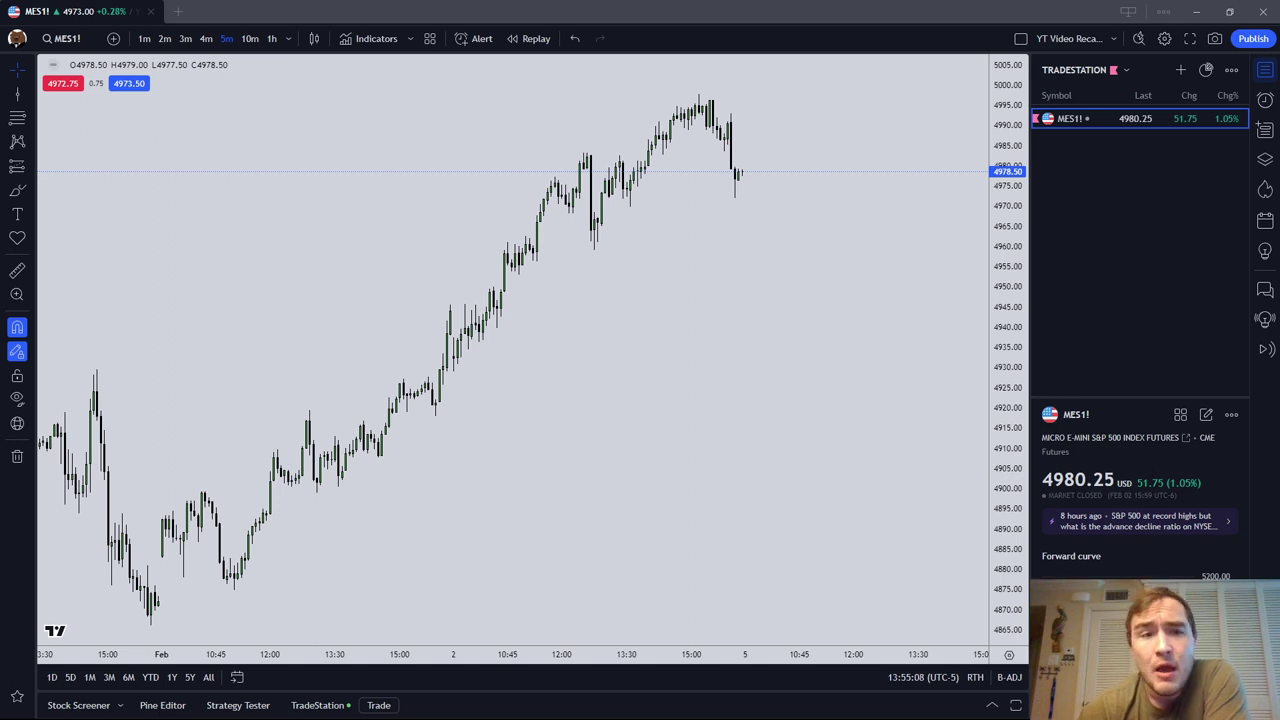
Add the Moving Average Simple indicator to the MES1! chart
{"action": "left_click", "coordinate": [408, 39]}
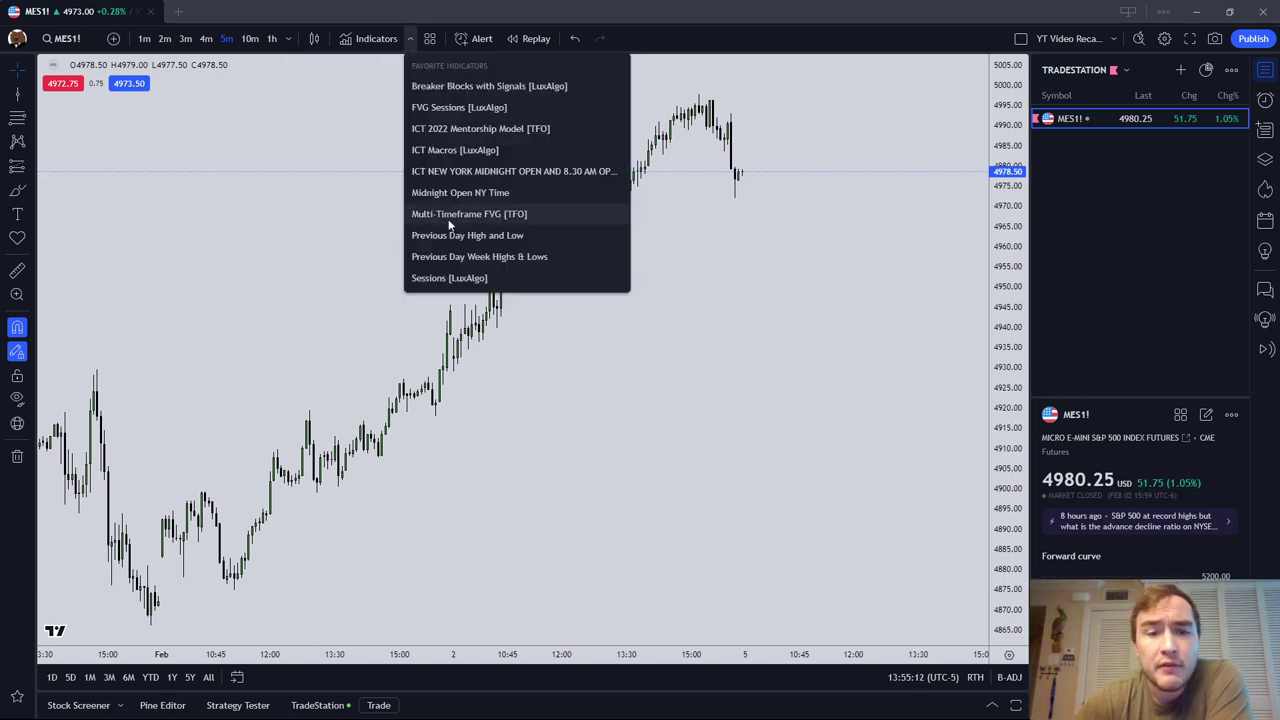
{"action": "left_click", "coordinate": [374, 39]}
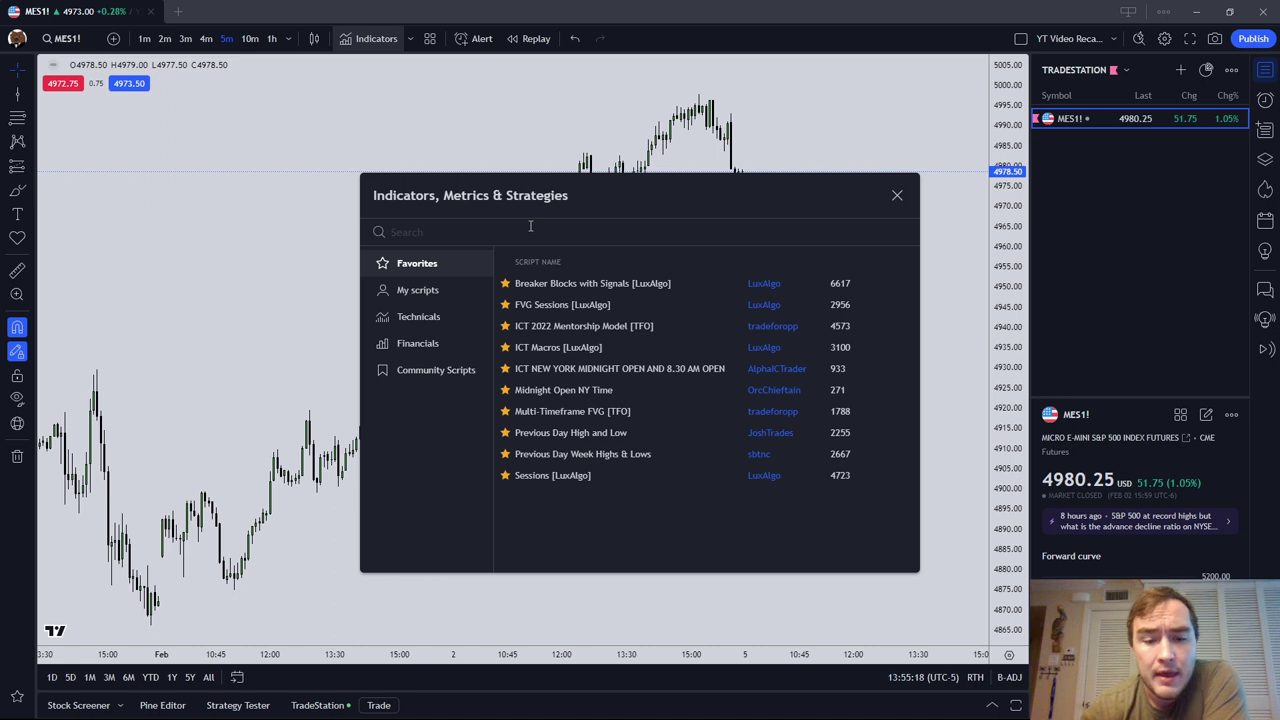
{"action": "type", "text": "simp"}
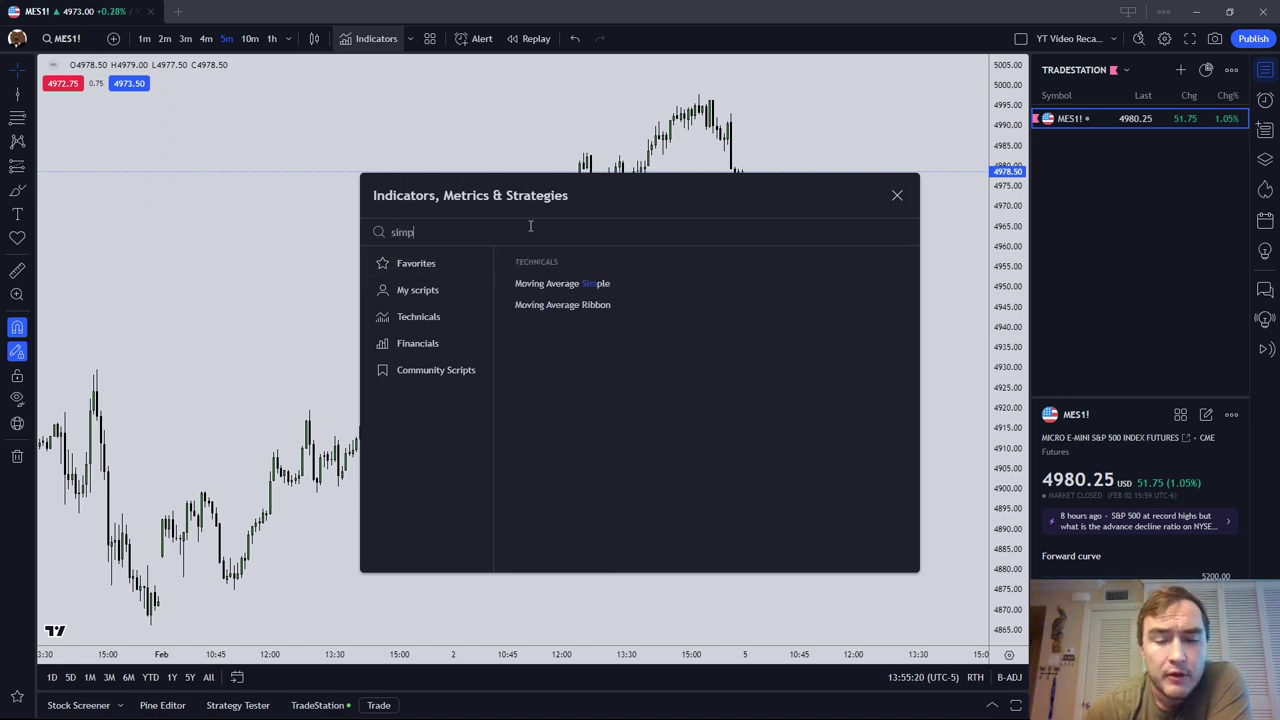
{"action": "type", "text": "l"}
{"action": "left_click", "coordinate": [670, 283]}
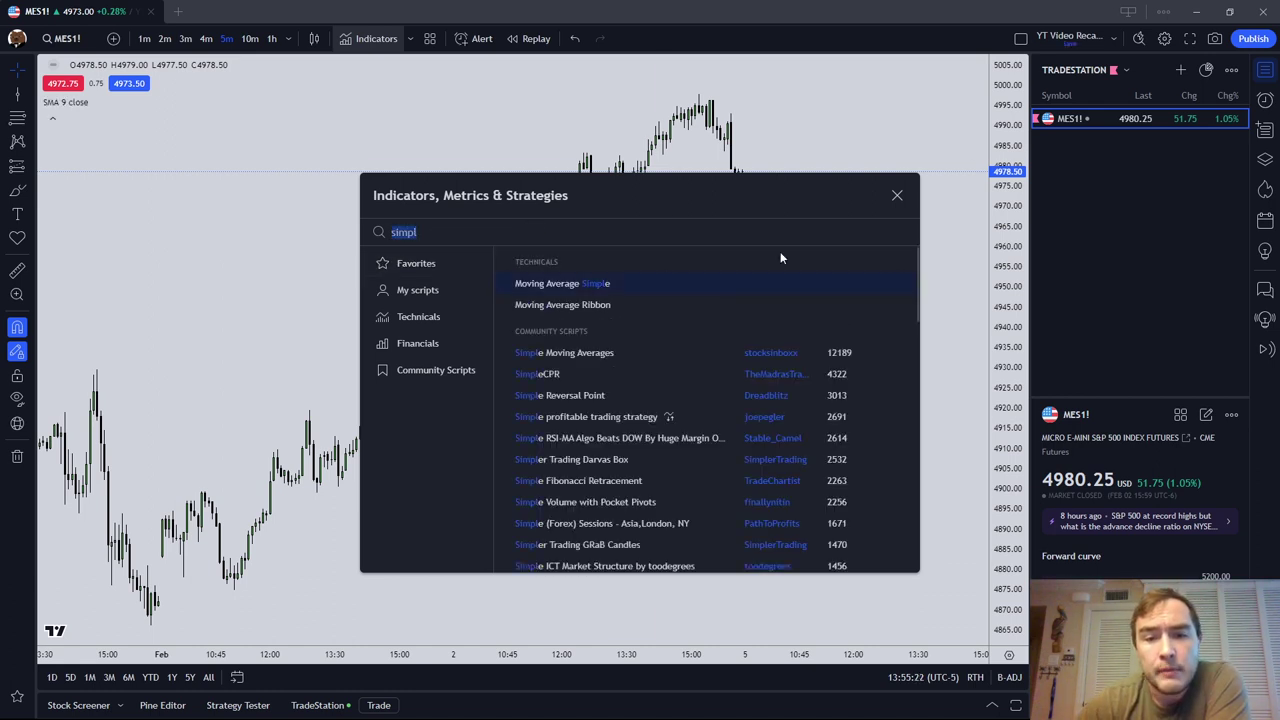
{"action": "left_click", "coordinate": [897, 195]}
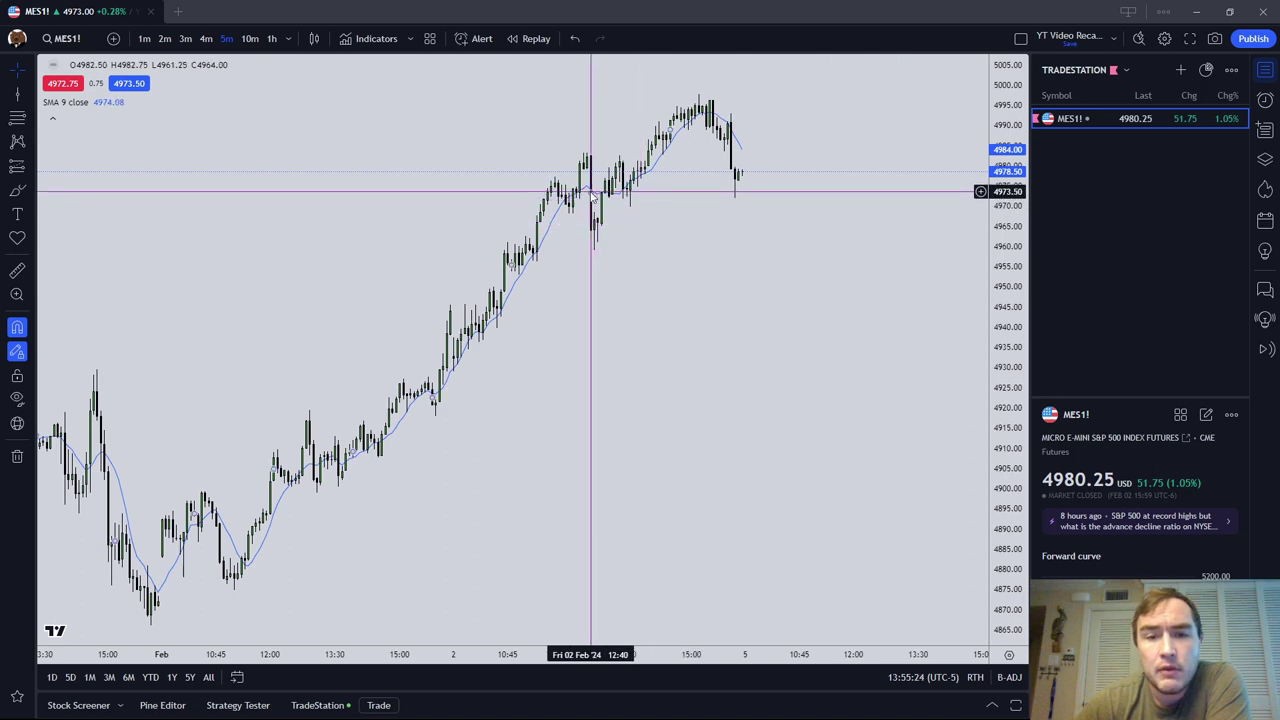
Set the simple moving average's length to 14
{"action": "double_click", "coordinate": [591, 196]}
{"action": "left_click", "coordinate": [821, 92]}
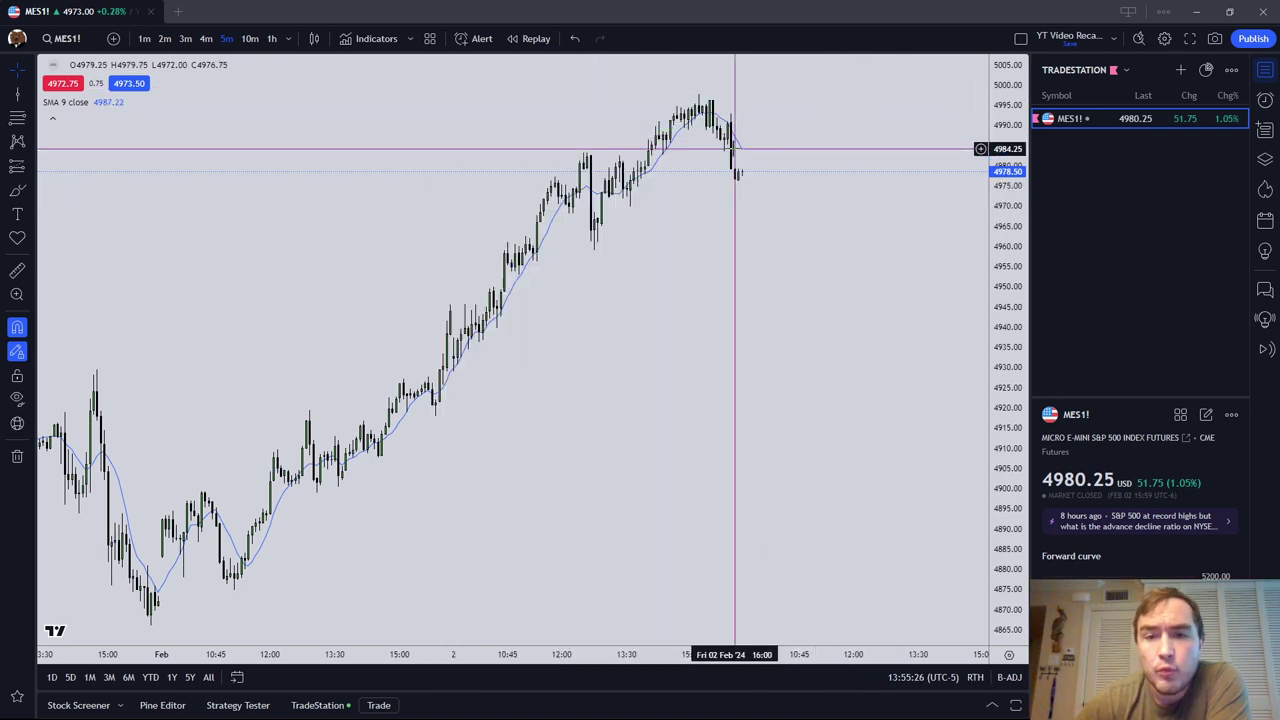
{"action": "double_click", "coordinate": [736, 142]}
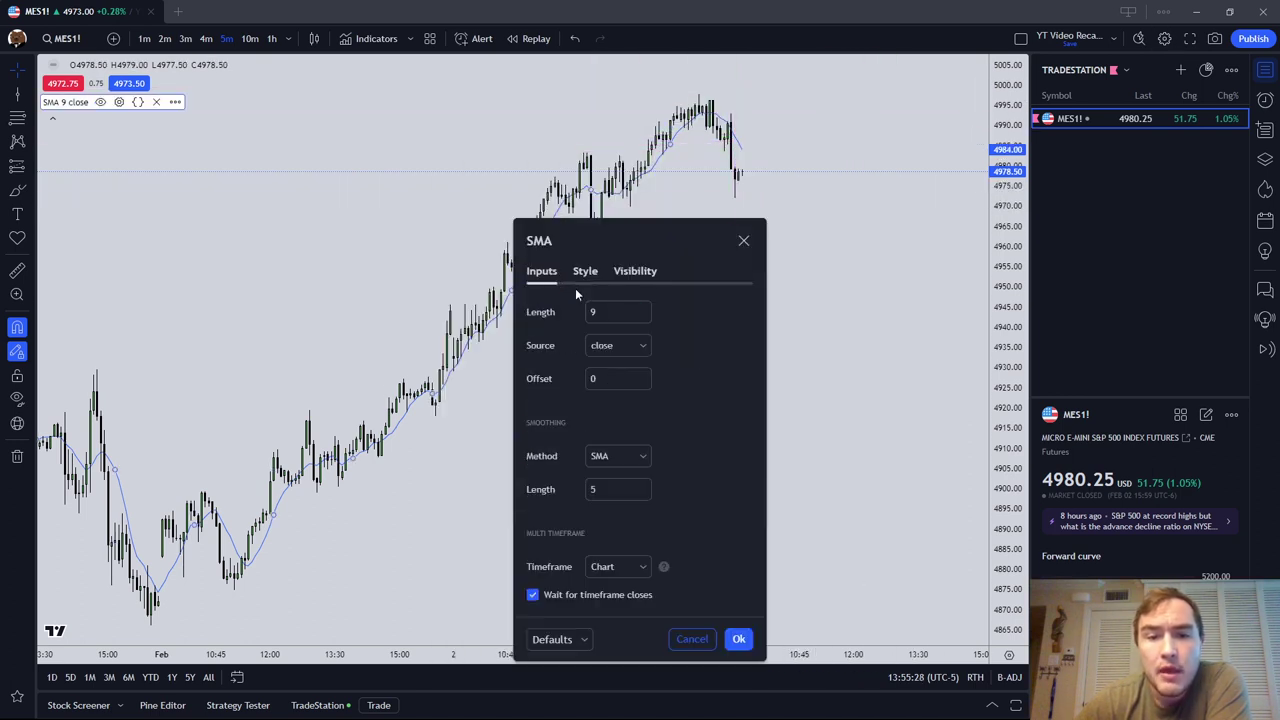
{"action": "type", "text": "14"}
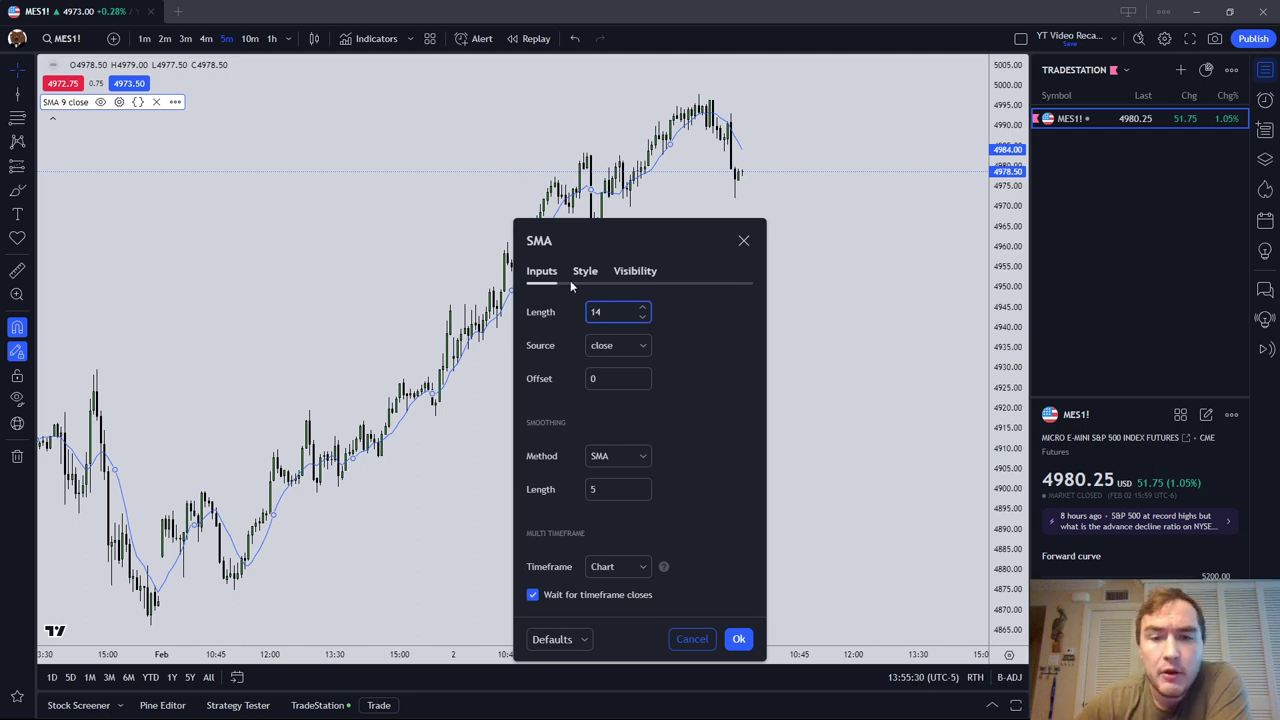
{"action": "left_click", "coordinate": [585, 271]}
{"action": "left_click", "coordinate": [736, 504]}
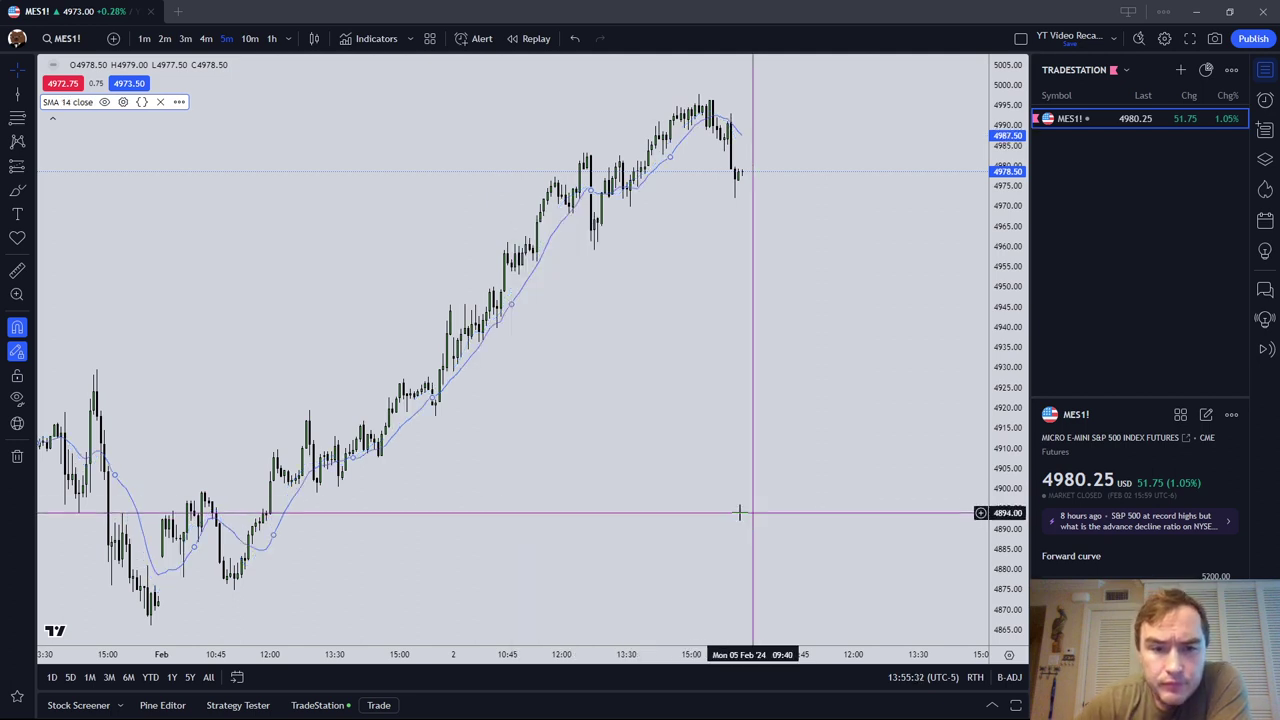
Switch the chart to the 10-minute timeframe
{"action": "left_click_drag", "start_coordinate": [596, 467], "coordinate": [643, 460]}
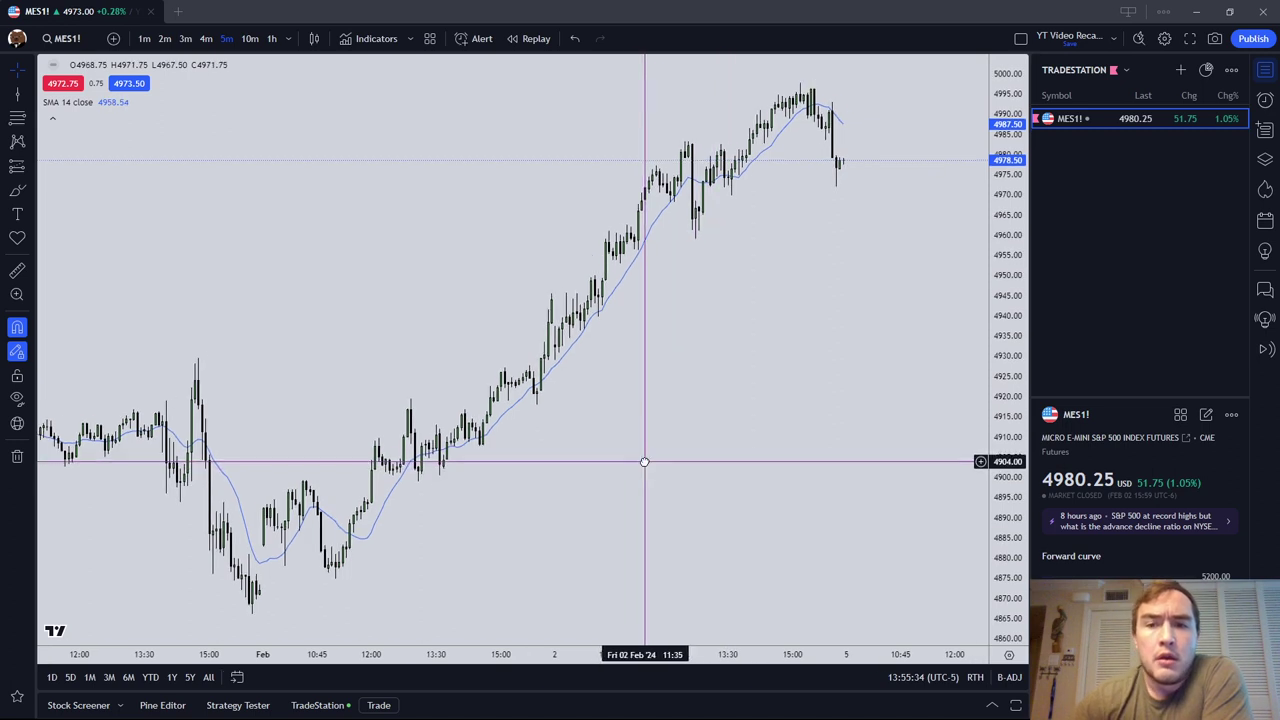
{"action": "scroll", "coordinate": [640, 440], "scroll_direction": "down", "scroll_amount": 1}
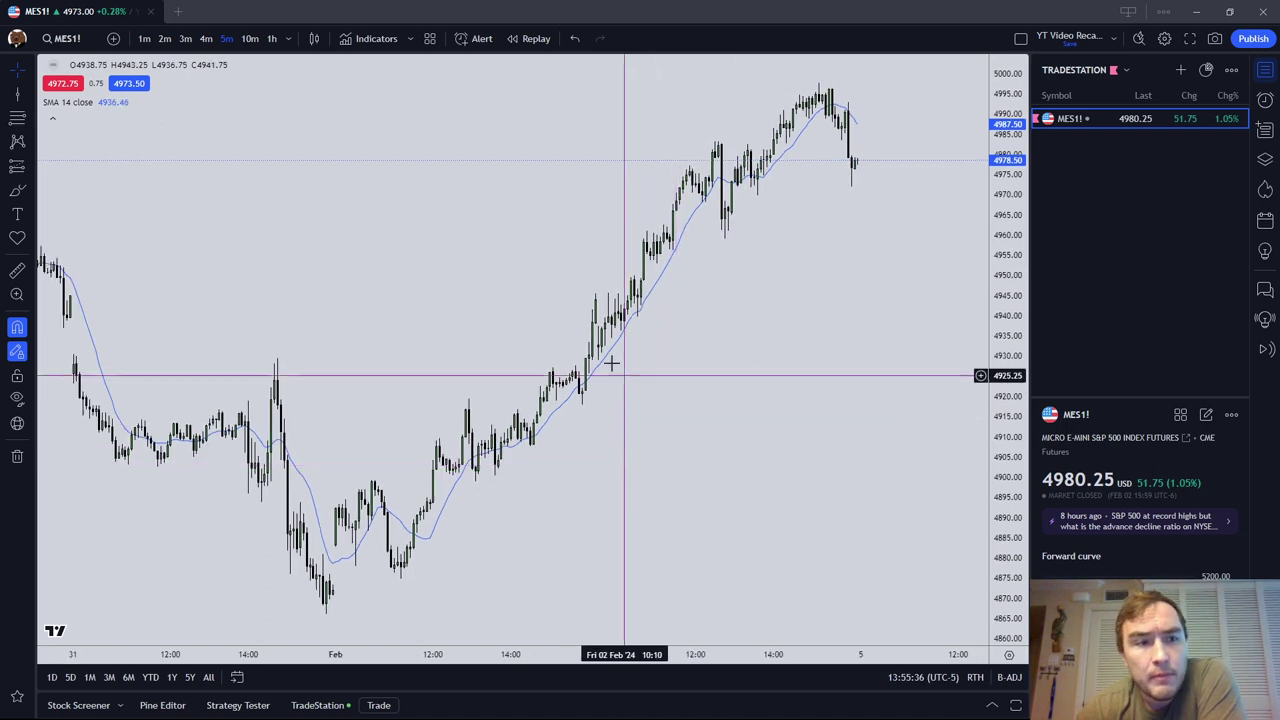
{"action": "left_click_drag", "start_coordinate": [737, 286], "coordinate": [708, 282]}
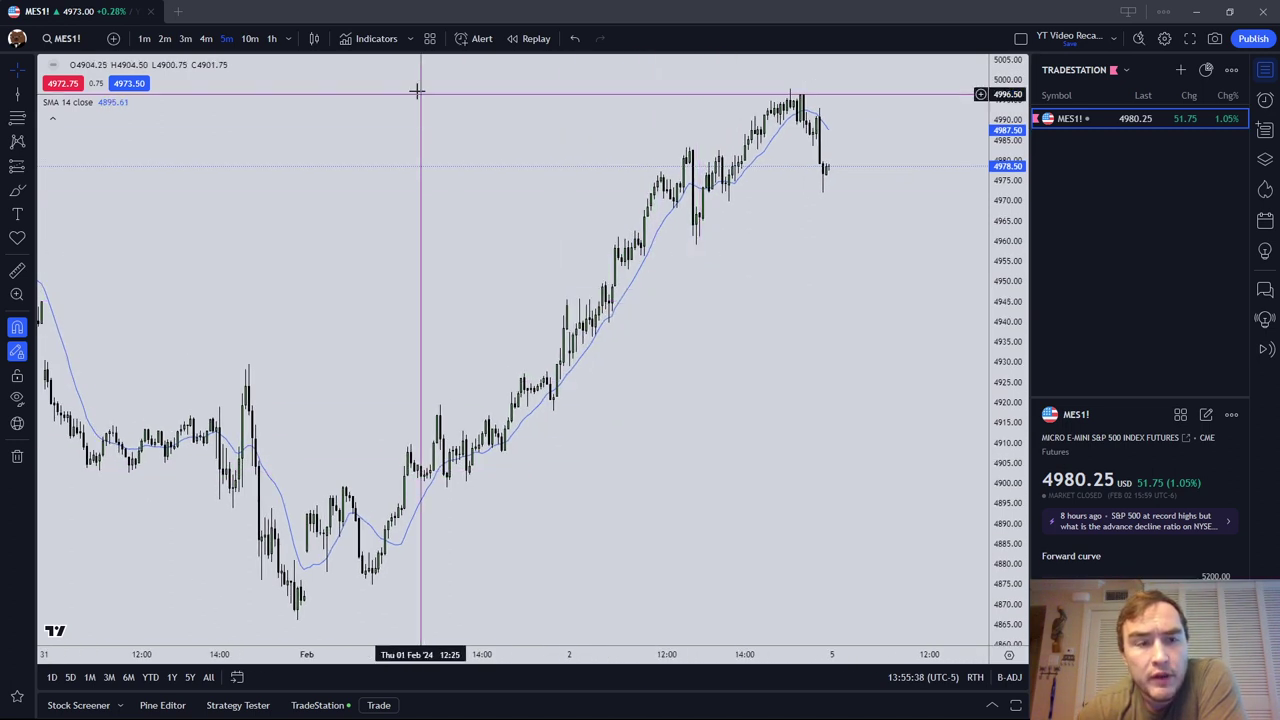
{"action": "left_click", "coordinate": [250, 39]}
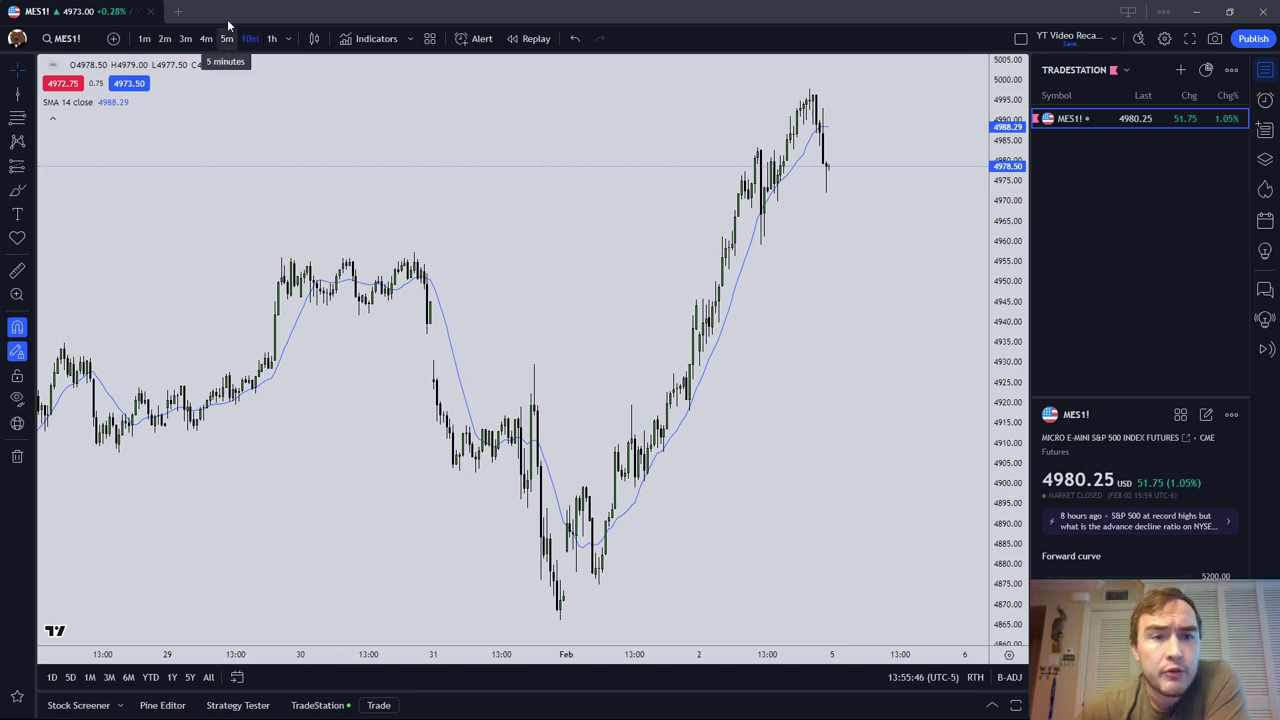
View the moving average on the 1-hour timeframe and return the chart to 10 minutes
{"action": "left_click", "coordinate": [288, 40]}
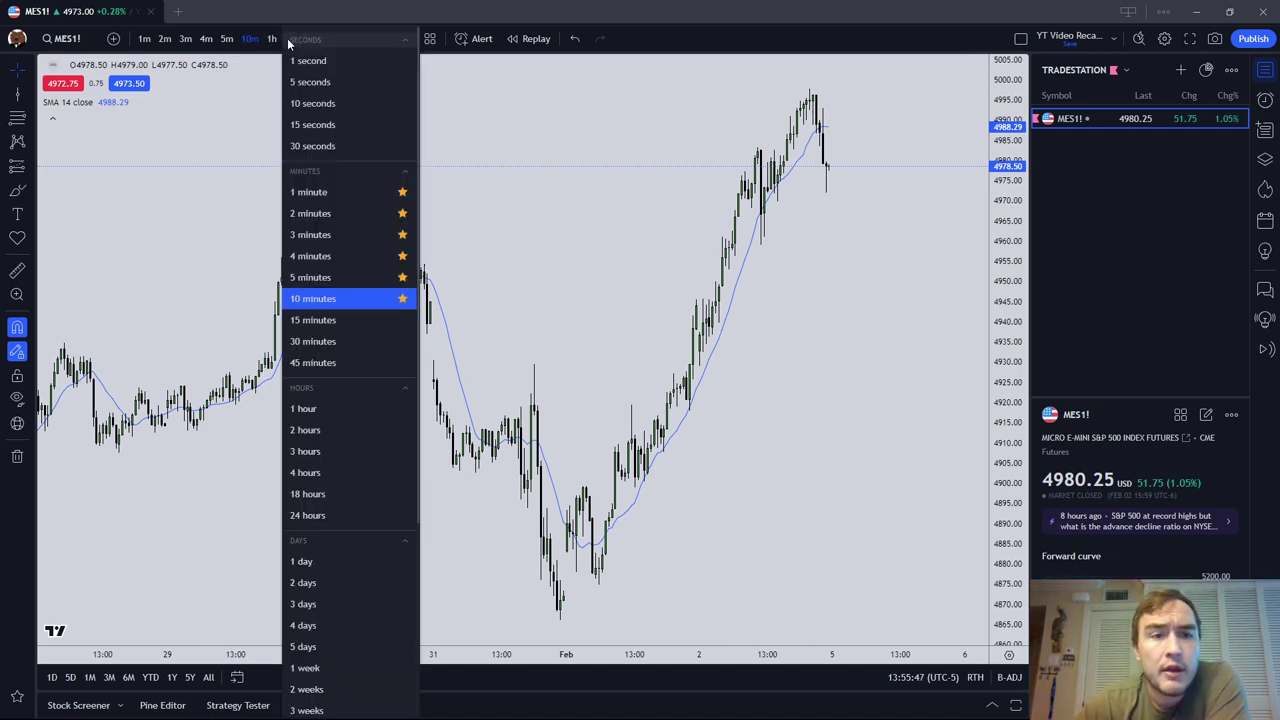
{"action": "left_click", "coordinate": [318, 408]}
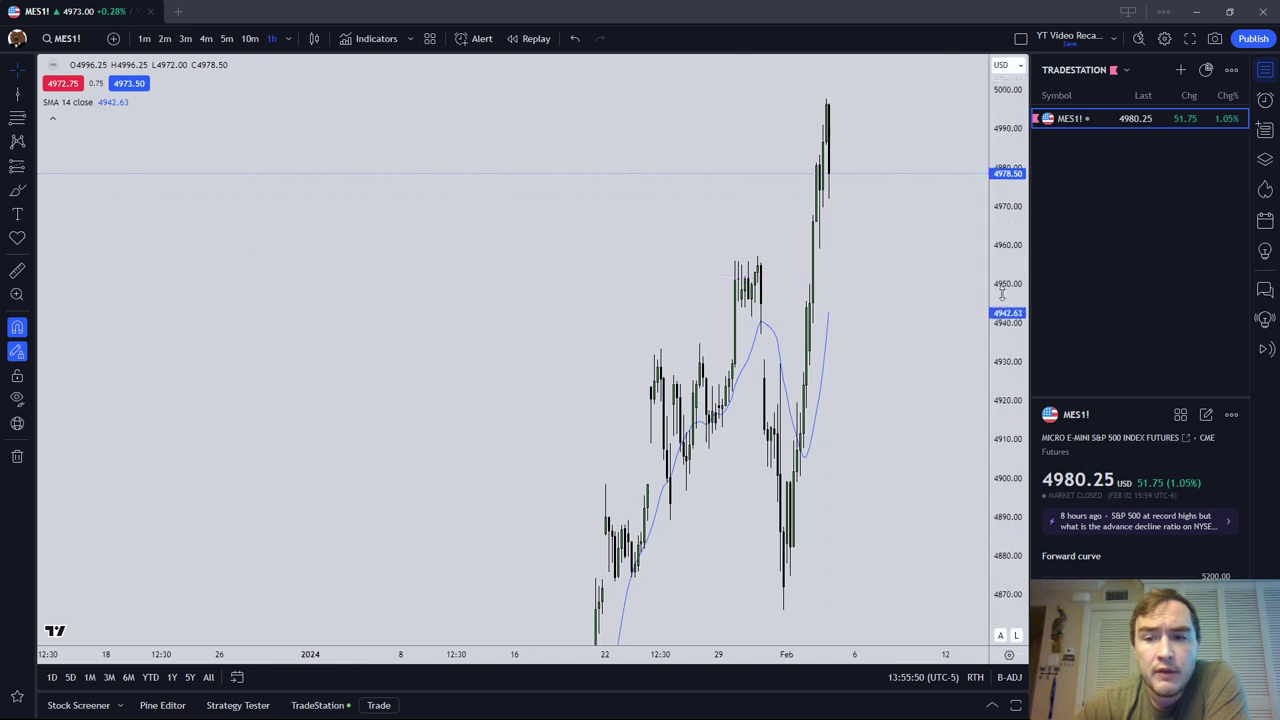
{"action": "left_click", "coordinate": [288, 38]}
{"action": "left_click", "coordinate": [316, 303]}
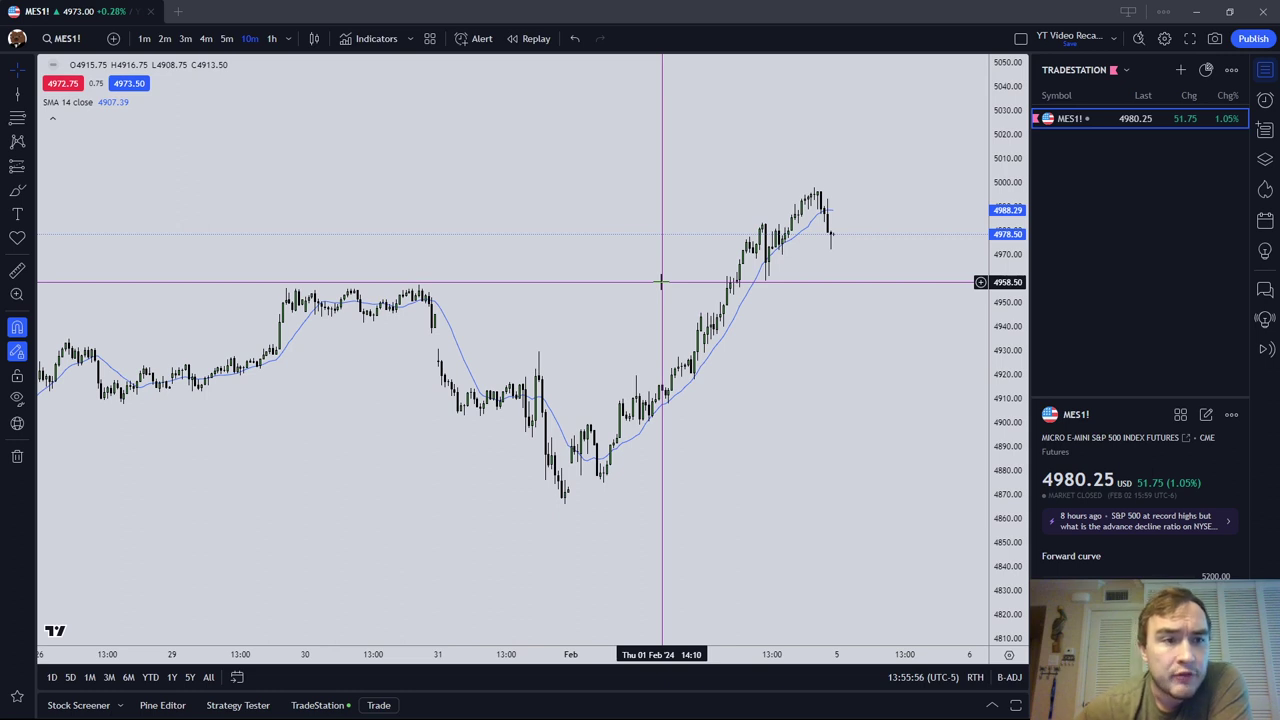
Search the indicators for "expon" and mark Moving Average Exponential as a favorite
{"action": "left_click", "coordinate": [369, 38]}
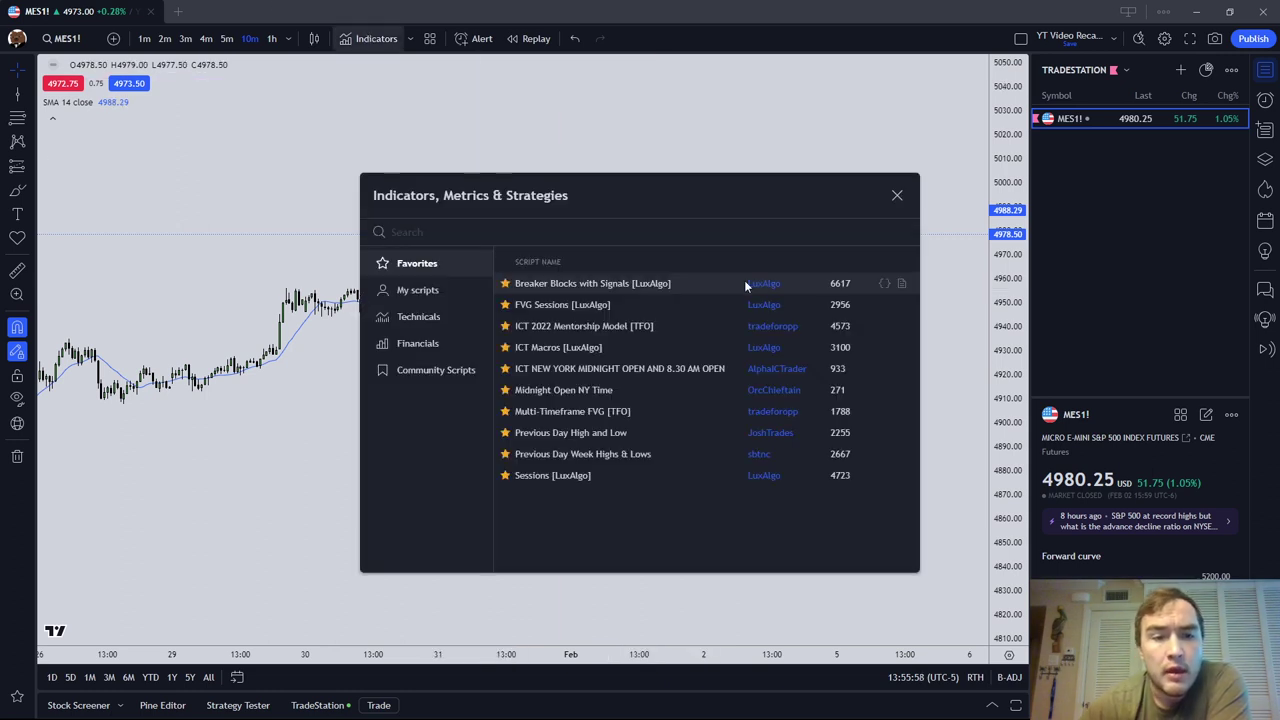
{"action": "type", "text": "ex"}
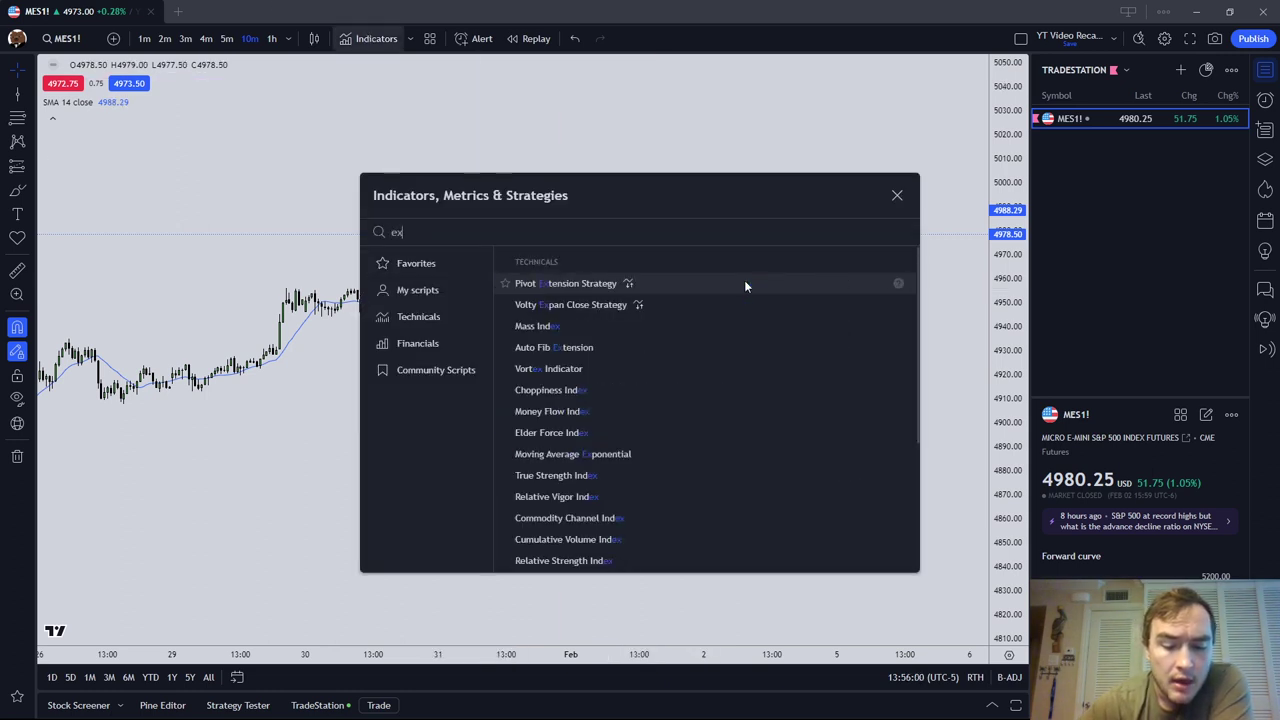
{"action": "type", "text": "pon"}
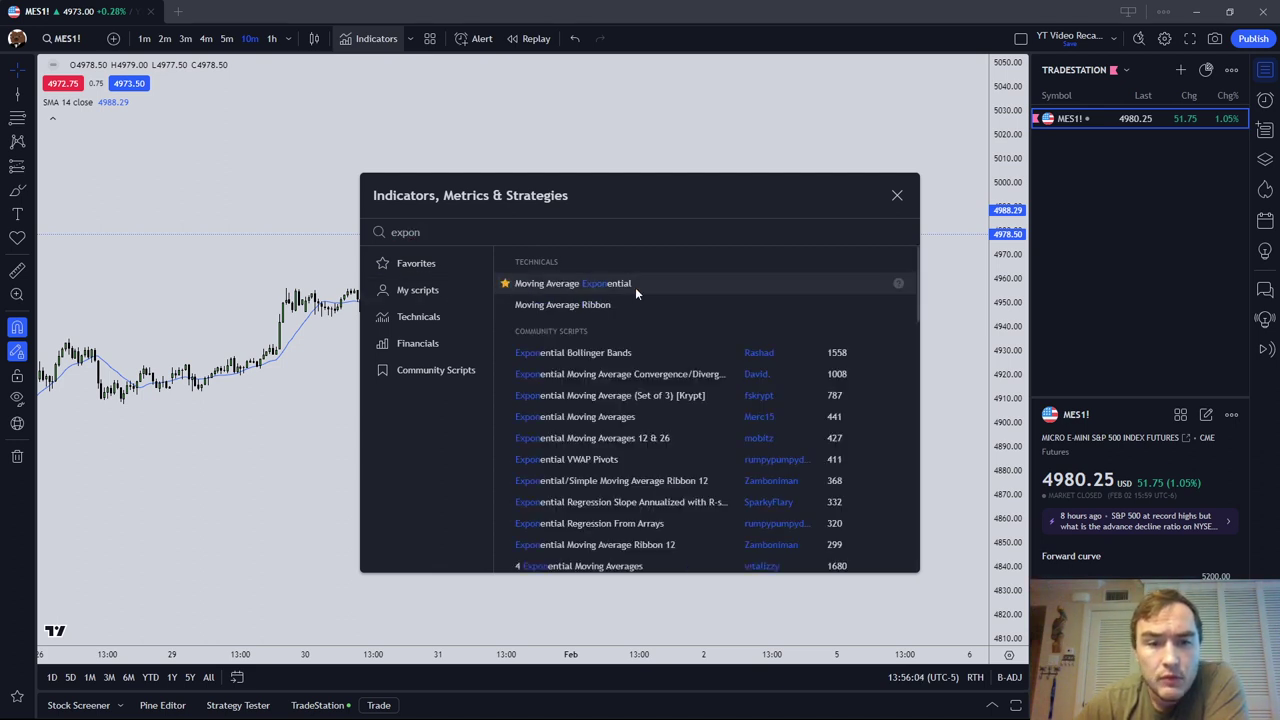
{"action": "left_click", "coordinate": [897, 195]}
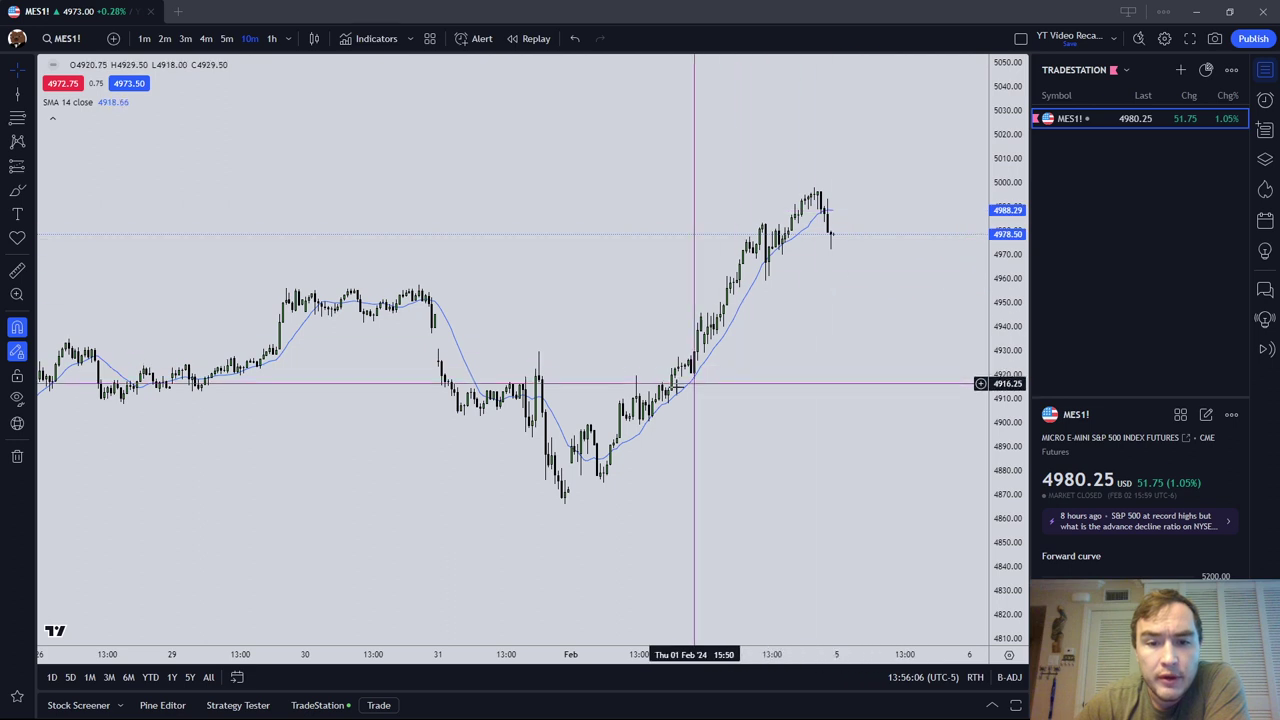
Add the favorited Moving Average Exponential to the chart and show the indicator list in the legend
{"action": "left_click", "coordinate": [51, 116]}
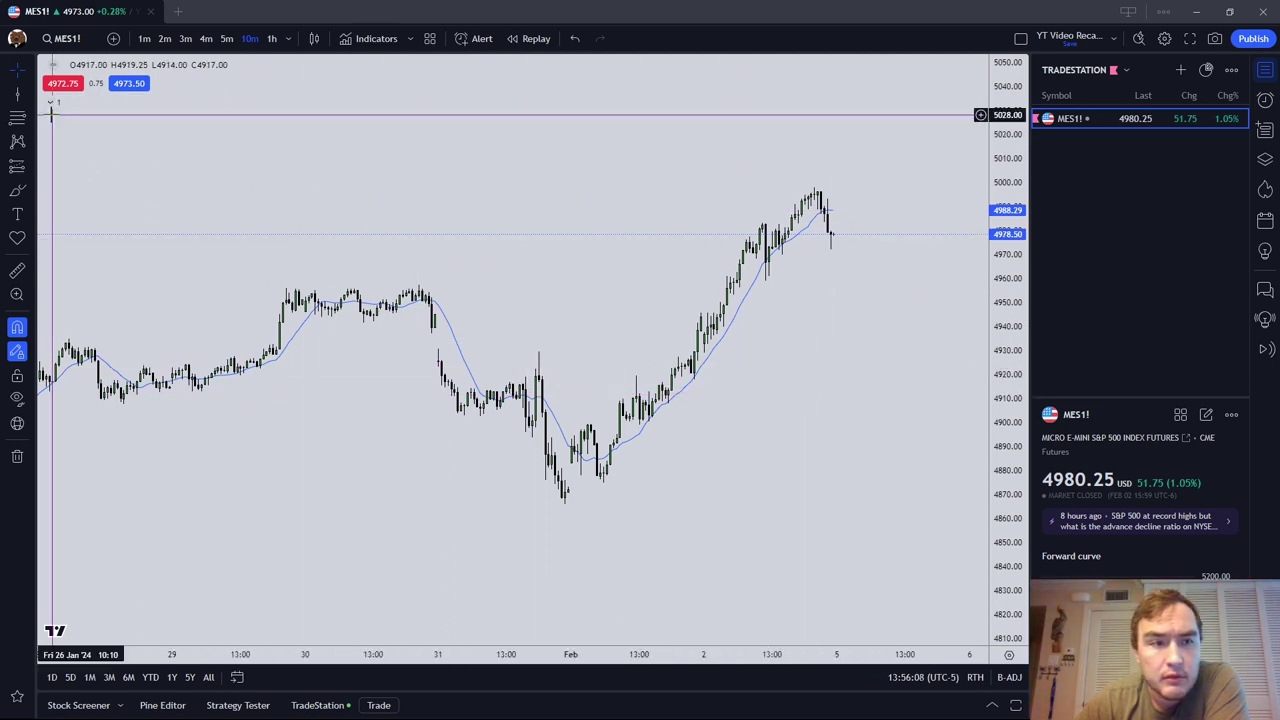
{"action": "left_click", "coordinate": [370, 38]}
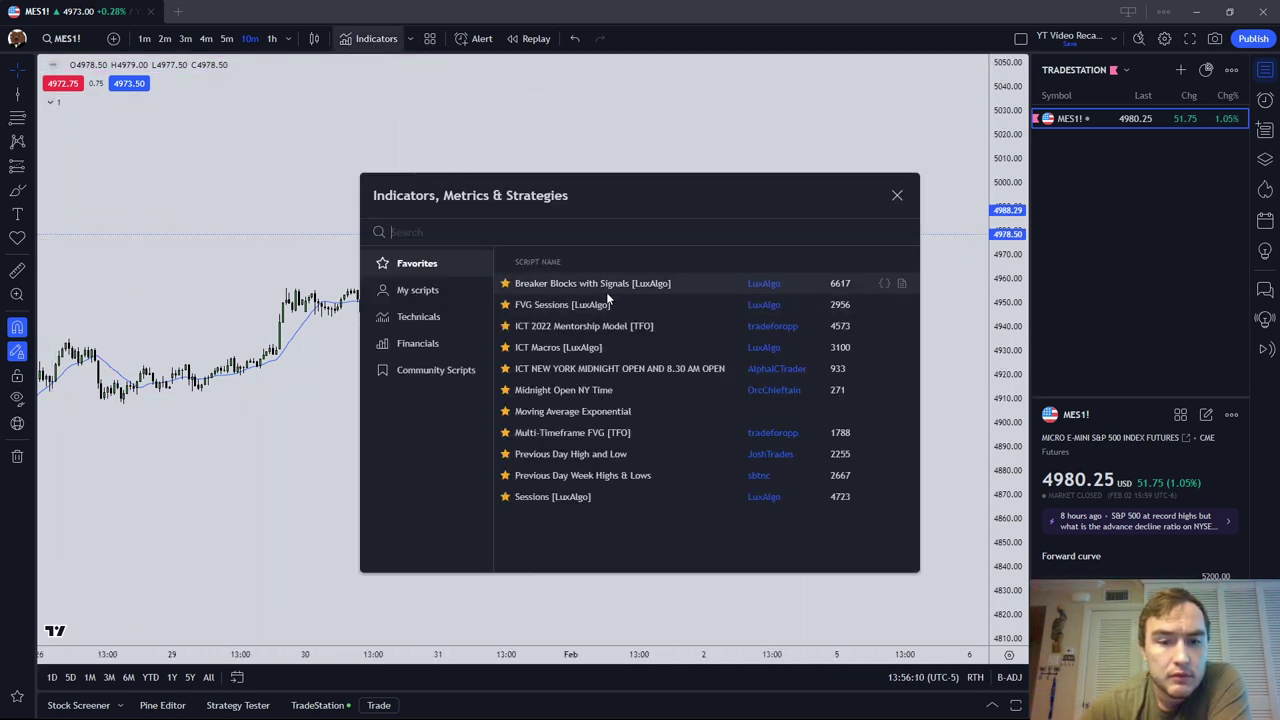
{"action": "left_click", "coordinate": [684, 414]}
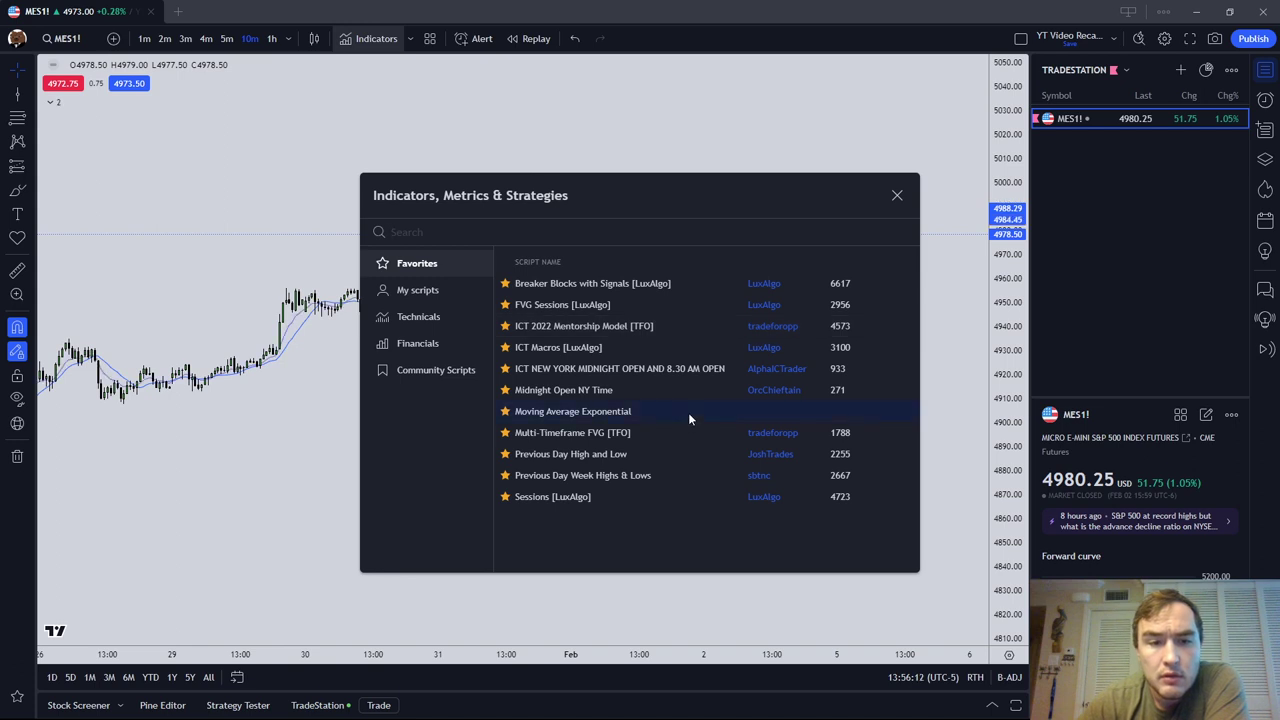
{"action": "left_click", "coordinate": [897, 195]}
{"action": "left_click", "coordinate": [51, 102]}
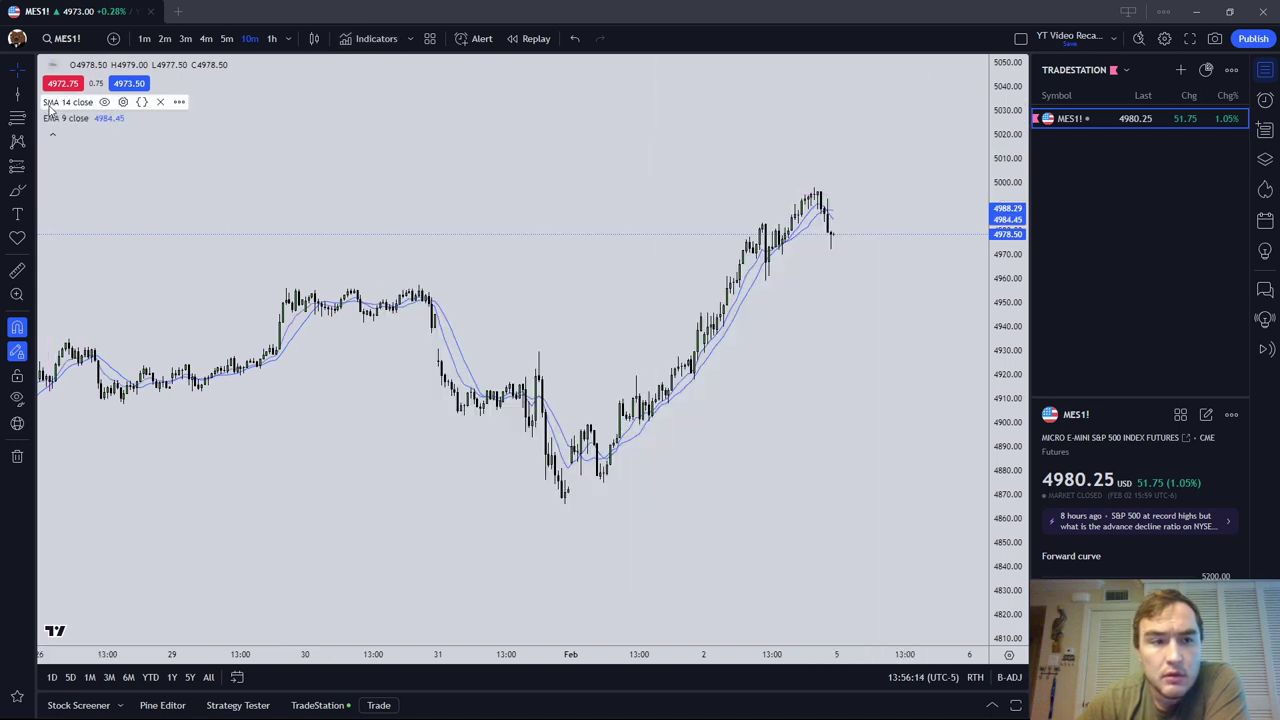
Change the EMA line's color to pink and apply the style
{"action": "left_click", "coordinate": [119, 118]}
{"action": "left_click", "coordinate": [664, 313]}
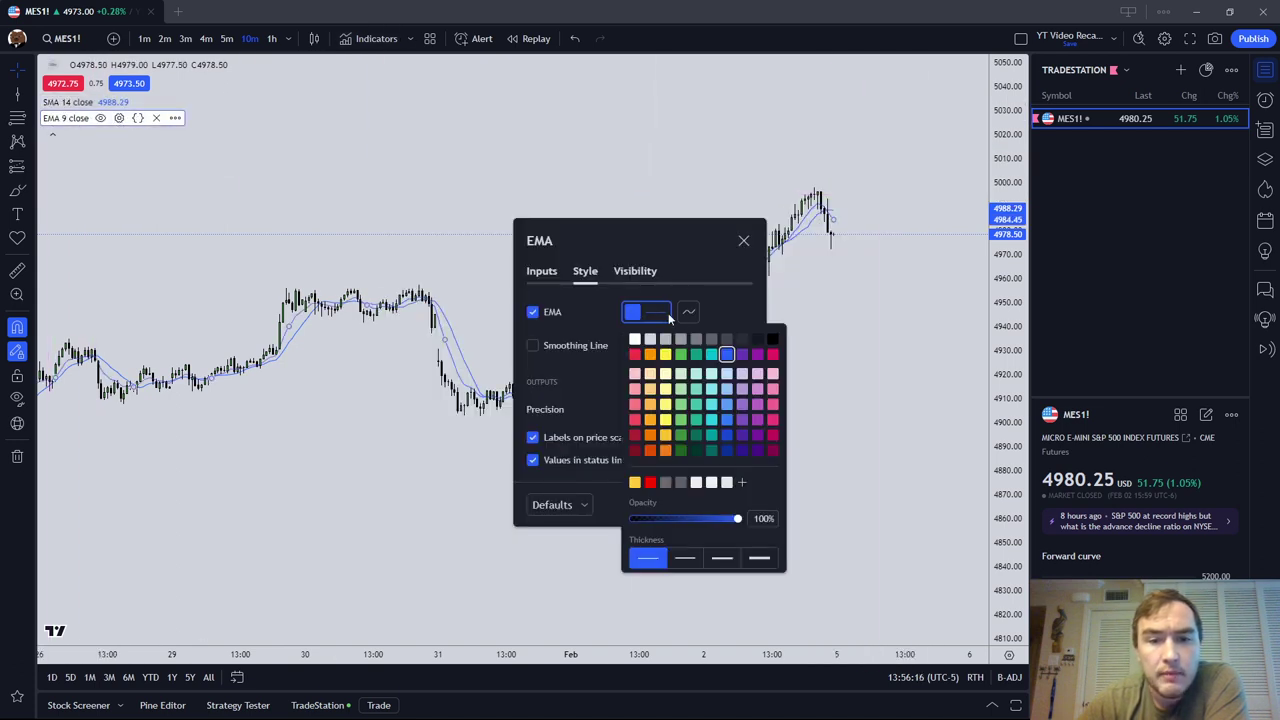
{"action": "left_click", "coordinate": [665, 355]}
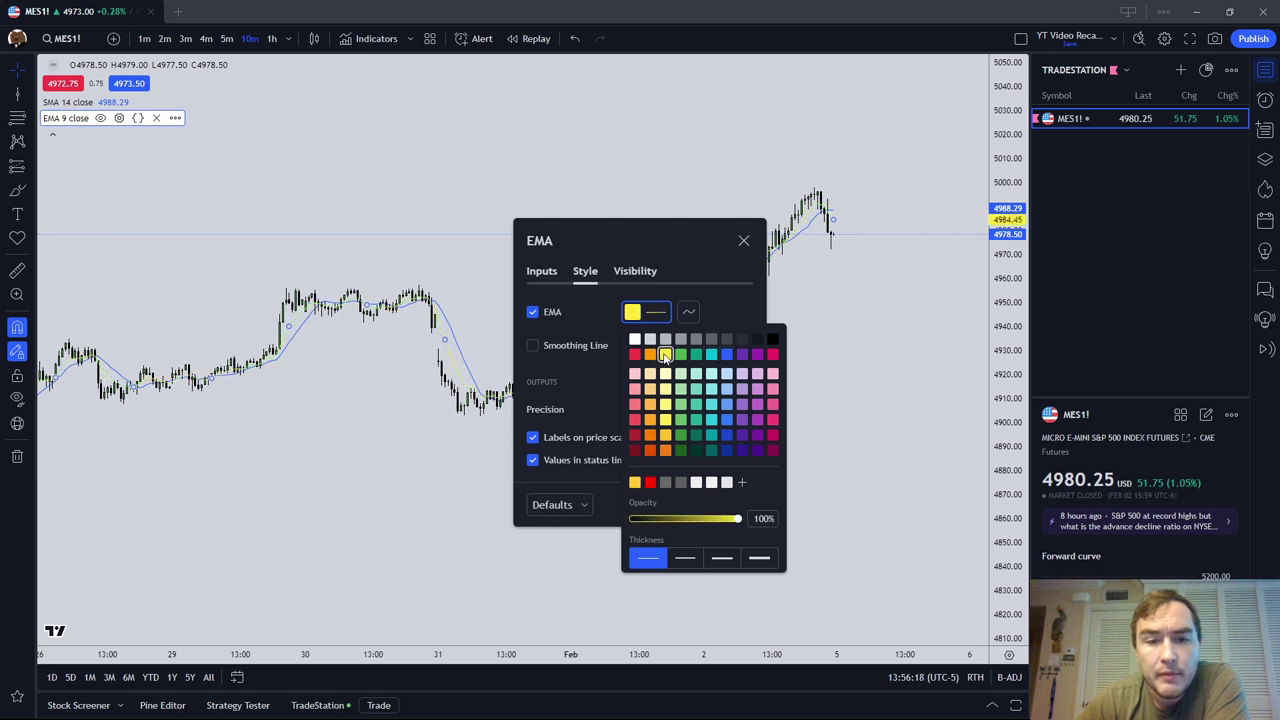
{"action": "left_click", "coordinate": [772, 354]}
{"action": "left_click", "coordinate": [705, 297]}
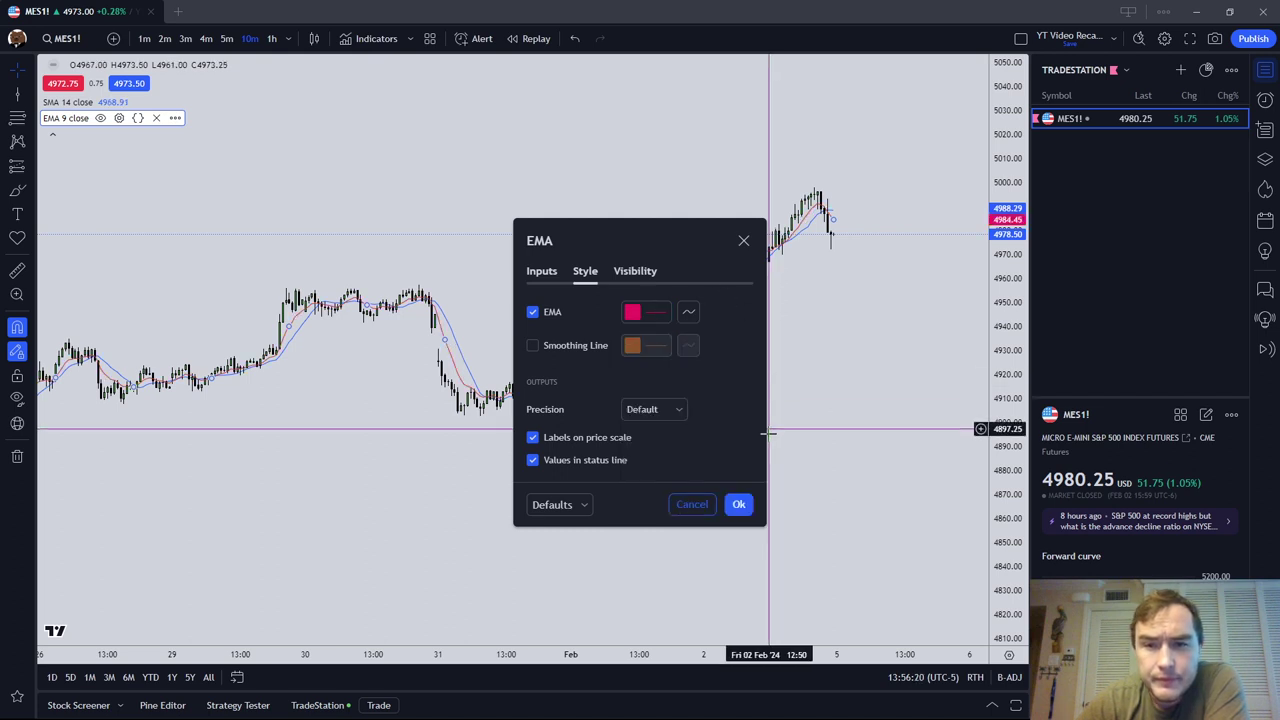
{"action": "left_click", "coordinate": [740, 505]}
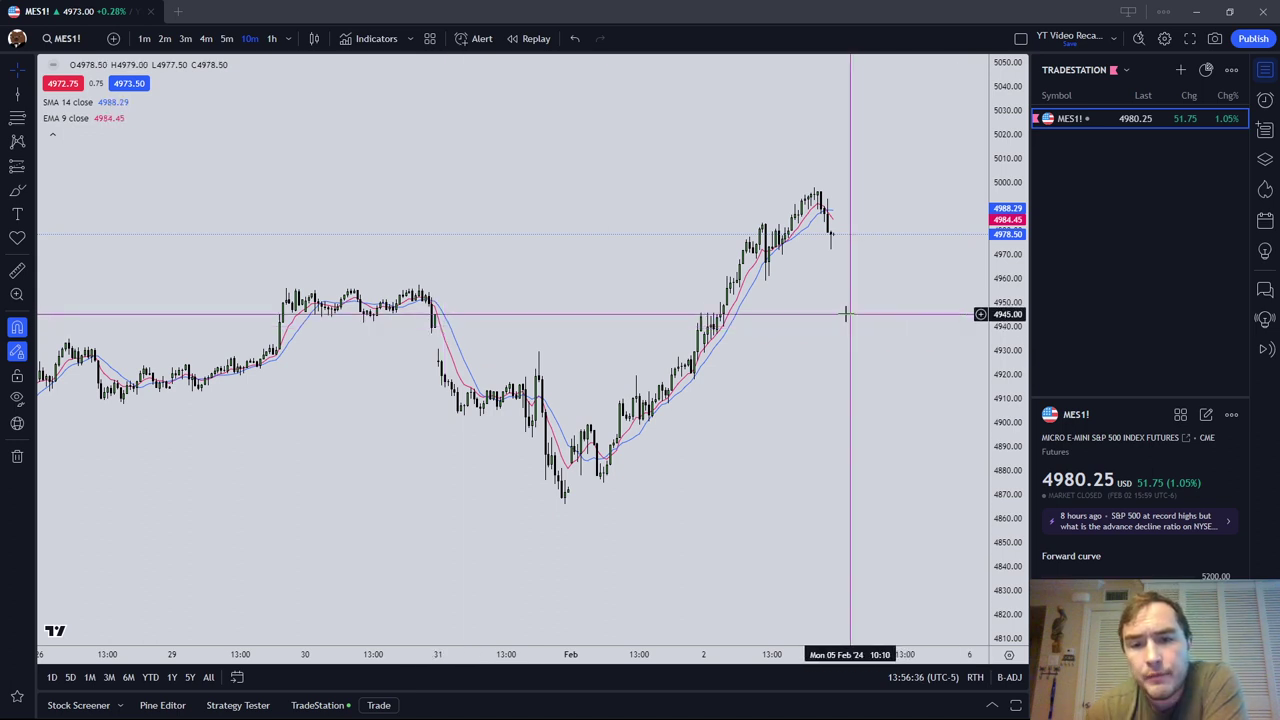
Remove the EMA 9 indicator from the chart, leaving the chart settings as they are
{"action": "double_click", "coordinate": [756, 258]}
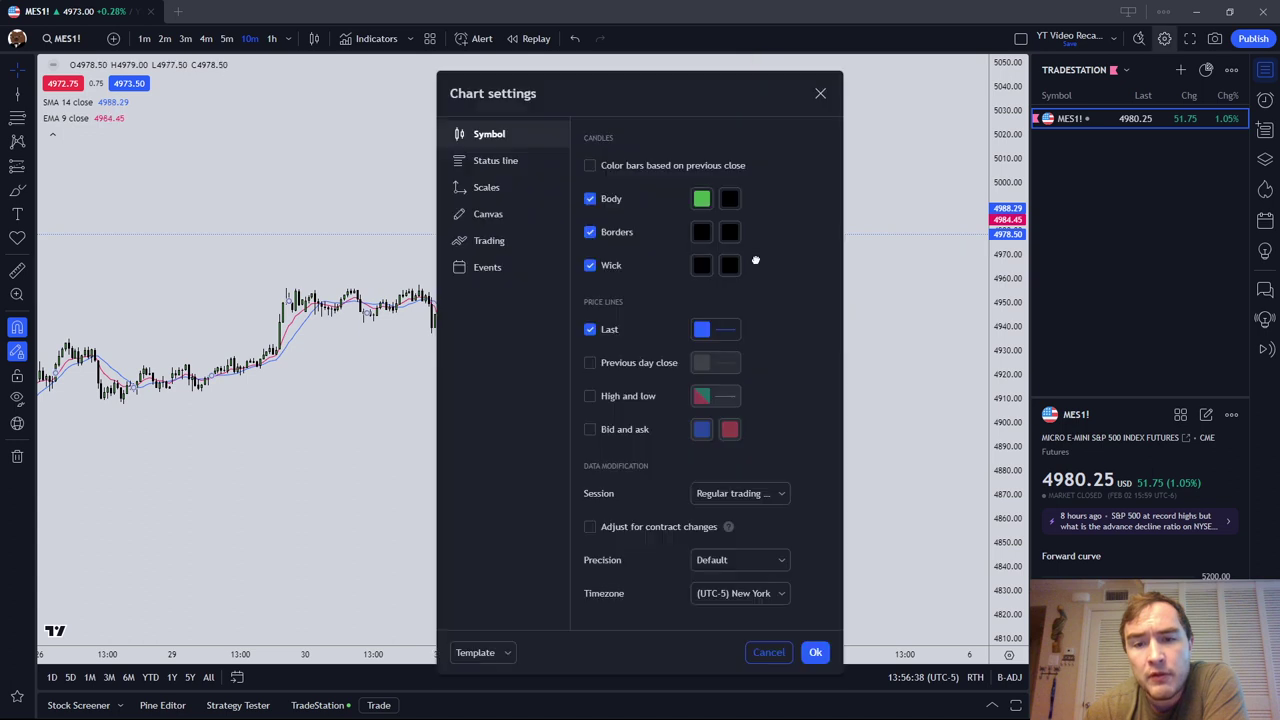
{"action": "left_click", "coordinate": [820, 94]}
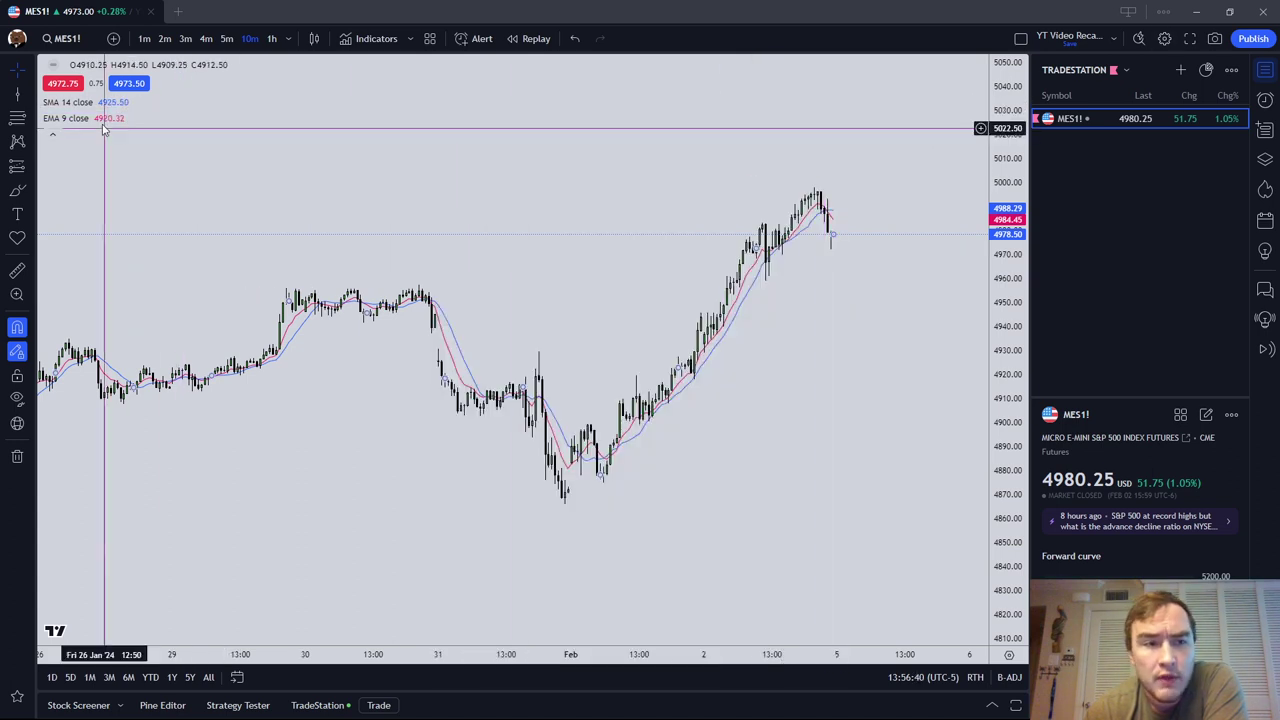
{"action": "left_click", "coordinate": [156, 118]}
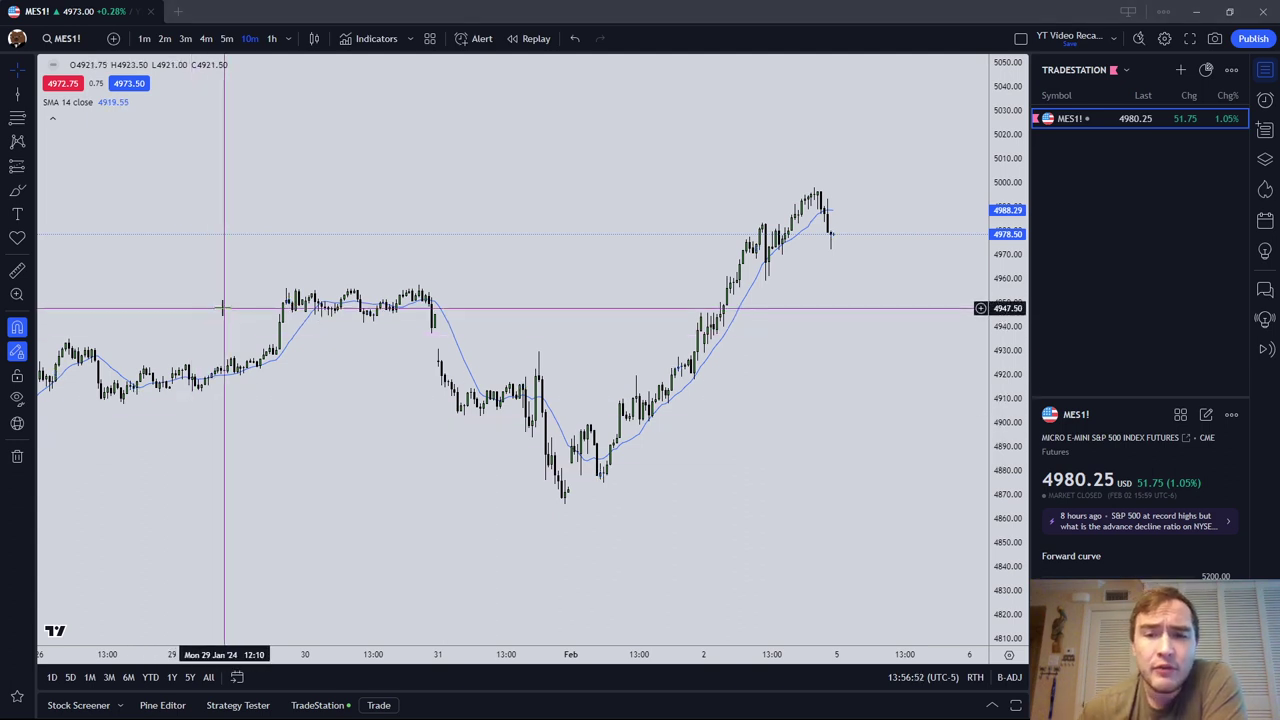
Turn off magnet mode and brush short horizontal lines around the January 29 range and the January 31 gap down
{"action": "scroll", "coordinate": [514, 231], "scroll_direction": "right", "scroll_amount": 3}
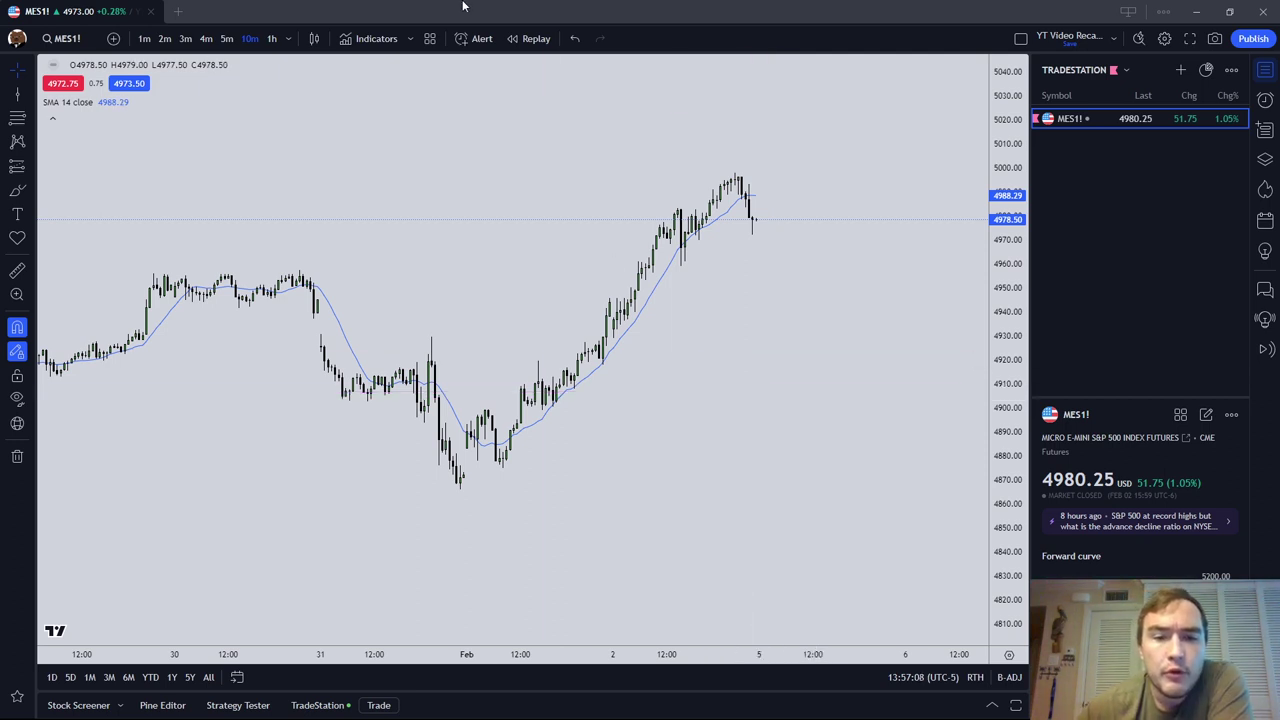
{"action": "left_click_drag", "start_coordinate": [531, 314], "coordinate": [654, 314]}
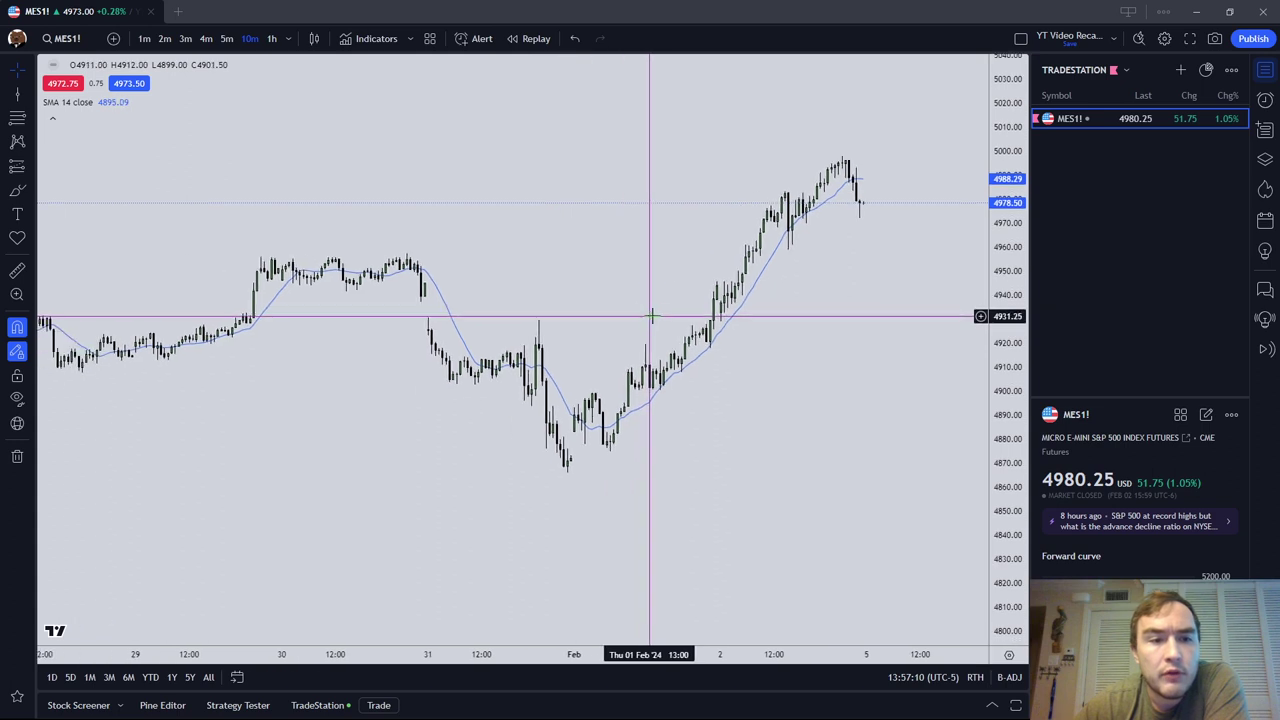
{"action": "left_click", "coordinate": [18, 191]}
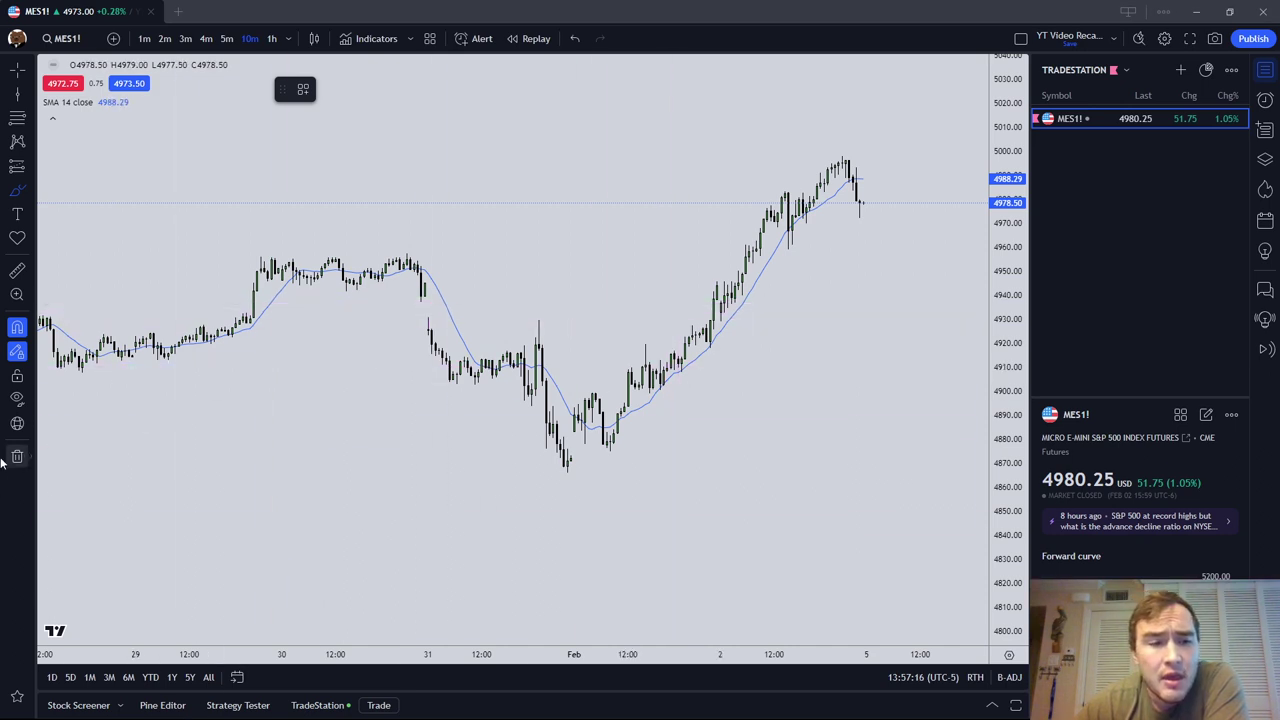
{"action": "left_click", "coordinate": [17, 327]}
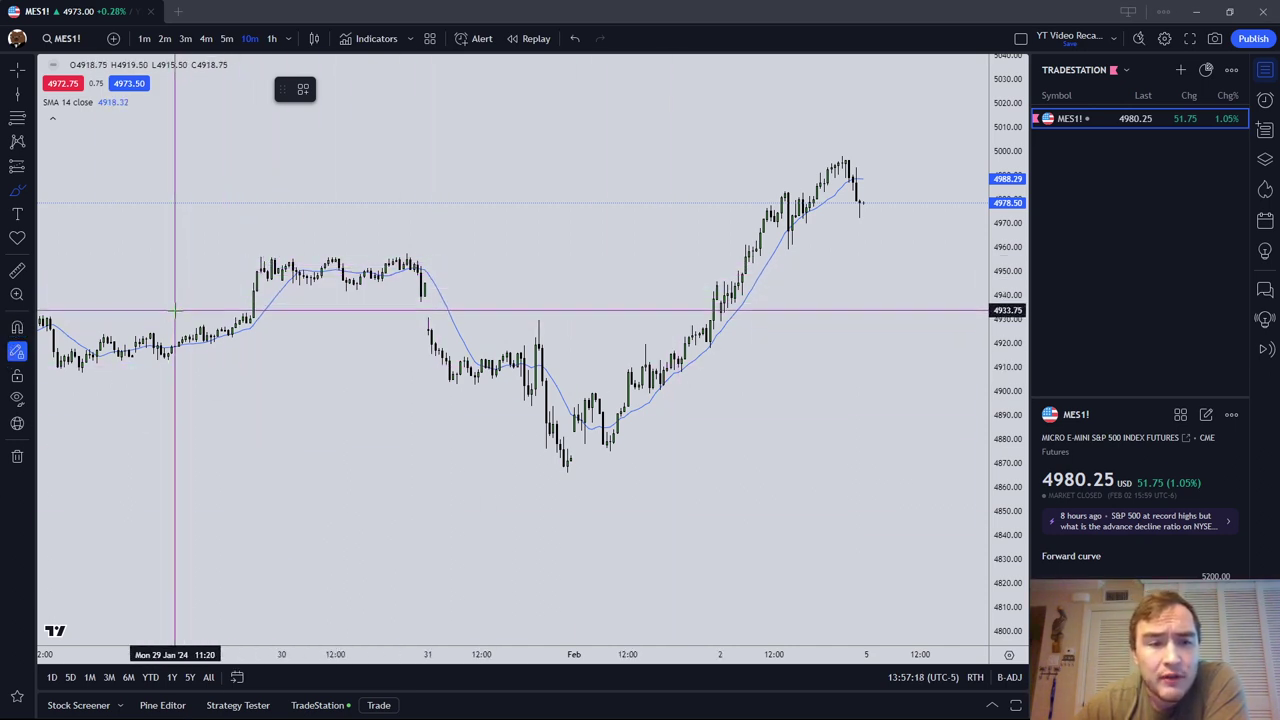
{"action": "left_click_drag", "start_coordinate": [175, 311], "coordinate": [251, 317]}
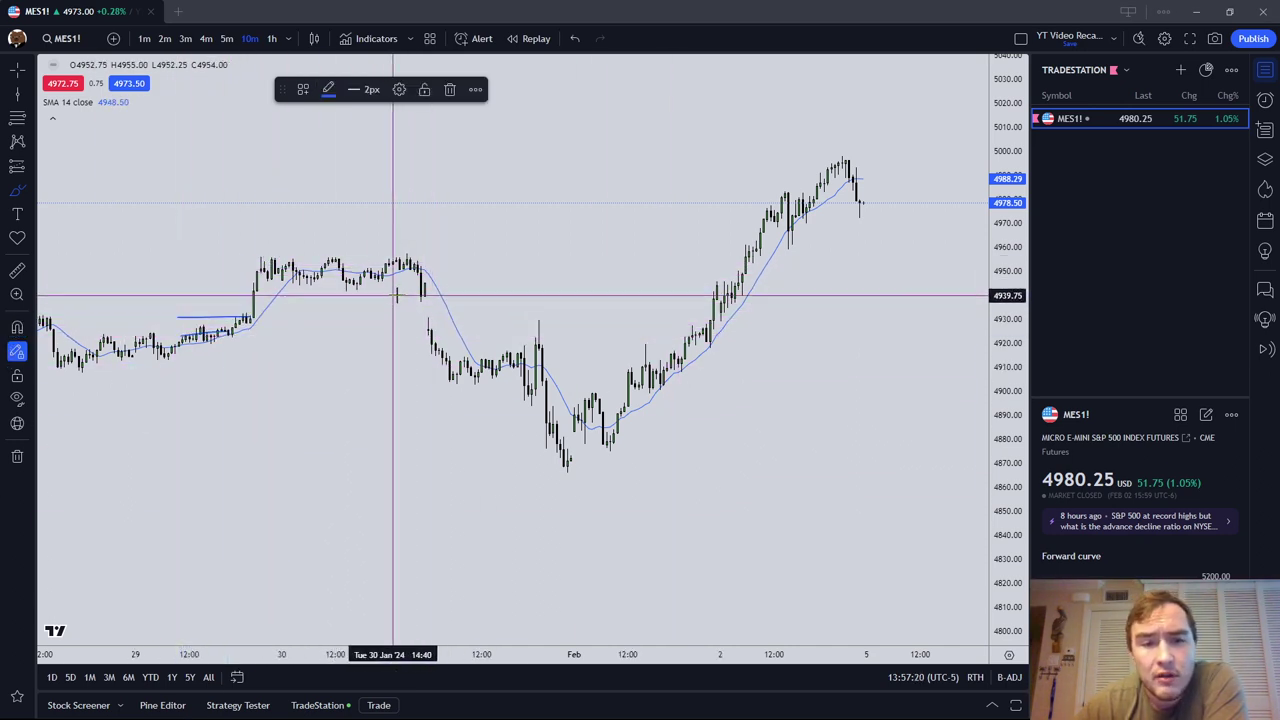
{"action": "mouse_move", "coordinate": [394, 295]}
{"action": "left_mouse_down"}
{"action": "mouse_move", "coordinate": [437, 295]}
{"action": "mouse_move", "coordinate": [450, 329]}
{"action": "left_mouse_up"}
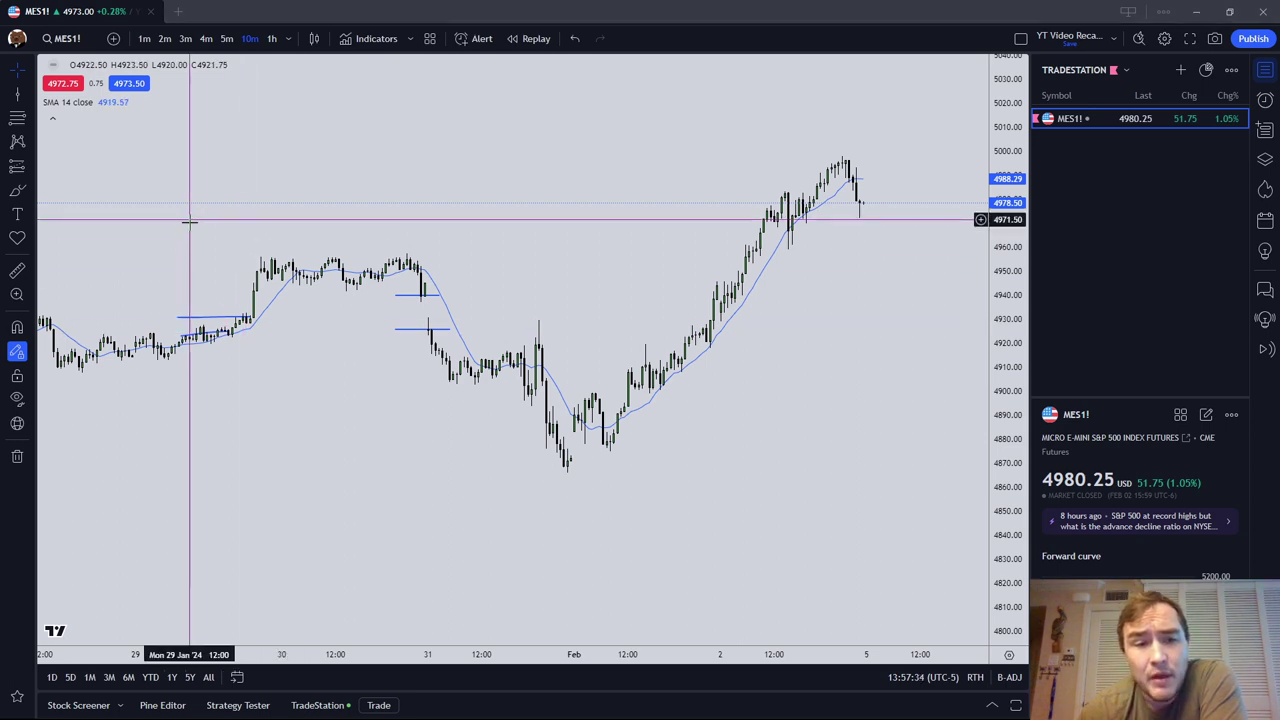
{"action": "scroll", "coordinate": [297, 383], "scroll_direction": "down", "scroll_amount": 2}
{"action": "left_click_drag", "start_coordinate": [474, 343], "coordinate": [568, 410]}
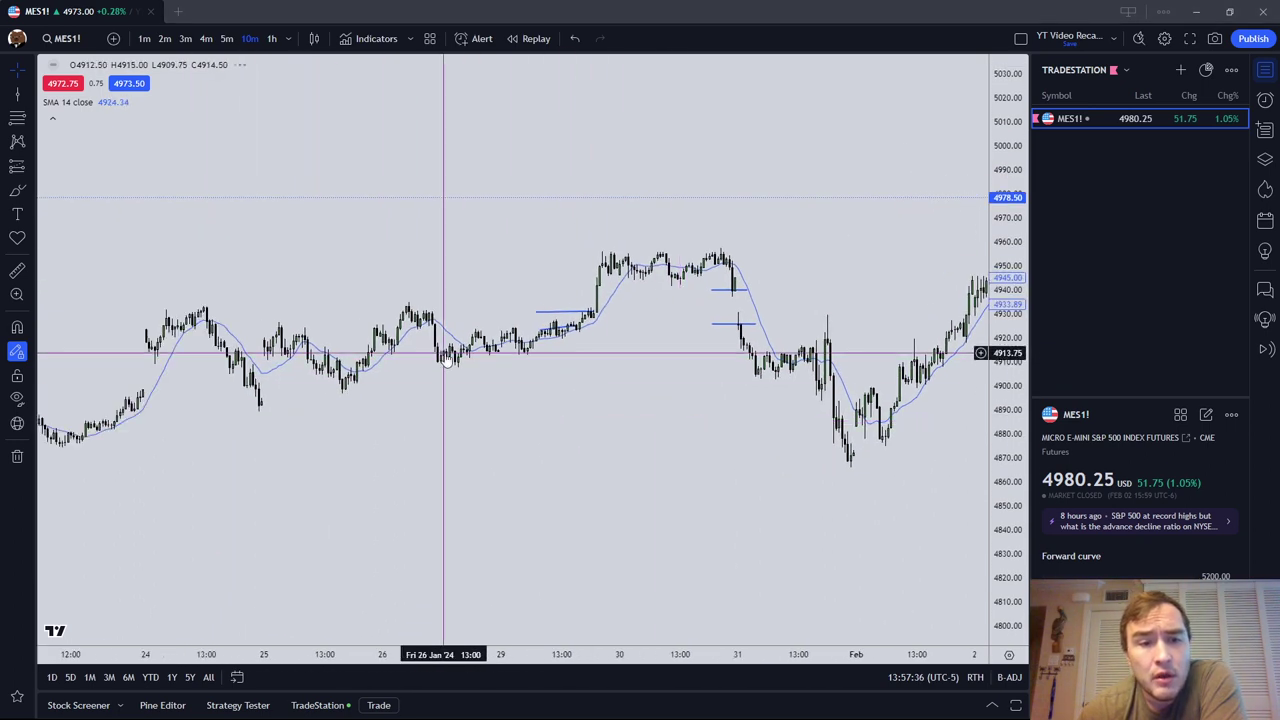
{"action": "left_click", "coordinate": [287, 40]}
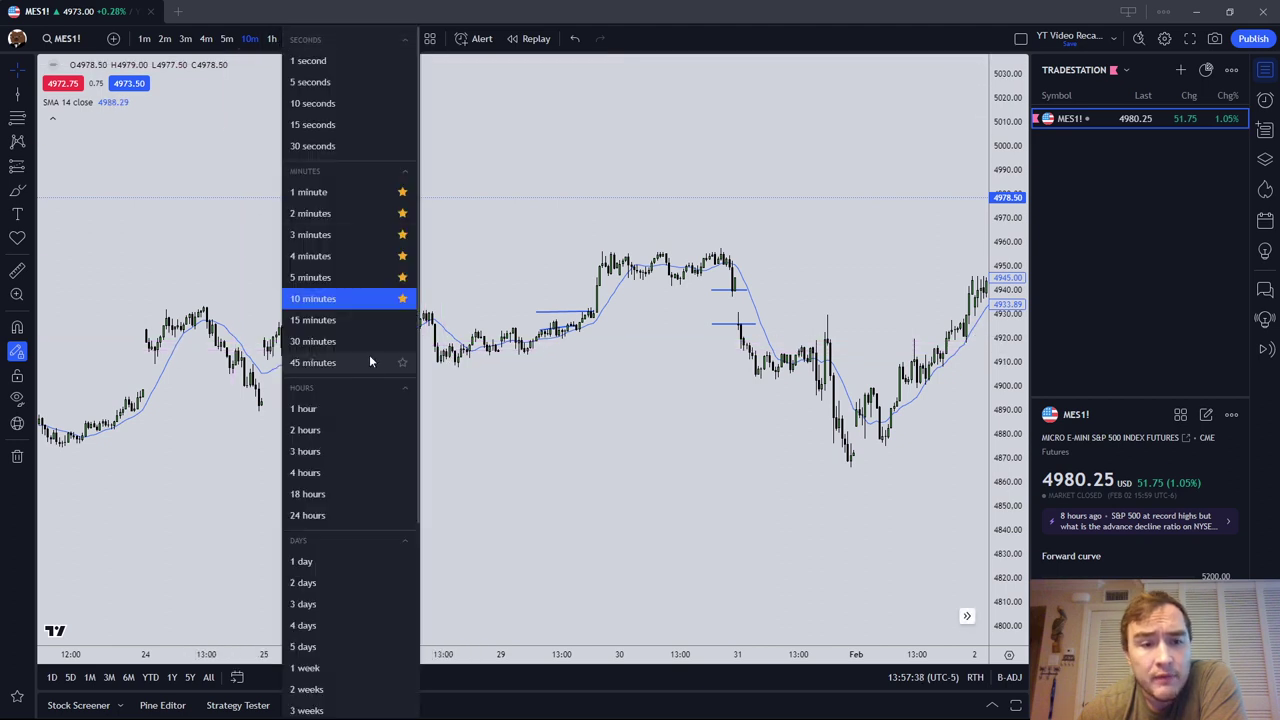
{"action": "left_click", "coordinate": [505, 495]}
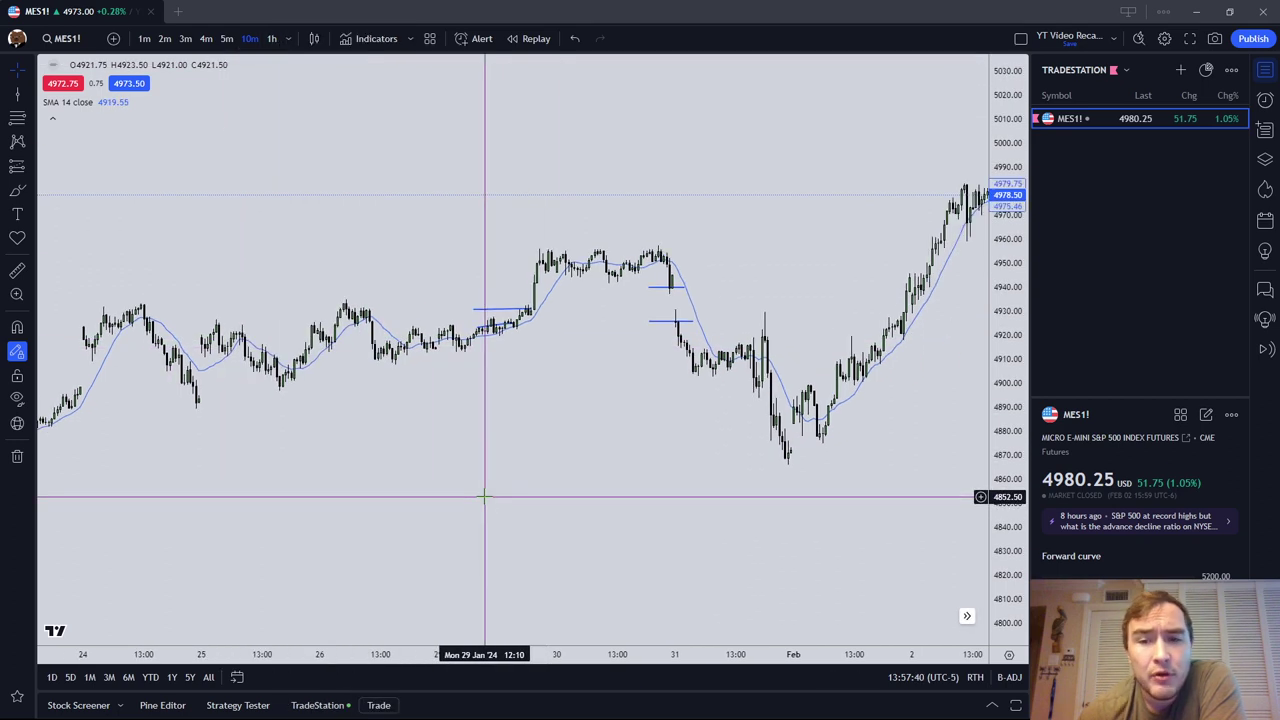
{"action": "left_click_drag", "start_coordinate": [484, 496], "coordinate": [414, 529]}
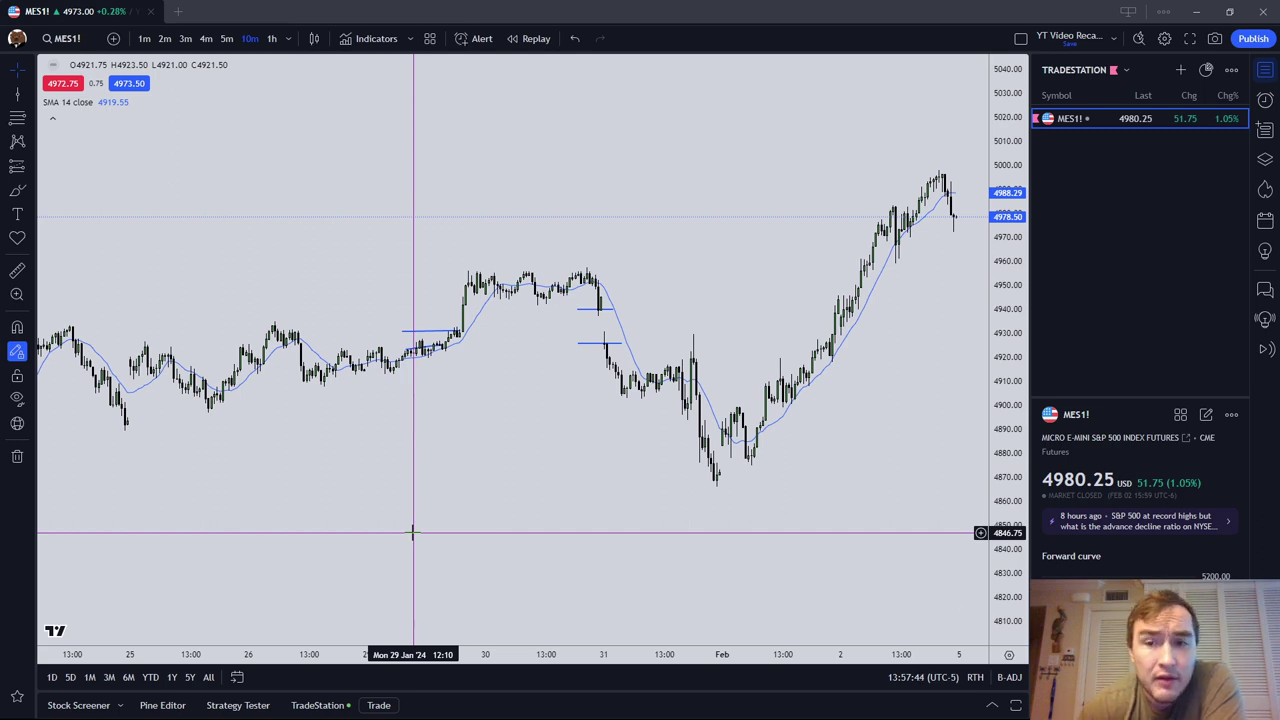
{"action": "left_click_drag", "start_coordinate": [413, 533], "coordinate": [246, 491]}
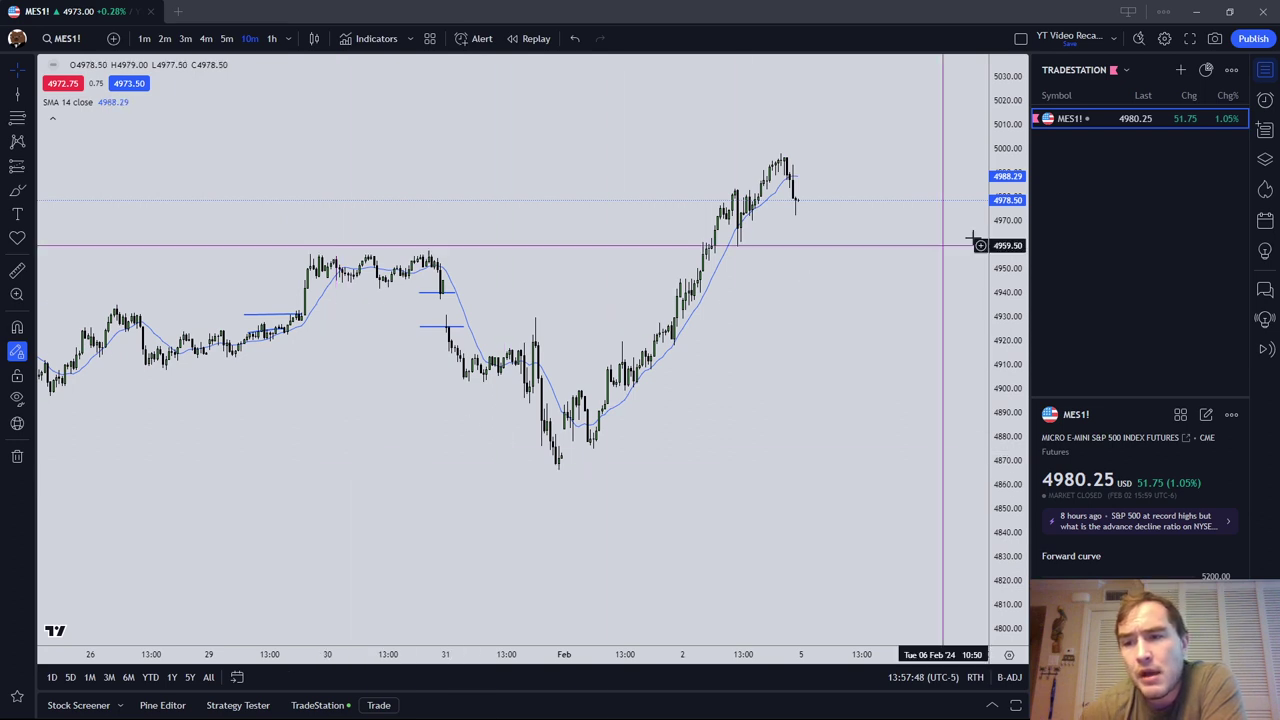
Swap the watchlist for the economic calendar and collapse the sidebar to give the chart its full width
{"action": "left_click", "coordinate": [1266, 222]}
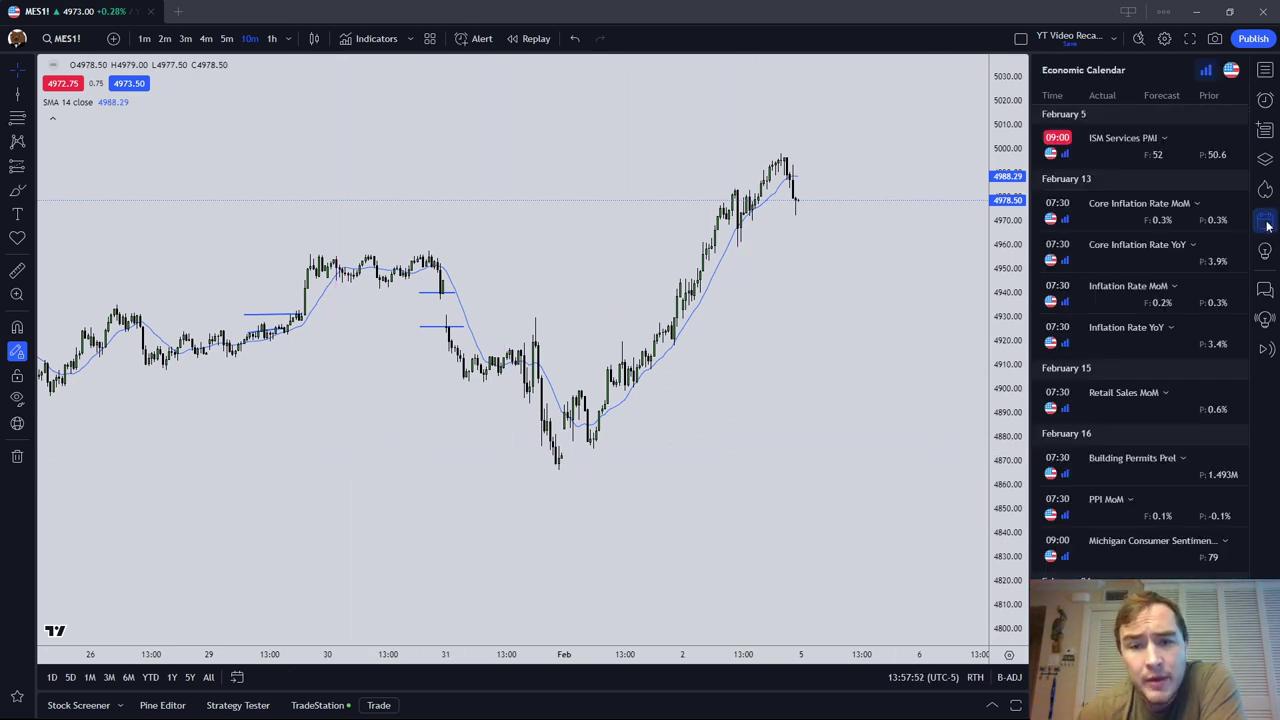
{"action": "left_click", "coordinate": [1265, 222]}
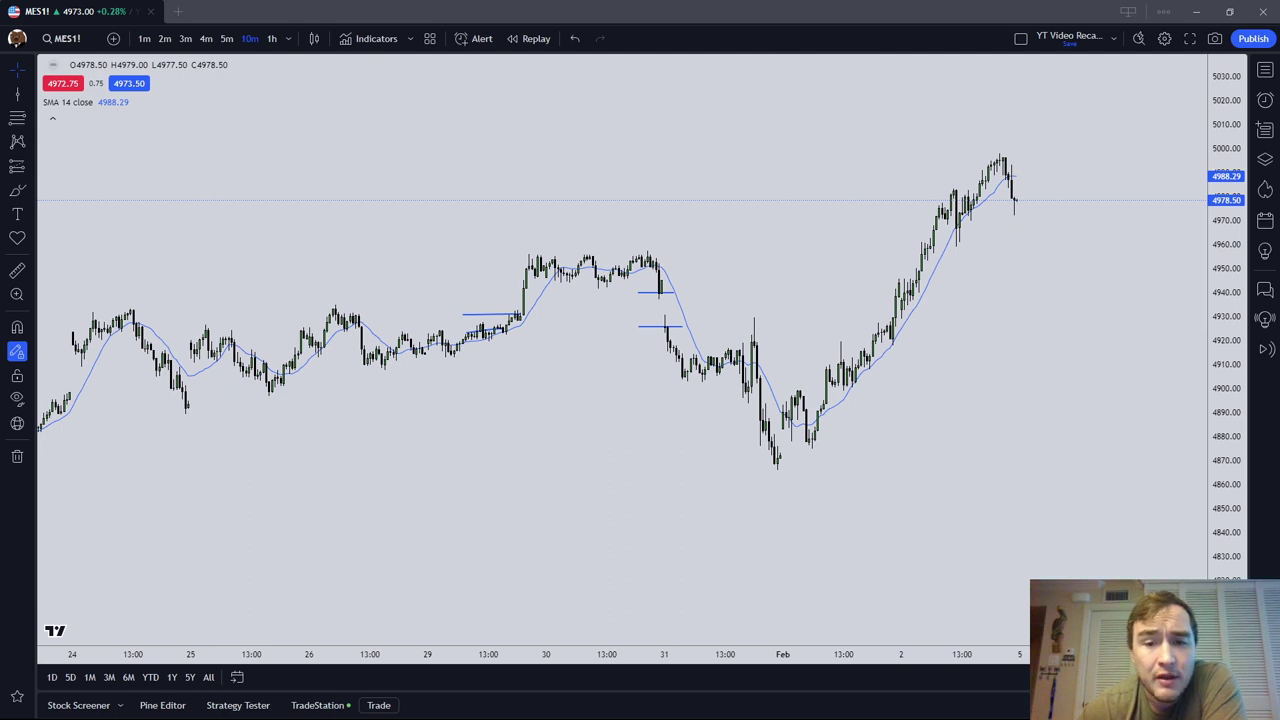
Brush lines above, below and along the moving average through the sideways January 23 price range
{"action": "left_click_drag", "start_coordinate": [229, 278], "coordinate": [661, 292]}
{"action": "left_click", "coordinate": [18, 188]}
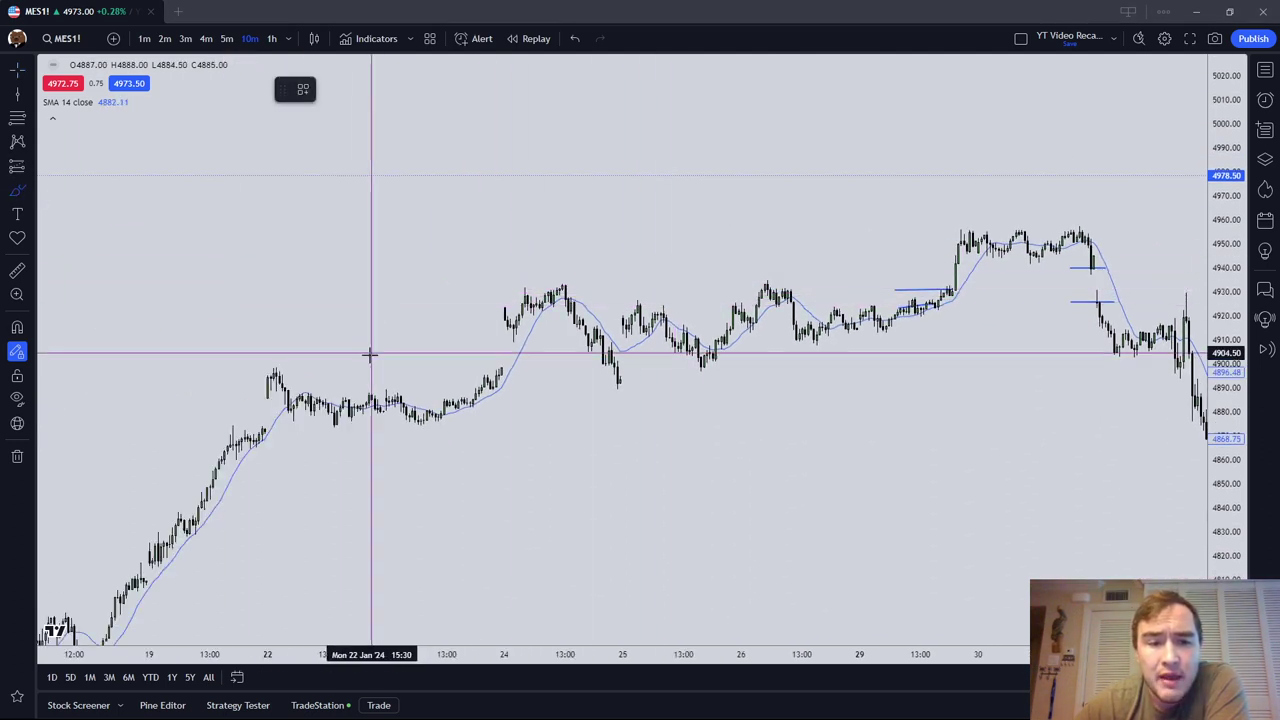
{"action": "mouse_move", "coordinate": [394, 377]}
{"action": "left_mouse_down"}
{"action": "mouse_move", "coordinate": [423, 400]}
{"action": "mouse_move", "coordinate": [420, 423]}
{"action": "mouse_move", "coordinate": [357, 411]}
{"action": "mouse_move", "coordinate": [470, 428]}
{"action": "left_mouse_up"}
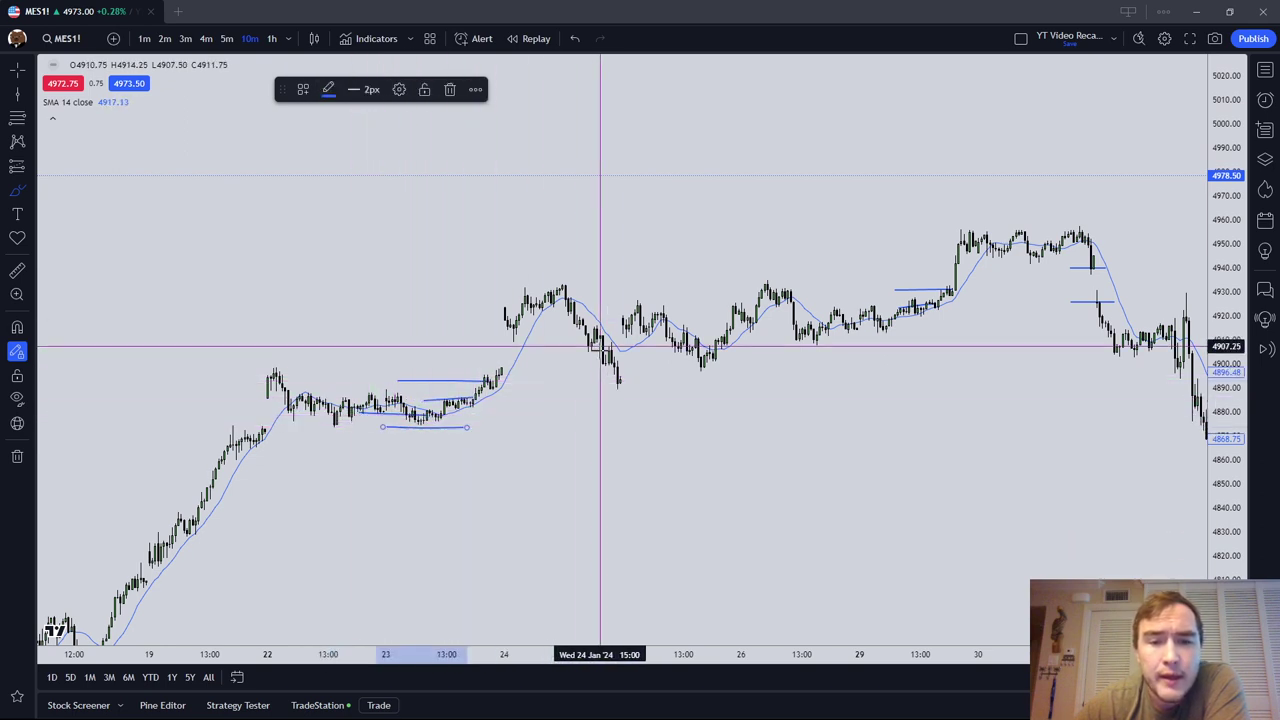
Move the two horizontal lines from the January 31 gap down to the price low at the end of that session
{"action": "left_click_drag", "start_coordinate": [603, 428], "coordinate": [360, 343]}
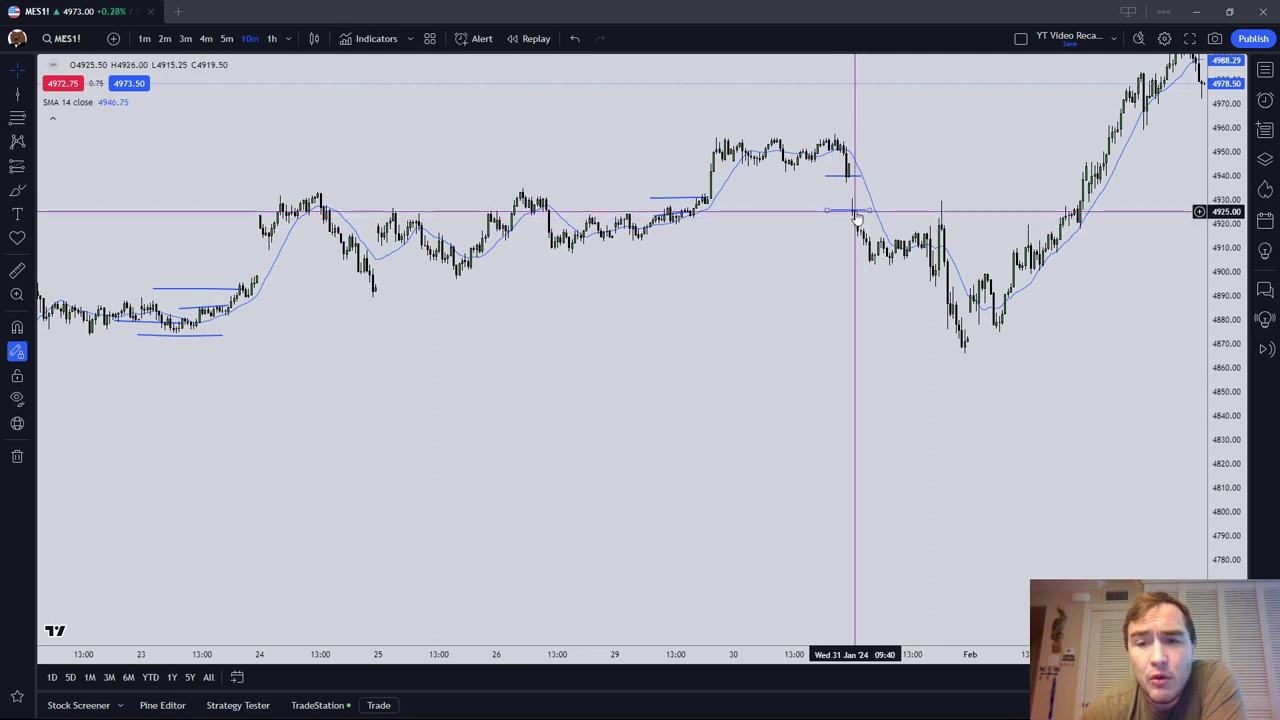
{"action": "mouse_move", "coordinate": [936, 361]}
{"action": "left_mouse_down"}
{"action": "mouse_move", "coordinate": [979, 361]}
{"action": "mouse_move", "coordinate": [829, 337]}
{"action": "mouse_move", "coordinate": [869, 320]}
{"action": "left_mouse_up"}
{"action": "left_click", "coordinate": [951, 329]}
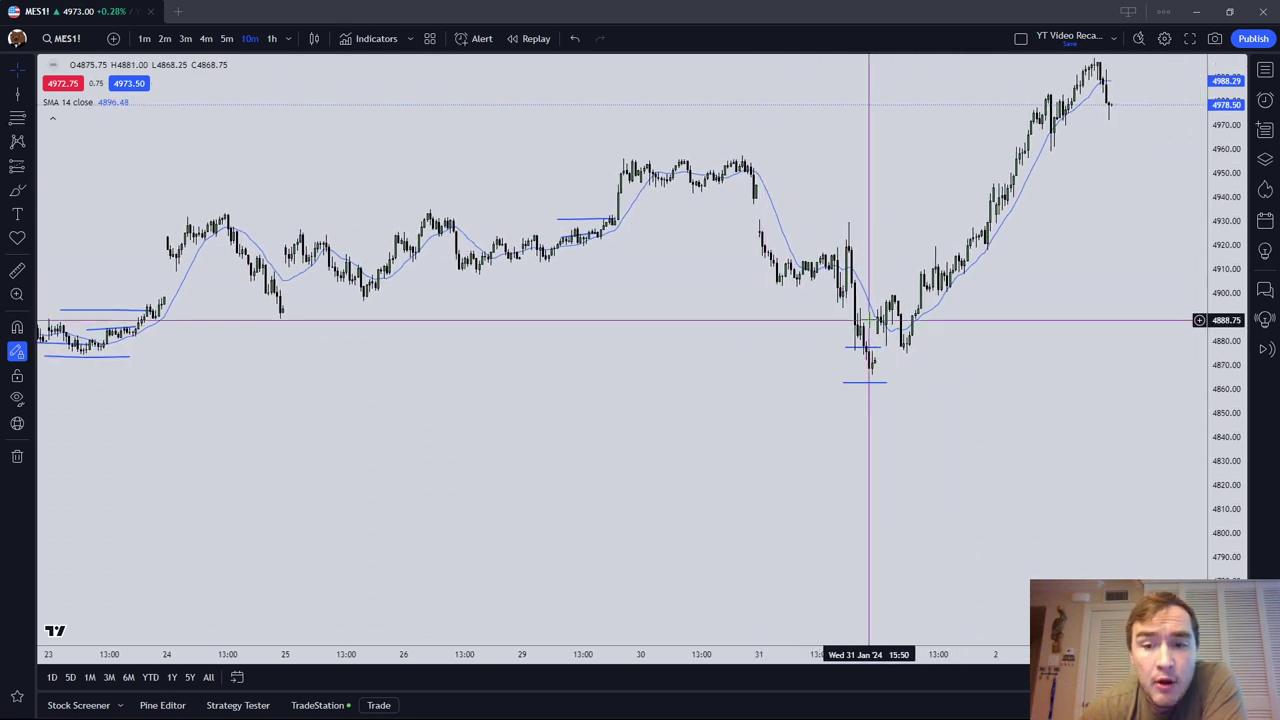
Remove all drawings from the chart while keeping the SMA 14 indicator
{"action": "left_click_drag", "start_coordinate": [777, 331], "coordinate": [703, 369]}
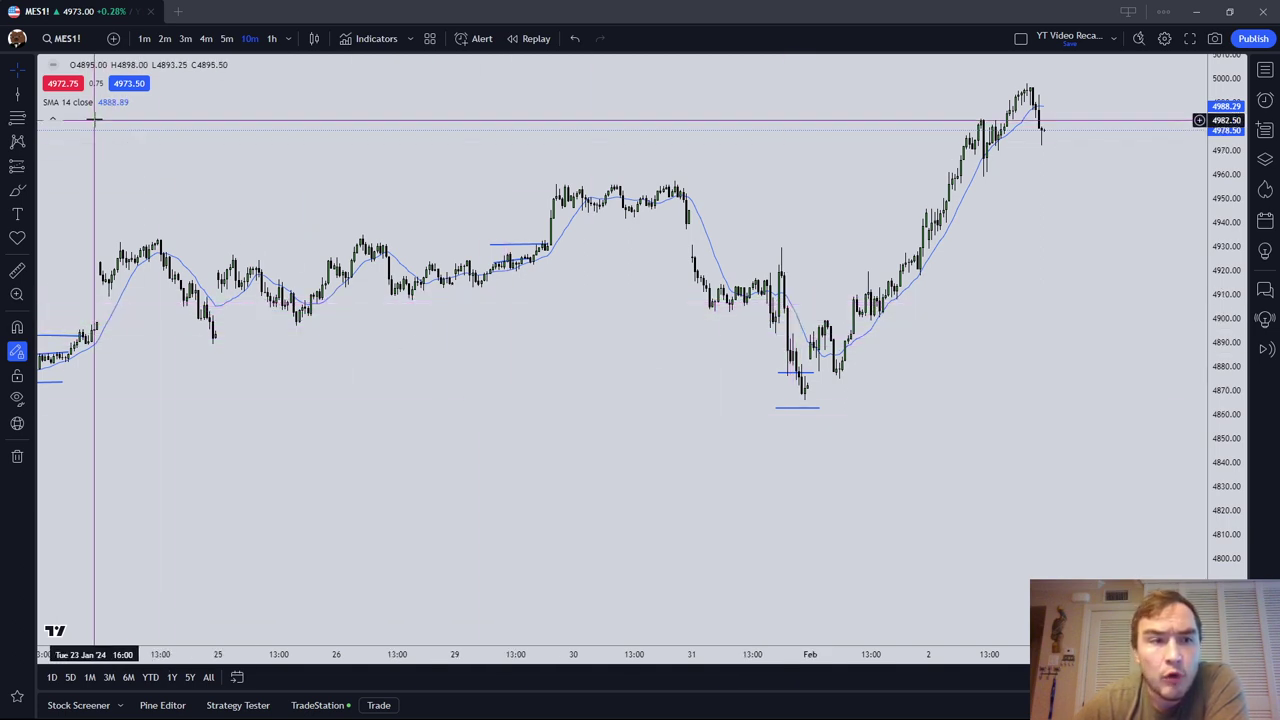
{"action": "left_click_drag", "start_coordinate": [380, 389], "coordinate": [754, 395]}
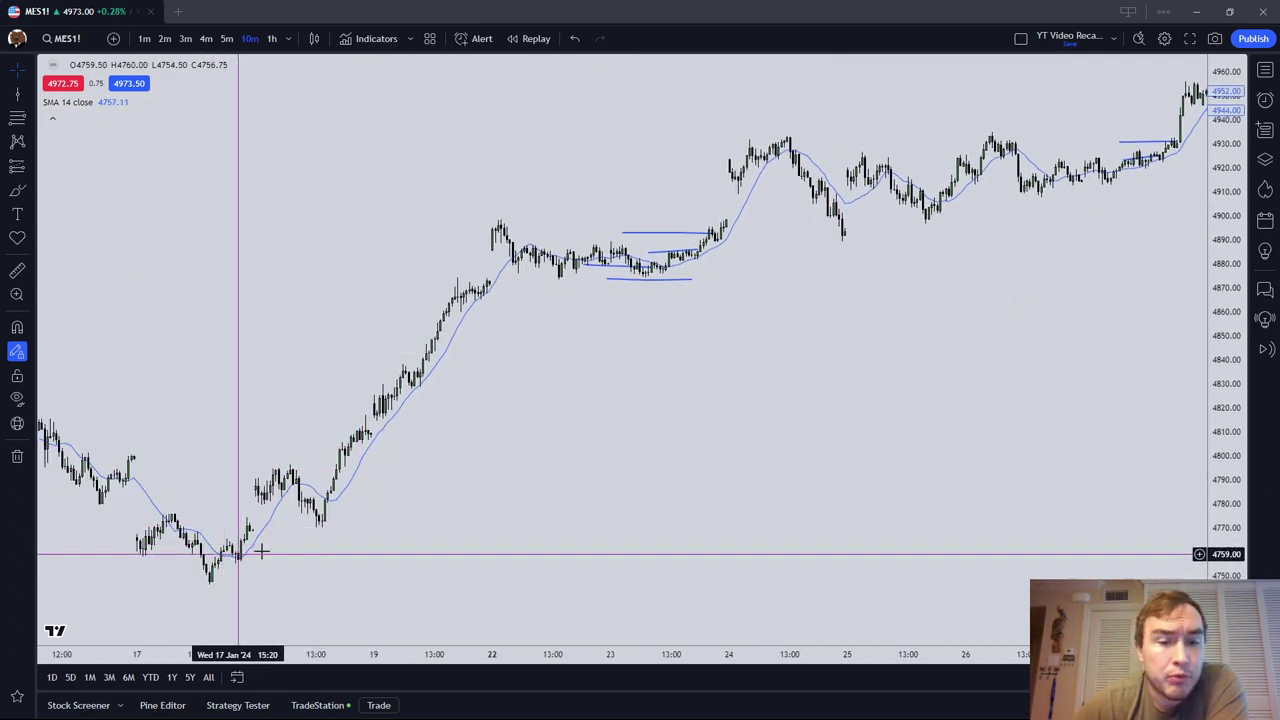
{"action": "left_click_drag", "start_coordinate": [440, 514], "coordinate": [532, 505]}
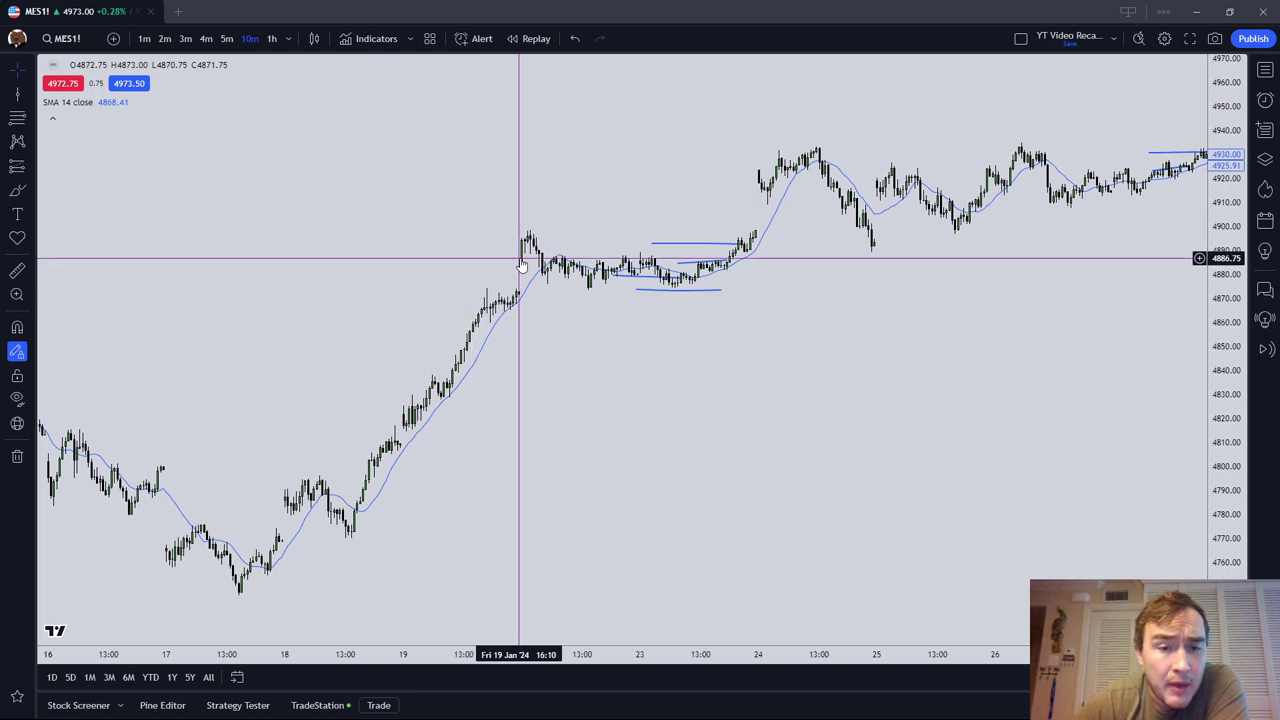
{"action": "scroll", "coordinate": [614, 340], "scroll_direction": "right", "scroll_amount": 3}
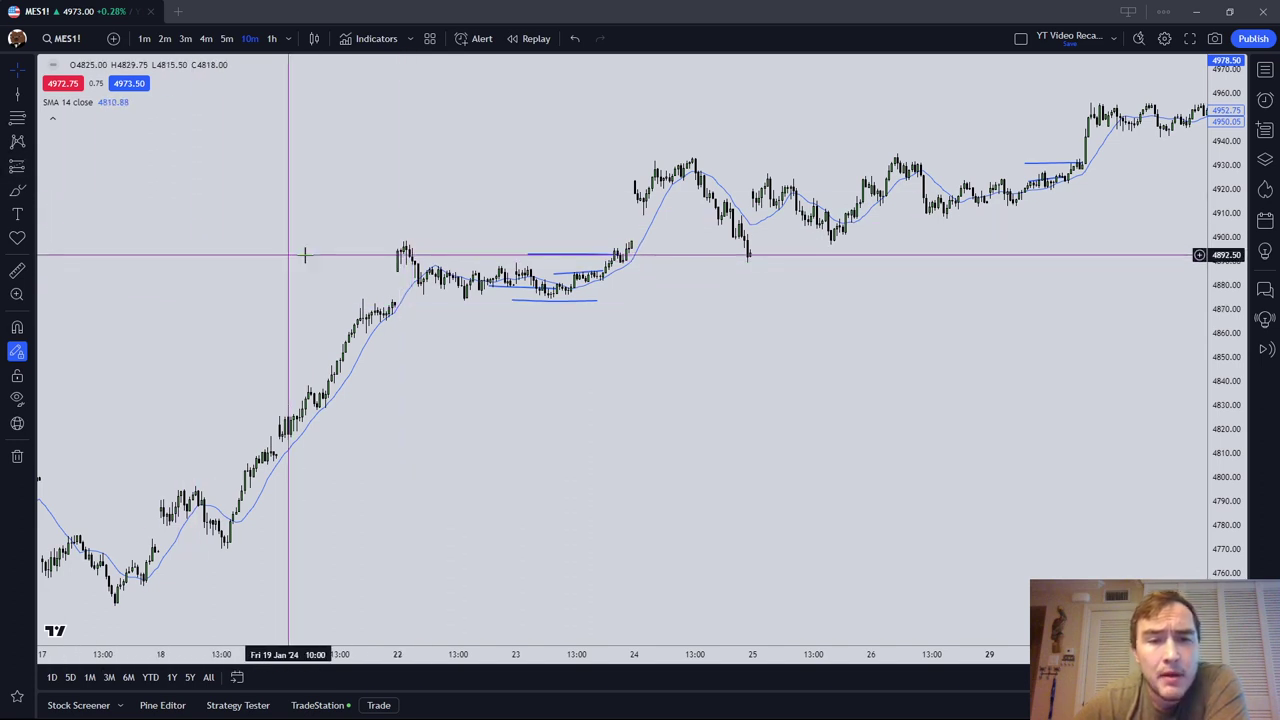
{"action": "scroll", "coordinate": [486, 366], "scroll_direction": "right", "scroll_amount": 10}
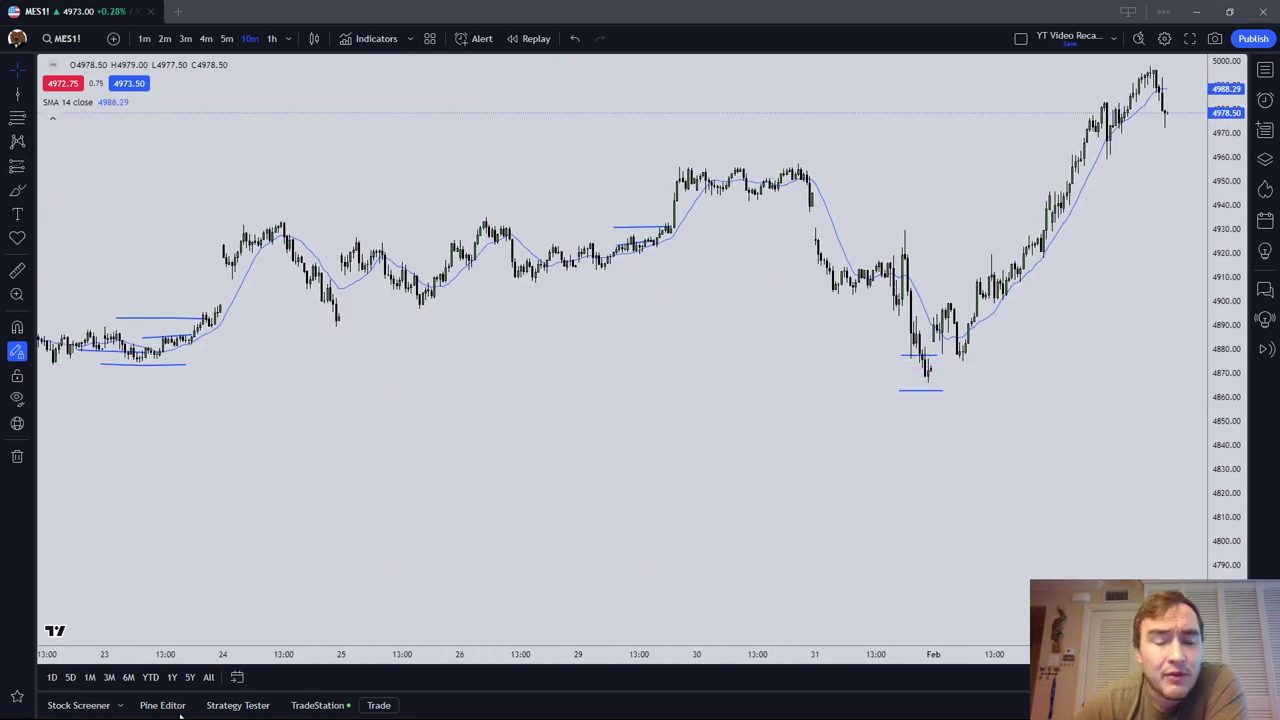
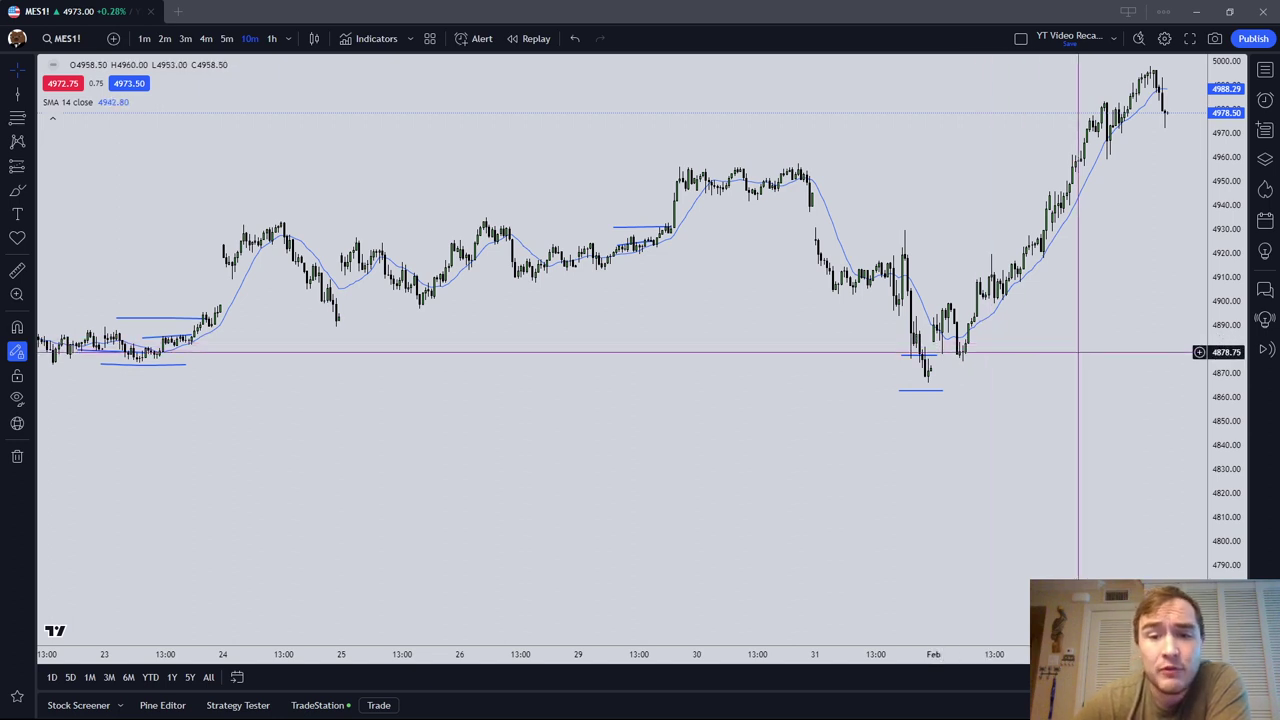
{"action": "right_click", "coordinate": [651, 363]}
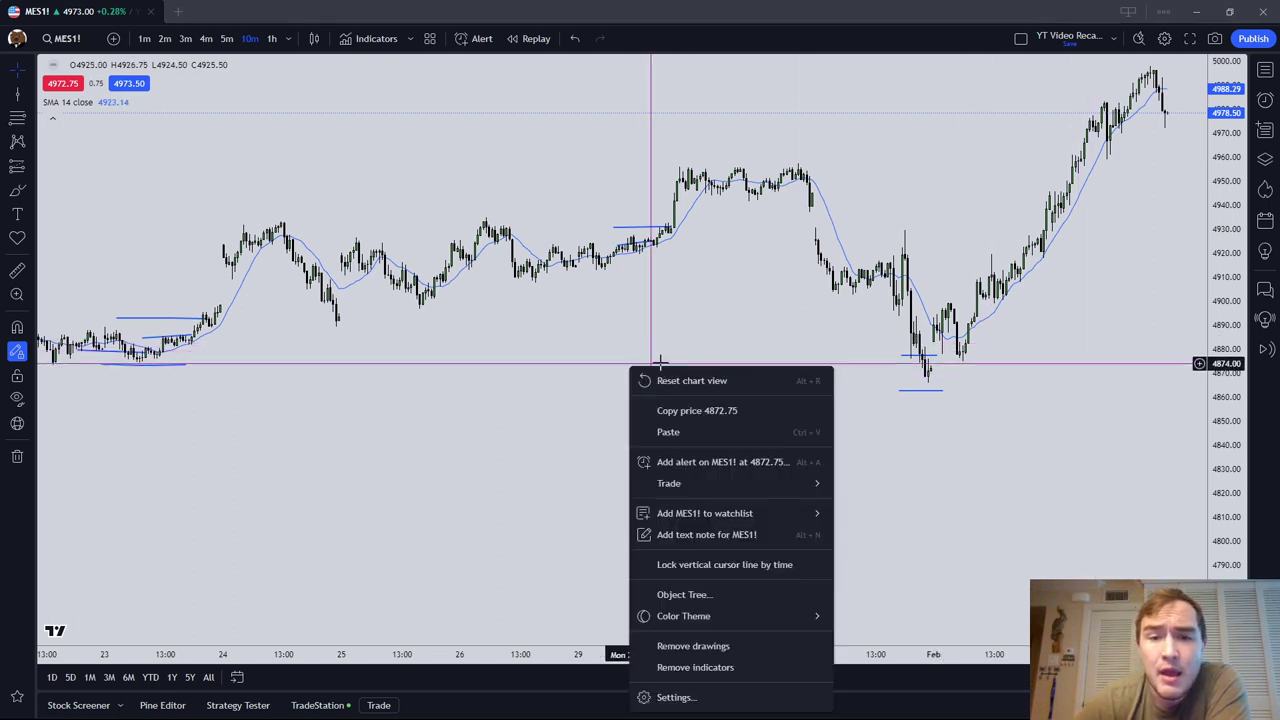
{"action": "left_click", "coordinate": [704, 645]}
{"action": "left_click_drag", "start_coordinate": [988, 517], "coordinate": [551, 574]}
Search the indicators for "sma" and close the search without adding anything
{"action": "mouse_move", "coordinate": [85, 108]}
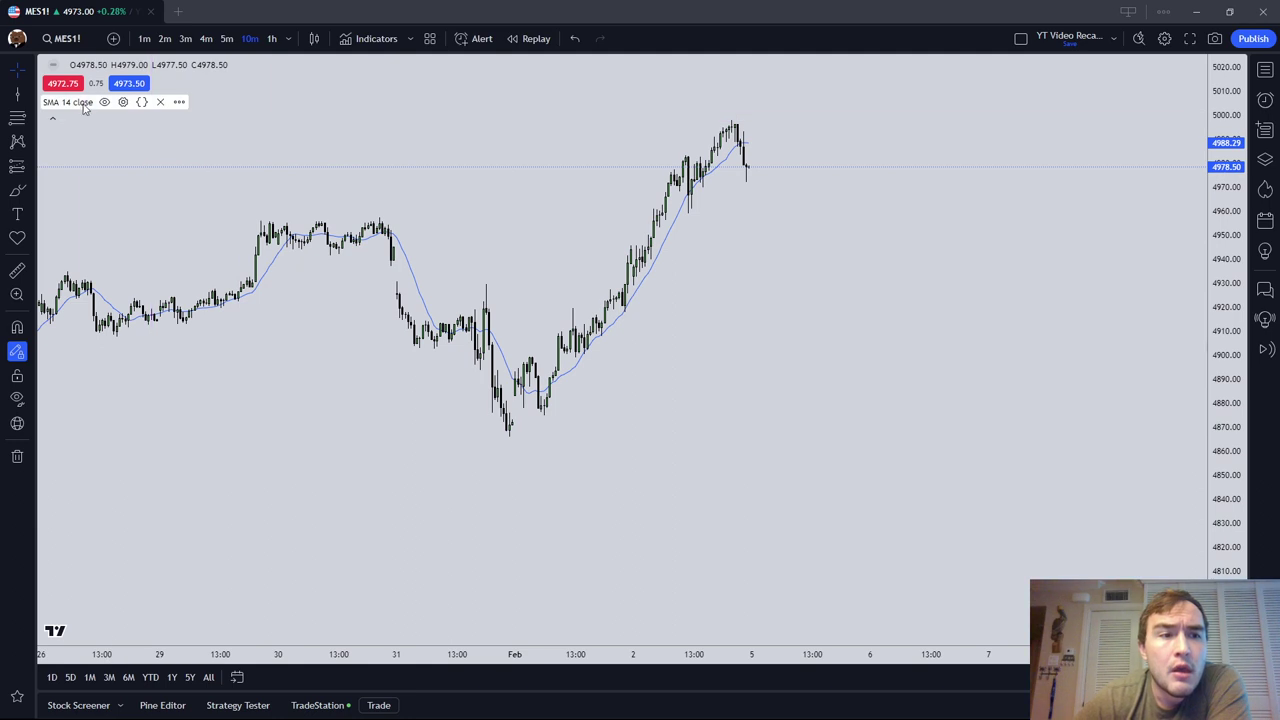
{"action": "left_click", "coordinate": [376, 38]}
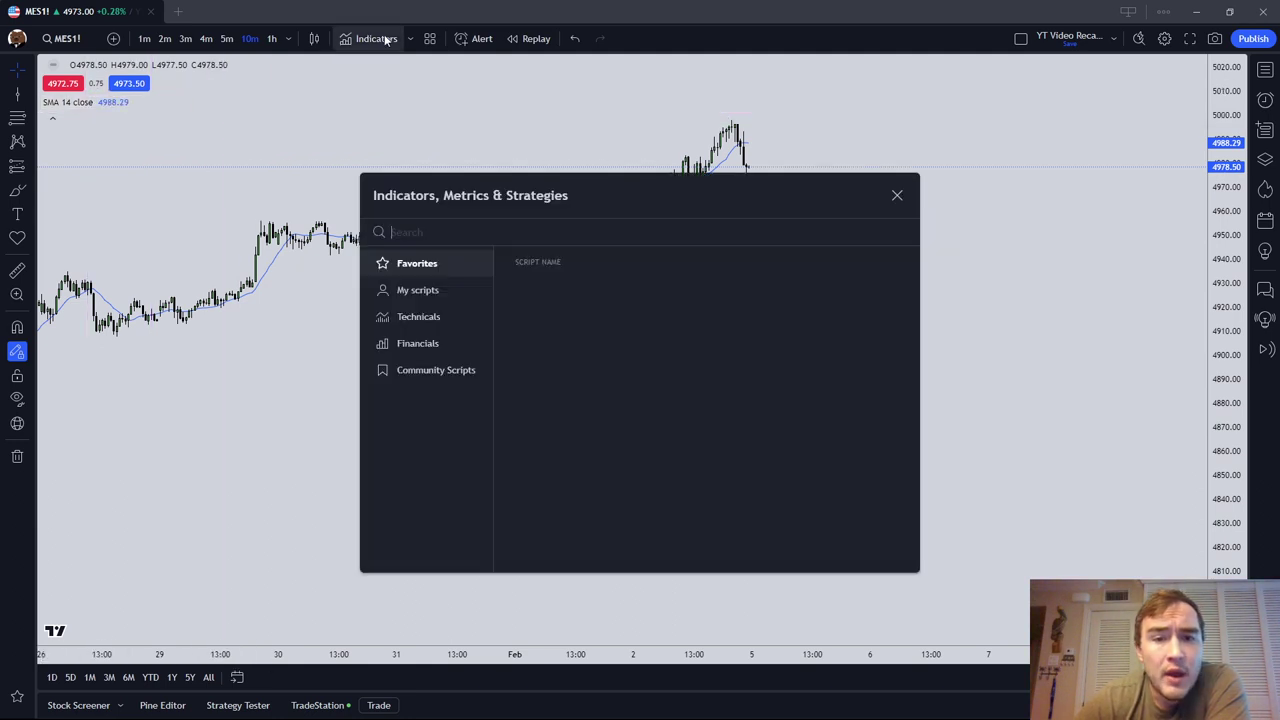
{"action": "type", "text": "sma"}
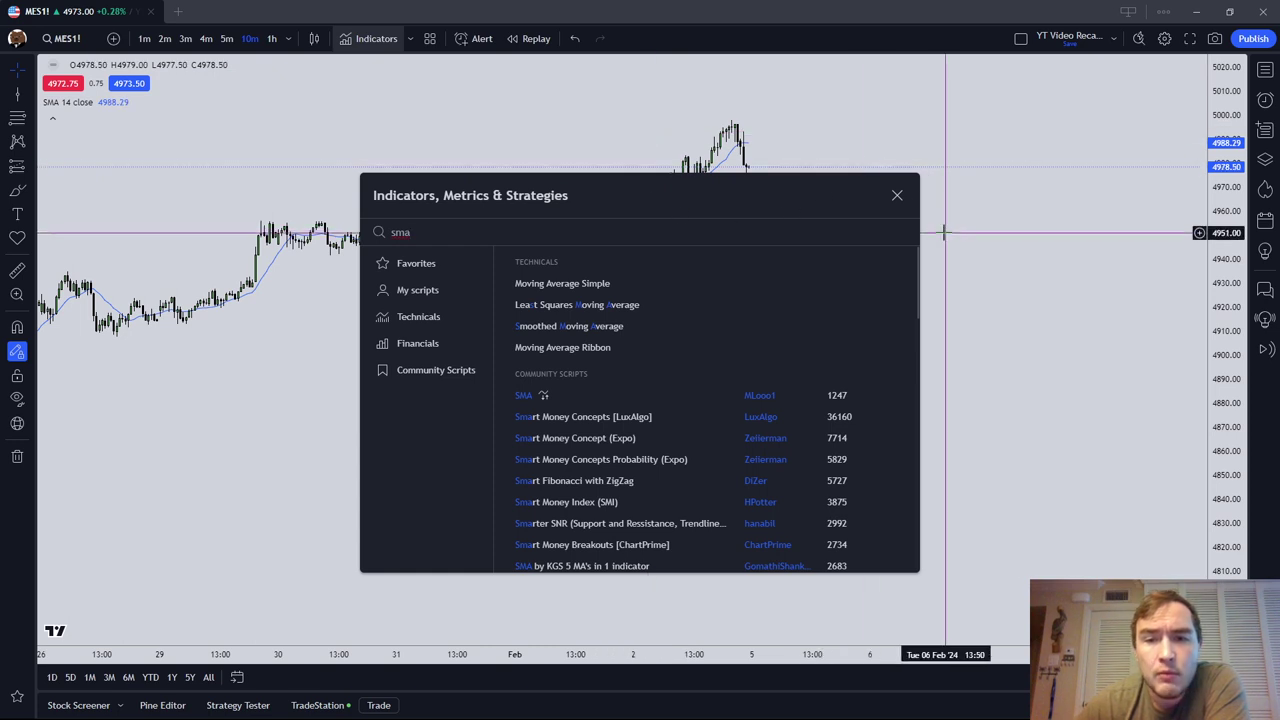
{"action": "left_click", "coordinate": [897, 195]}
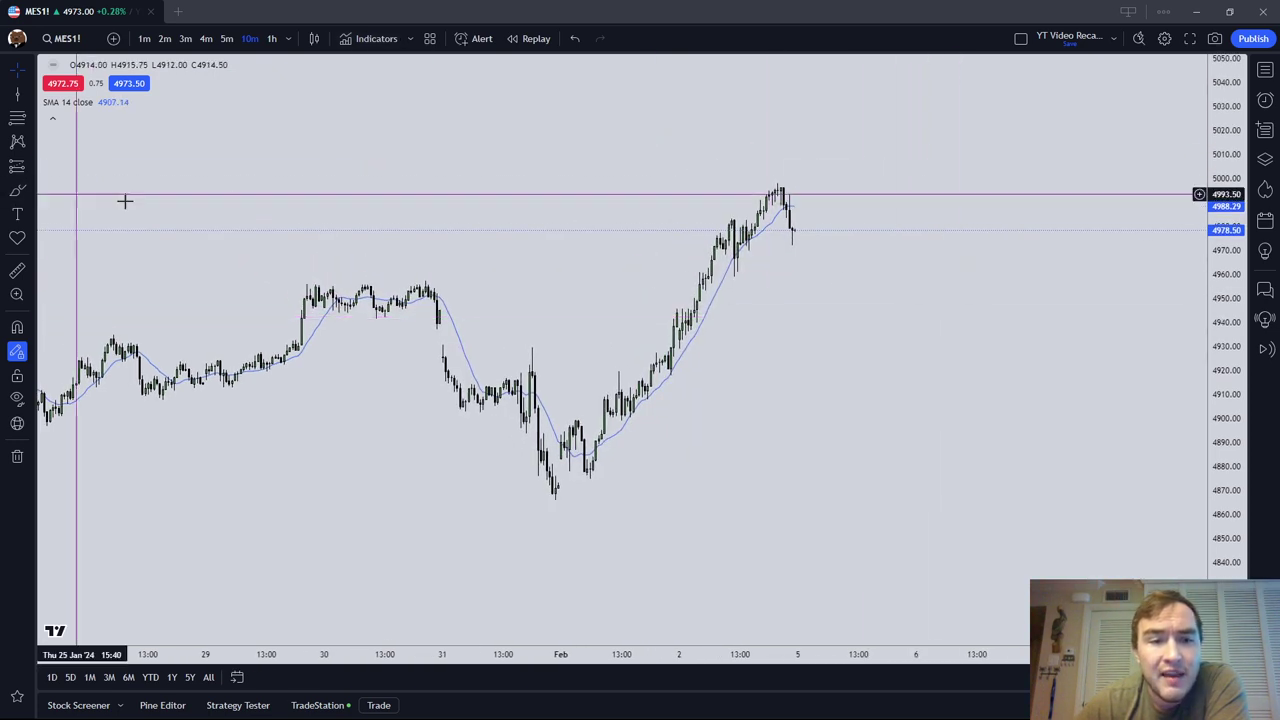
Brush a short horizontal mark where price meets the SMA at the end of January 30 and color it pink
{"action": "mouse_move", "coordinate": [446, 294]}
{"action": "left_mouse_down"}
{"action": "mouse_move", "coordinate": [351, 296]}
{"action": "mouse_move", "coordinate": [455, 300]}
{"action": "mouse_move", "coordinate": [434, 289]}
{"action": "left_mouse_up"}
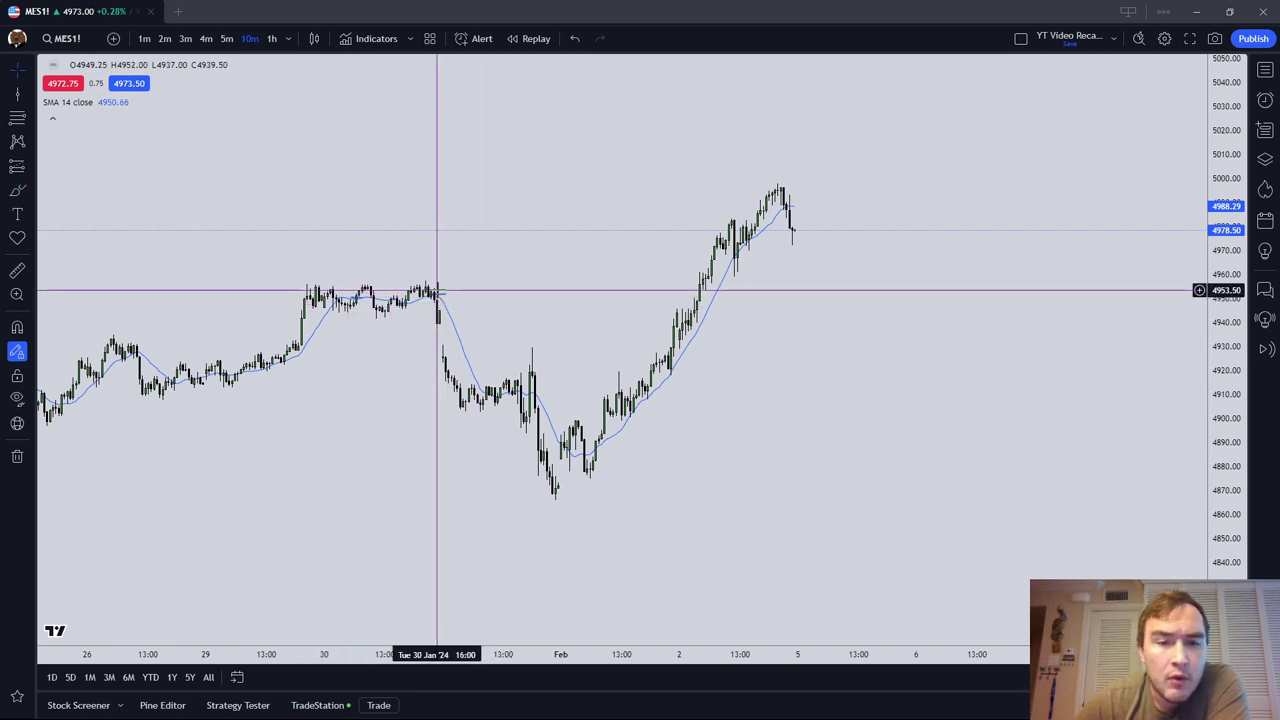
{"action": "left_click", "coordinate": [328, 89]}
{"action": "left_click", "coordinate": [465, 132]}
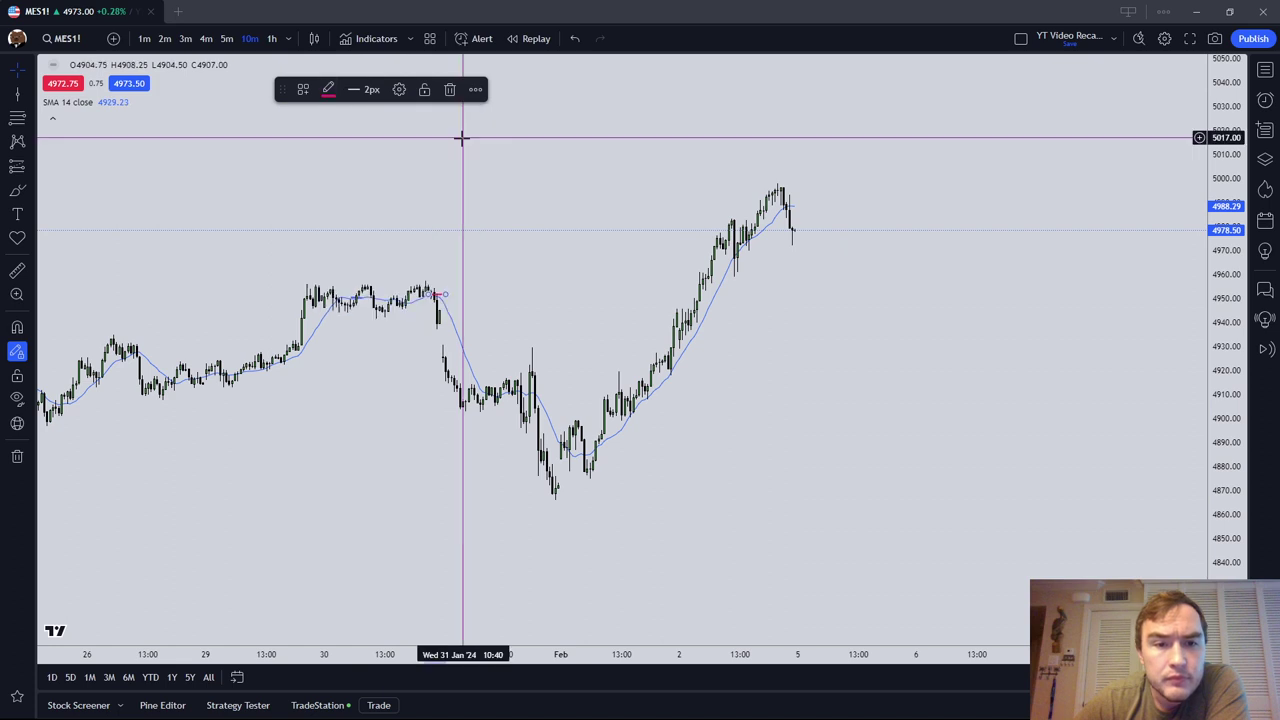
Brush three short pink horizontal marks under the pullbacks to the SMA during the February 1–2 uptrend
{"action": "mouse_move", "coordinate": [424, 307]}
{"action": "left_mouse_down"}
{"action": "mouse_move", "coordinate": [424, 324]}
{"action": "mouse_move", "coordinate": [426, 297]}
{"action": "mouse_move", "coordinate": [368, 291]}
{"action": "left_mouse_up"}
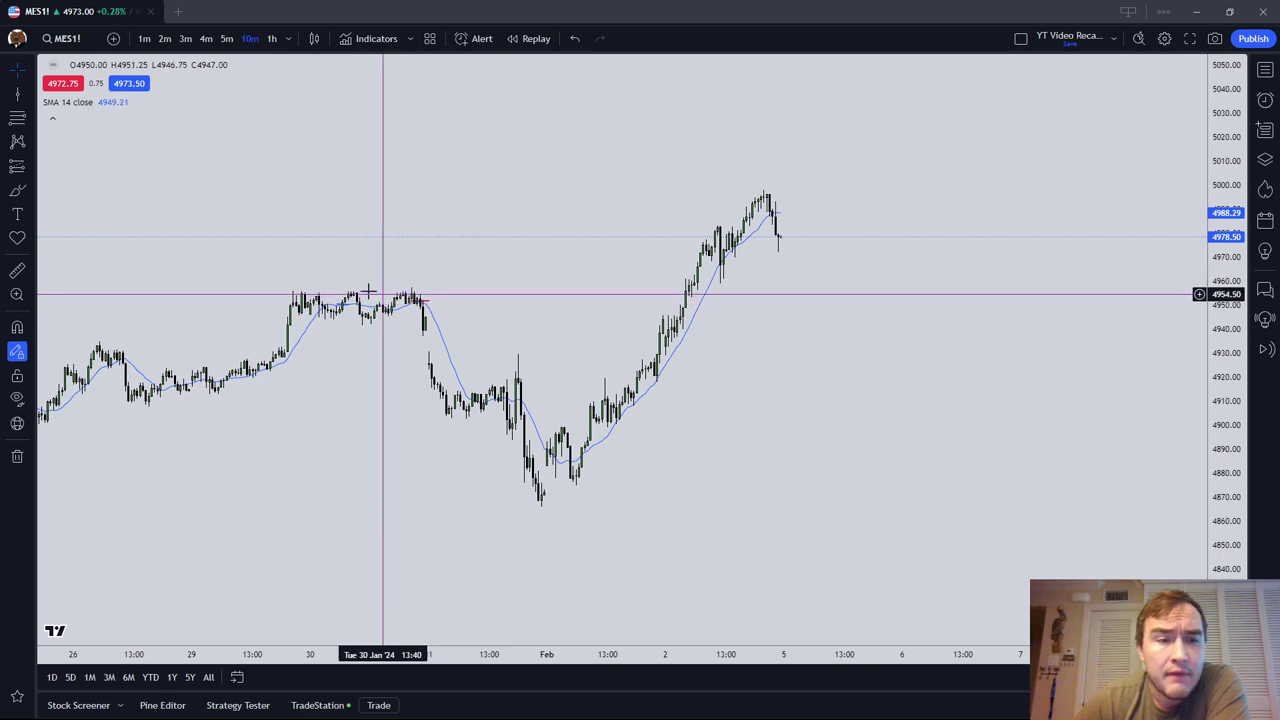
{"action": "left_click", "coordinate": [16, 192]}
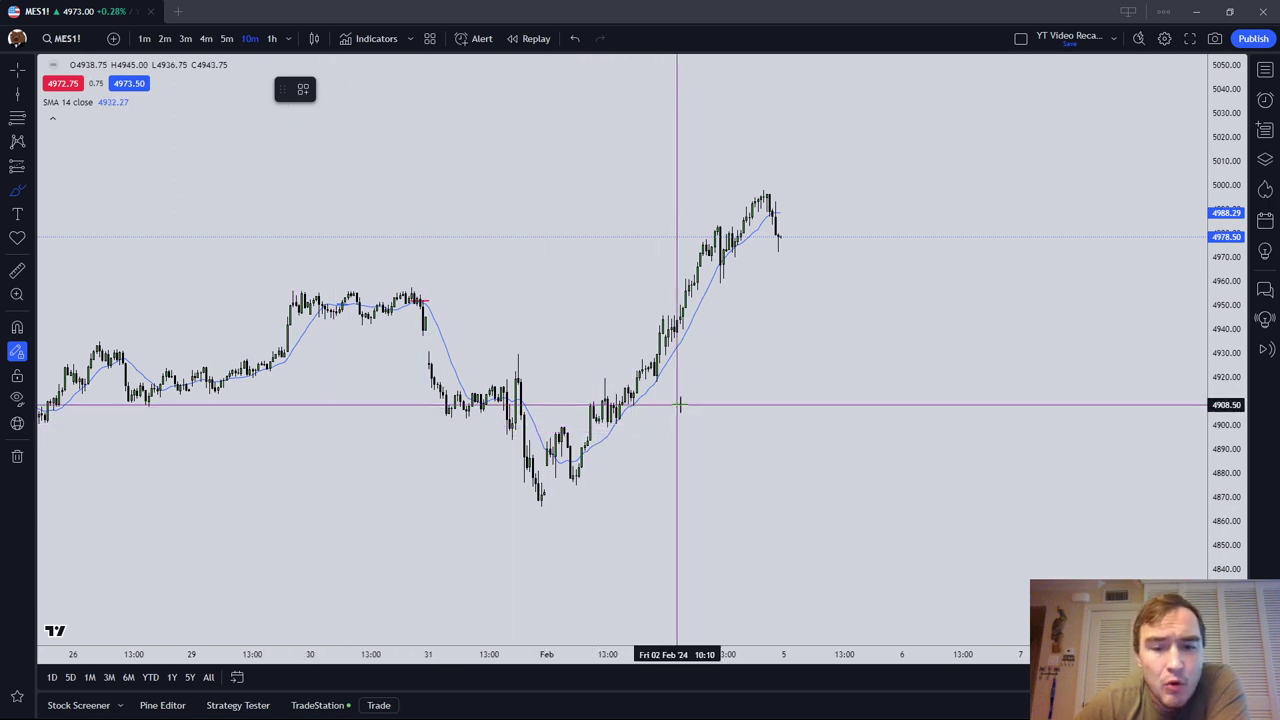
{"action": "left_click", "coordinate": [636, 423]}
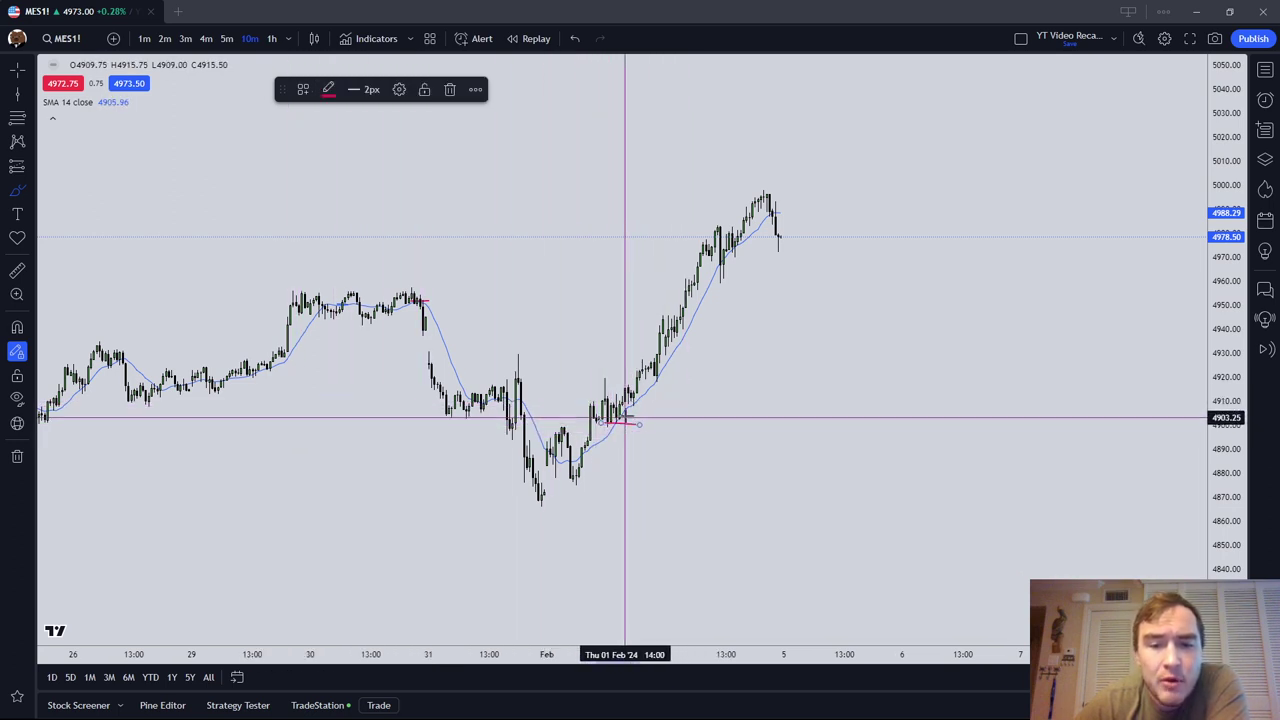
{"action": "left_click_drag", "start_coordinate": [651, 379], "coordinate": [671, 377]}
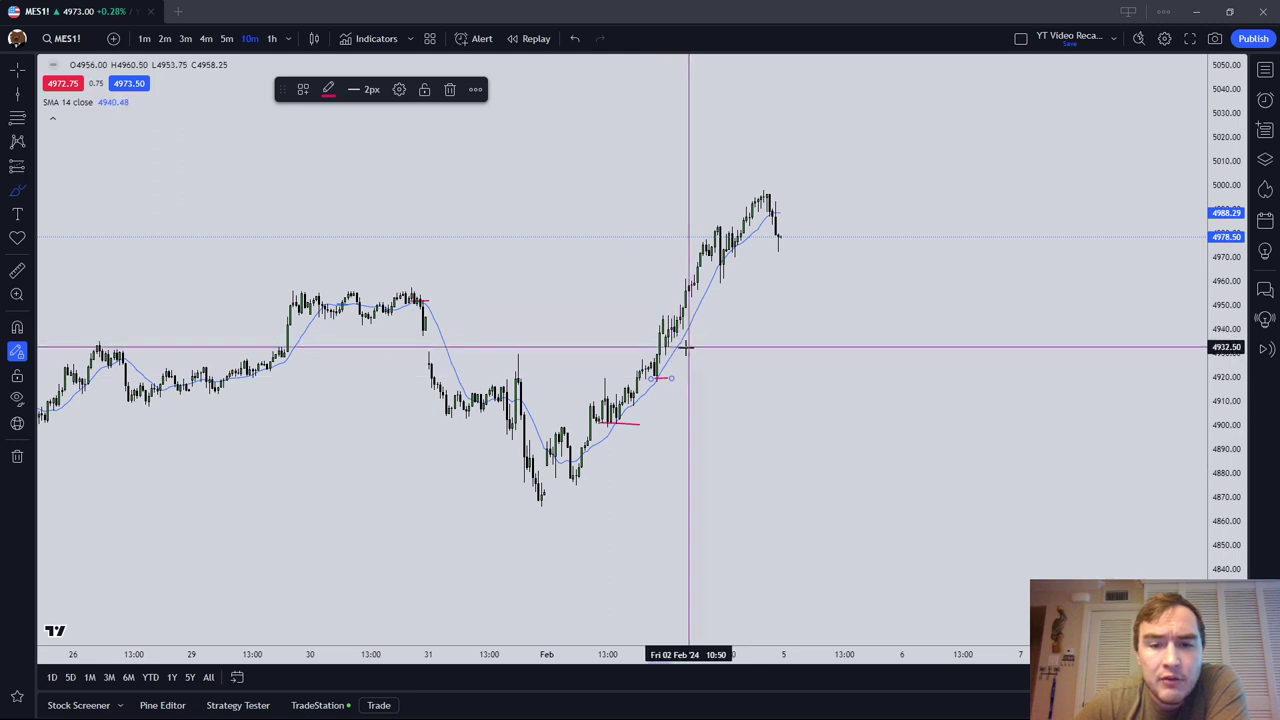
{"action": "left_click_drag", "start_coordinate": [711, 262], "coordinate": [737, 262]}
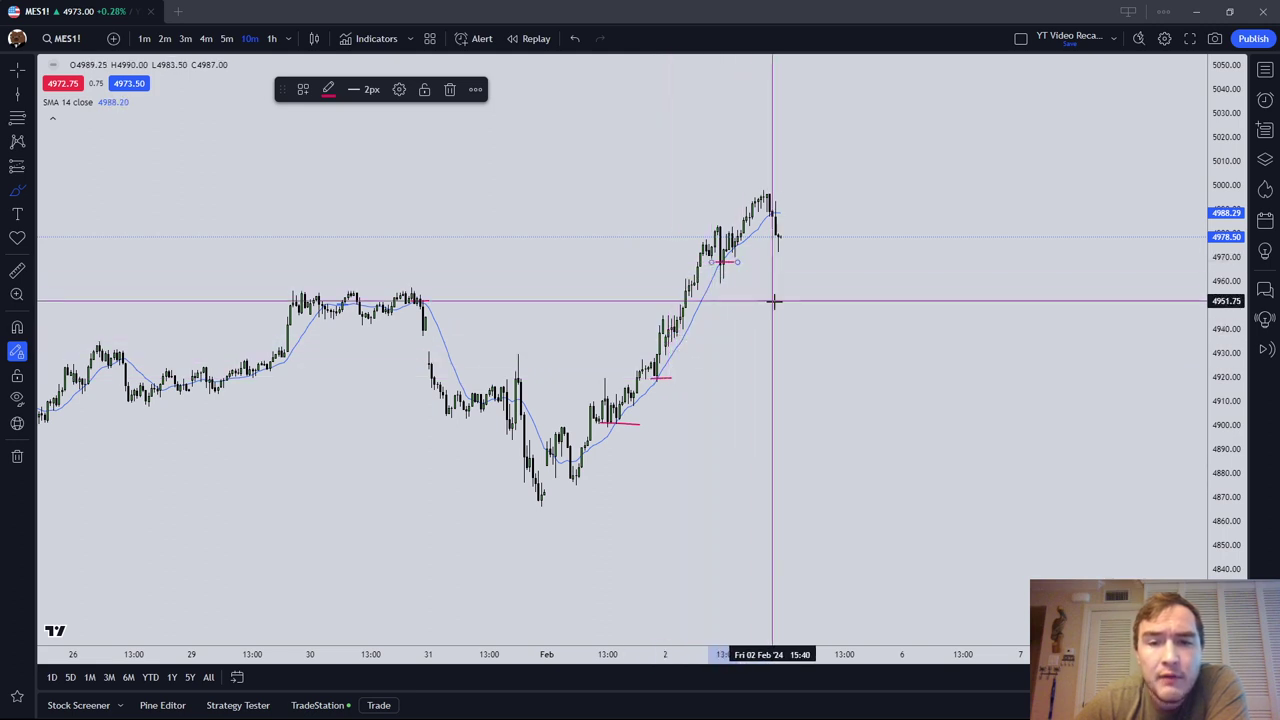
Brush two long pink lines along the upper and lower edges of the January 25–29 price range
{"action": "left_click", "coordinate": [677, 416]}
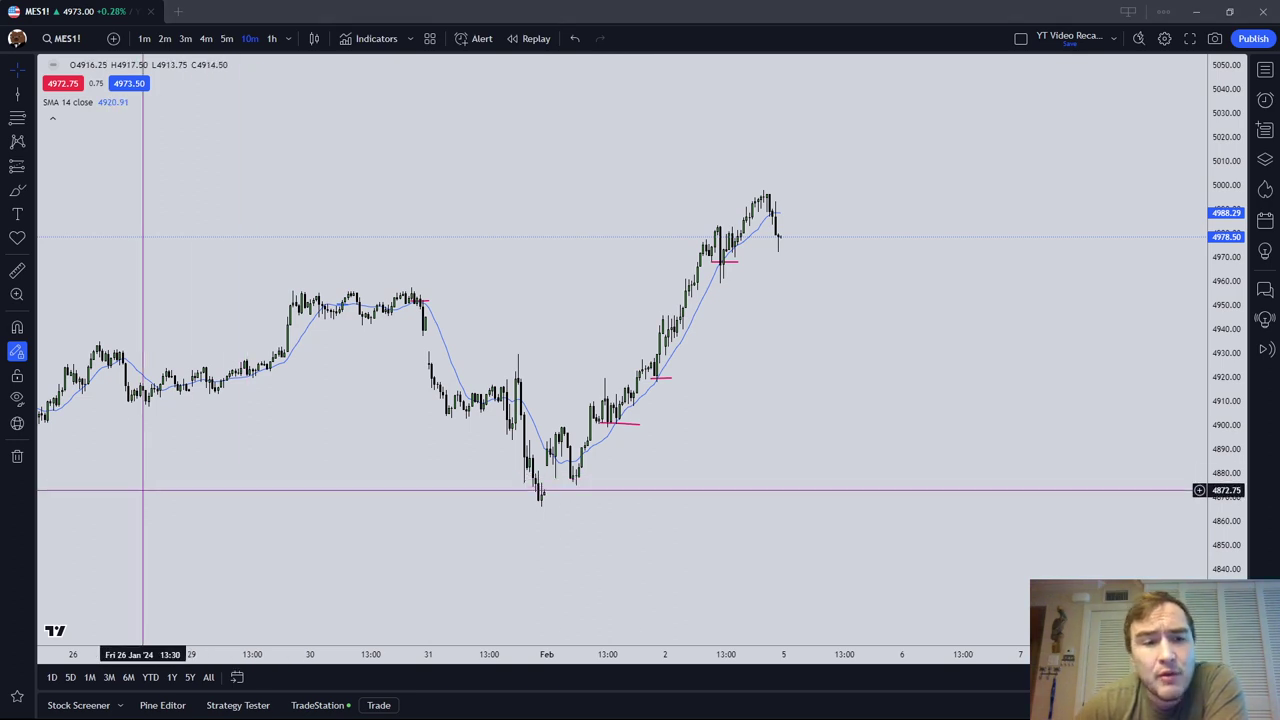
{"action": "scroll", "coordinate": [90, 233], "scroll_direction": "left", "scroll_amount": 5}
{"action": "left_click", "coordinate": [13, 190]}
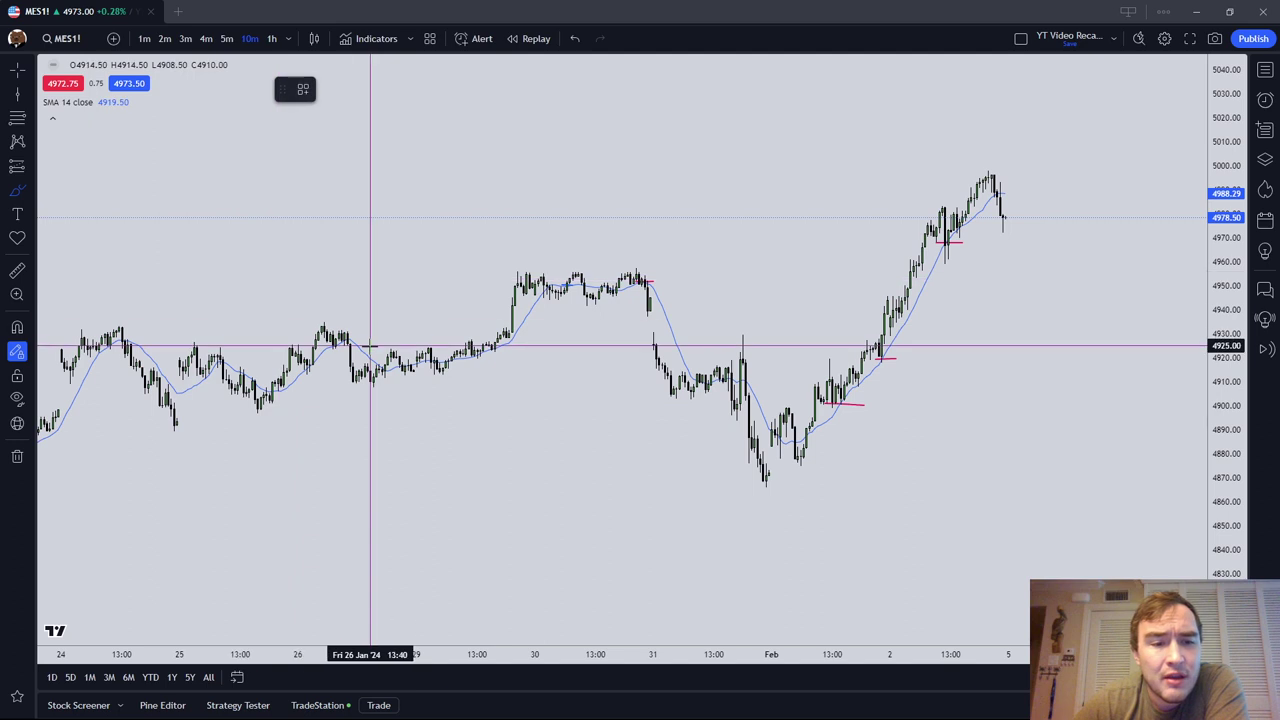
{"action": "left_click_drag", "start_coordinate": [178, 341], "coordinate": [486, 329]}
{"action": "left_click_drag", "start_coordinate": [183, 404], "coordinate": [529, 393]}
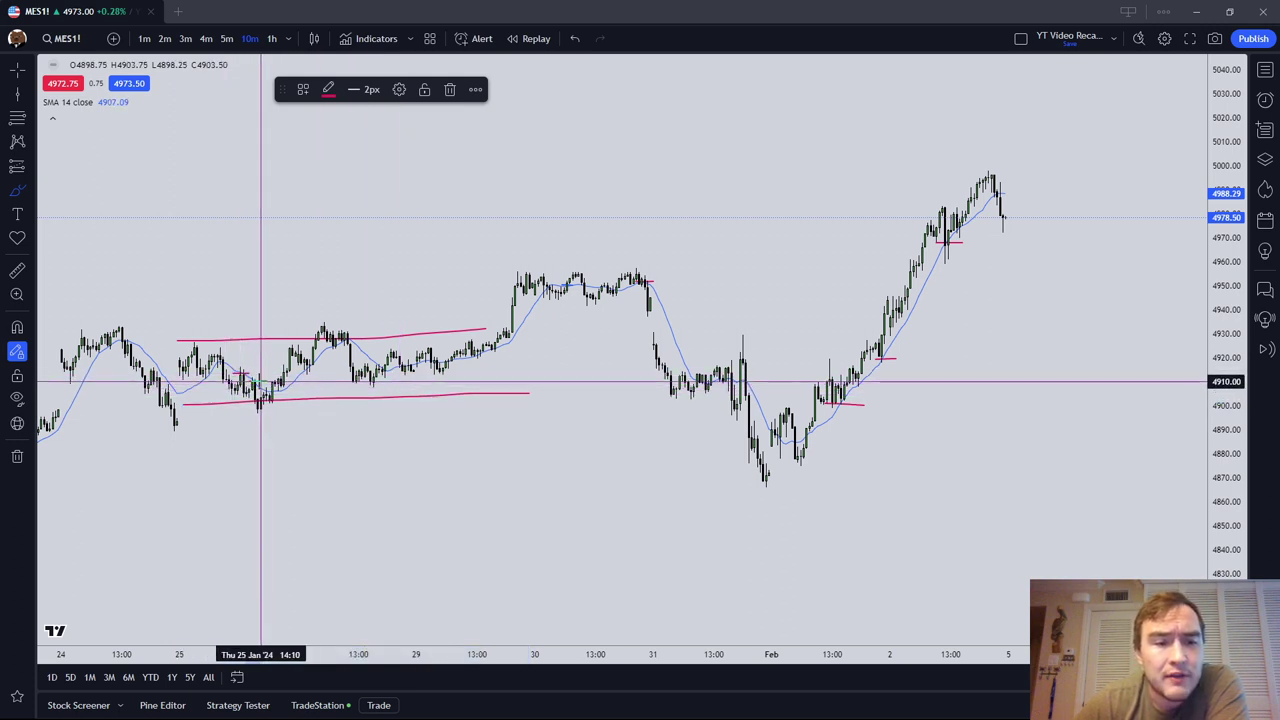
Brush a steep rising stroke at the January 25 low and short horizontal marks at SMA touches across the range and on January 24
{"action": "left_click_drag", "start_coordinate": [254, 418], "coordinate": [280, 356]}
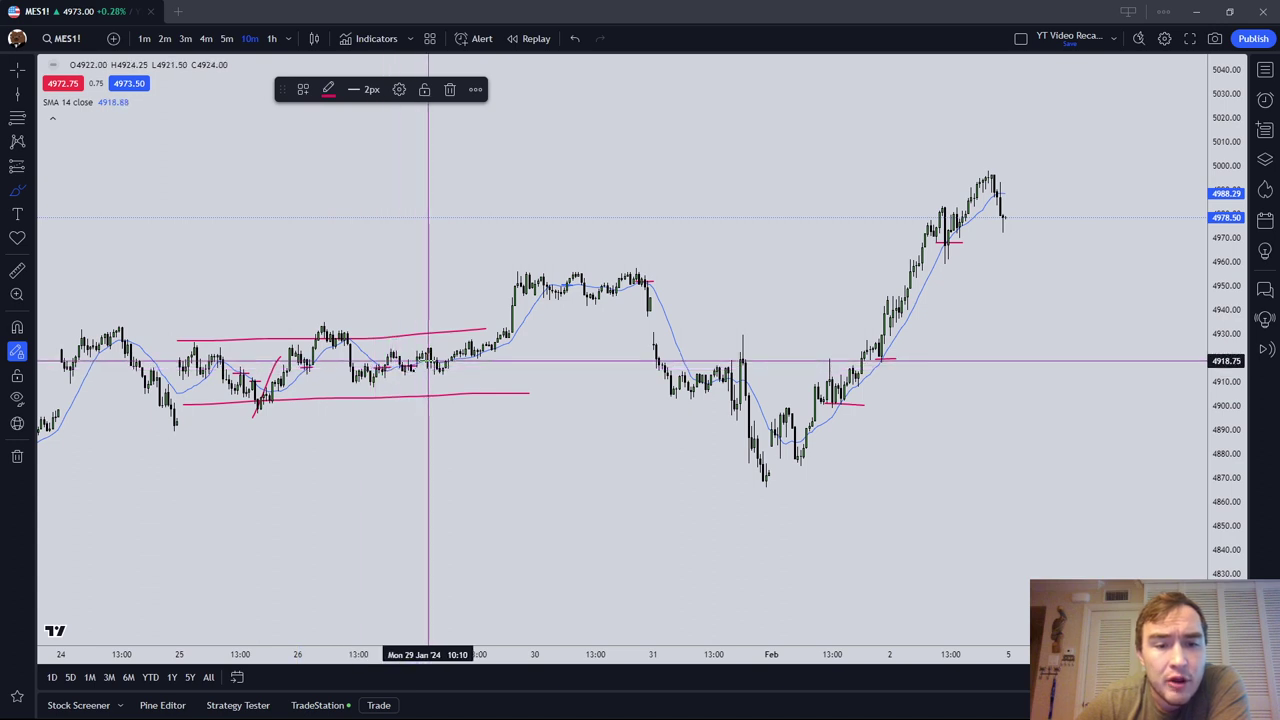
{"action": "left_click_drag", "start_coordinate": [468, 355], "coordinate": [515, 355]}
{"action": "scroll", "coordinate": [286, 363], "scroll_direction": "down", "scroll_amount": 1}
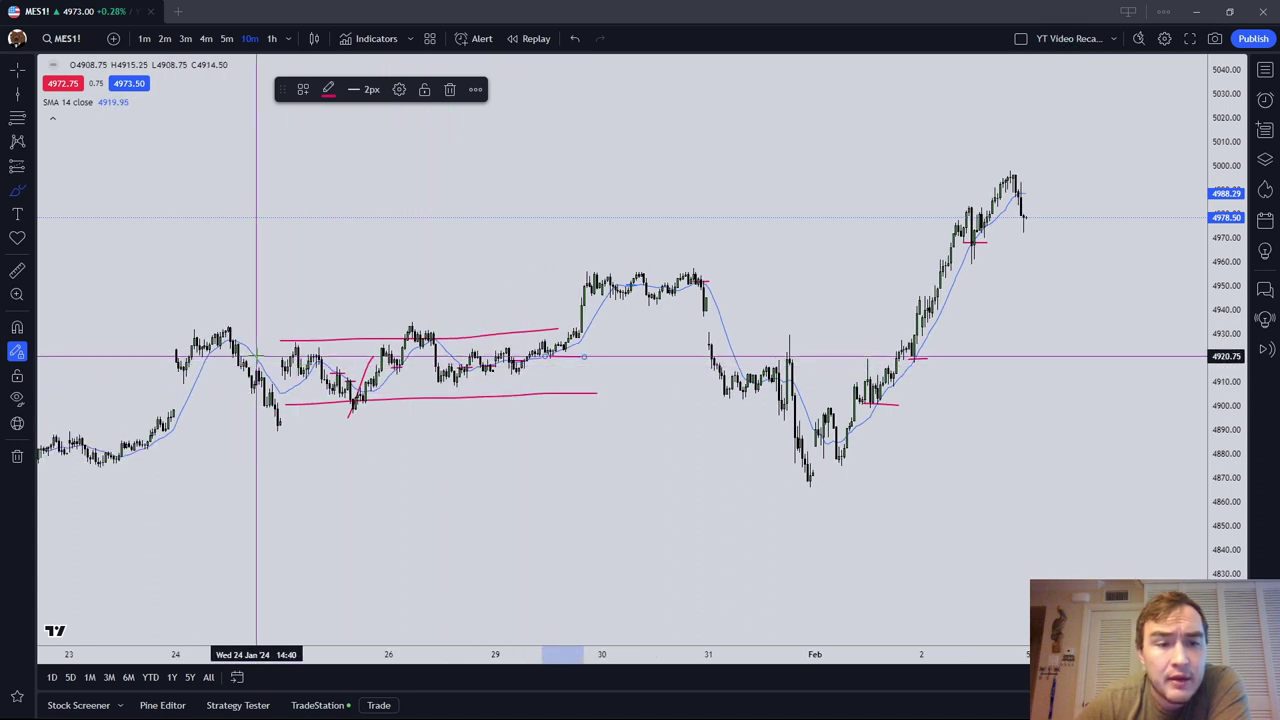
{"action": "scroll", "coordinate": [290, 400], "scroll_direction": "down", "scroll_amount": 1}
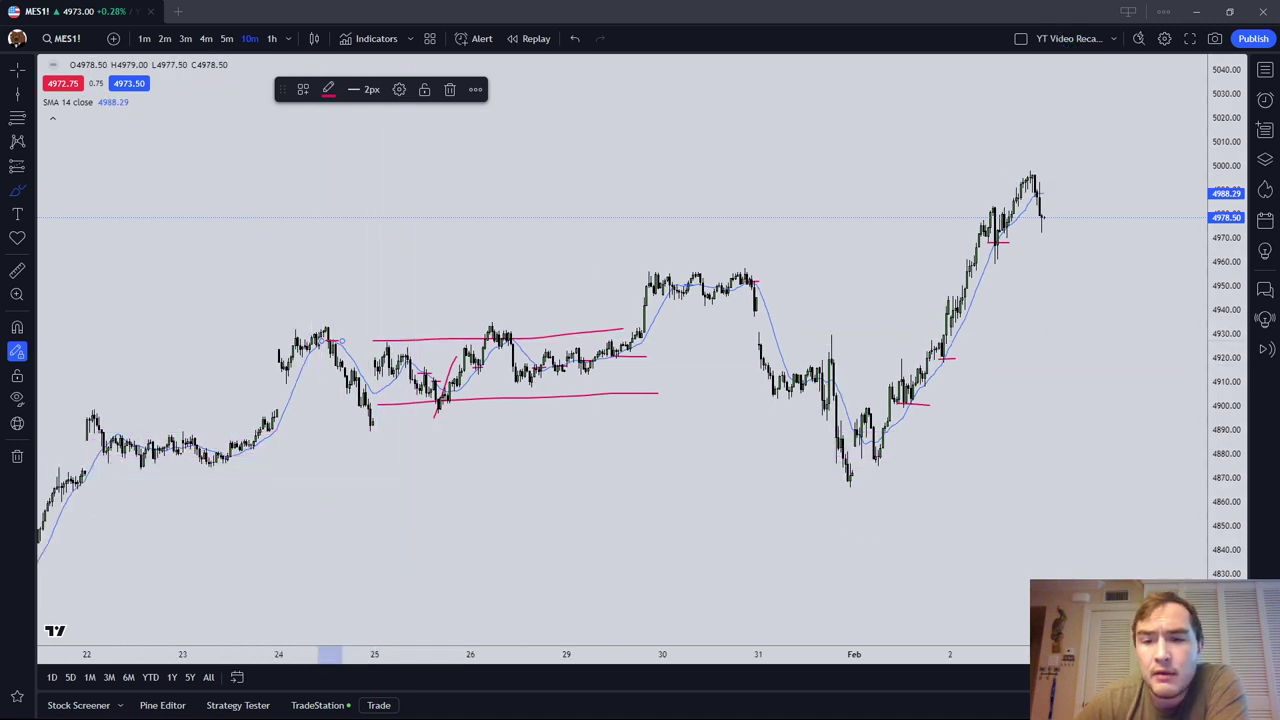
{"action": "left_click", "coordinate": [669, 547]}
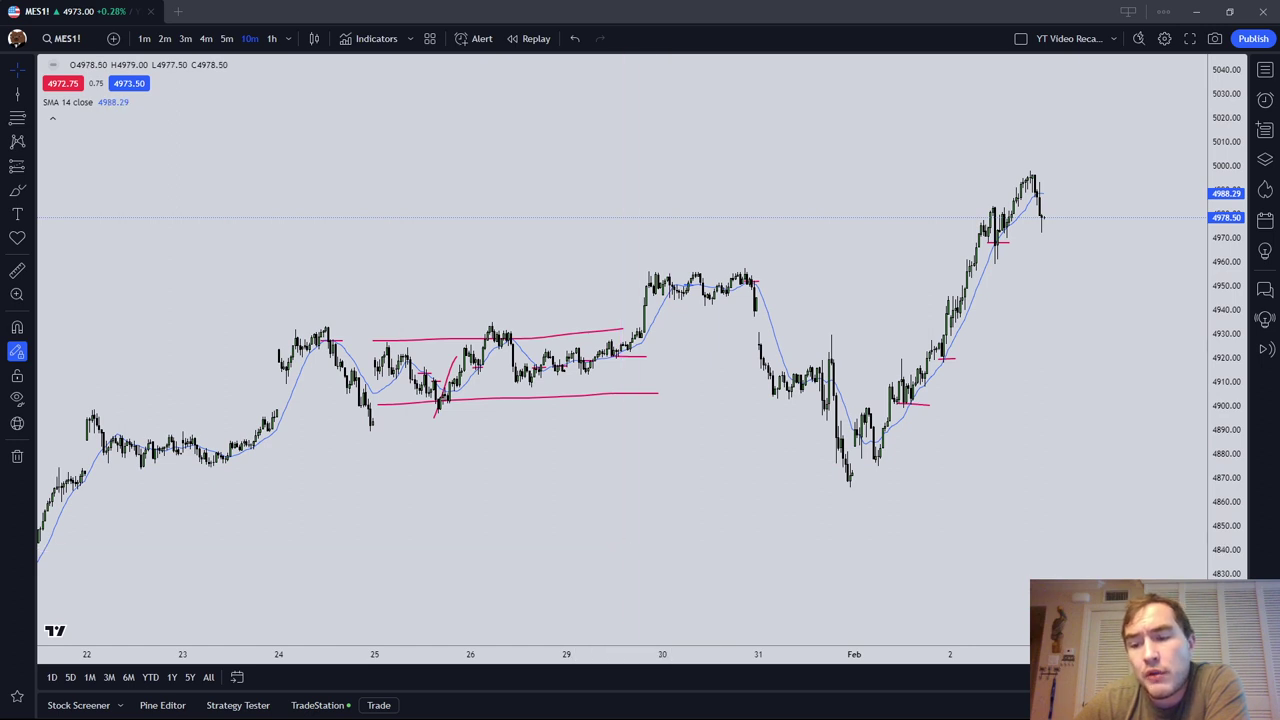
Remove all drawings from the chart and bring the January 31 to February 2 prices into view
{"action": "scroll", "coordinate": [1109, 500], "scroll_direction": "up", "scroll_amount": 3}
{"action": "right_click", "coordinate": [863, 537]}
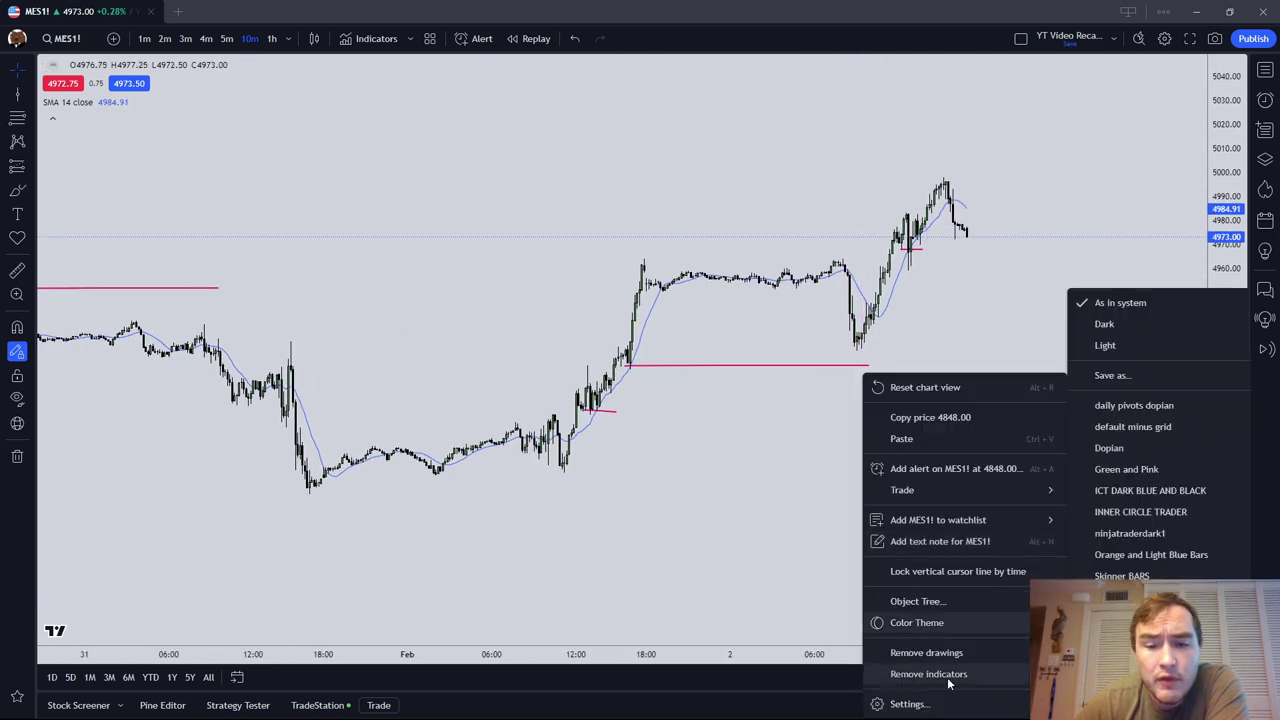
{"action": "left_click", "coordinate": [926, 652]}
{"action": "left_click_drag", "start_coordinate": [689, 549], "coordinate": [835, 533]}
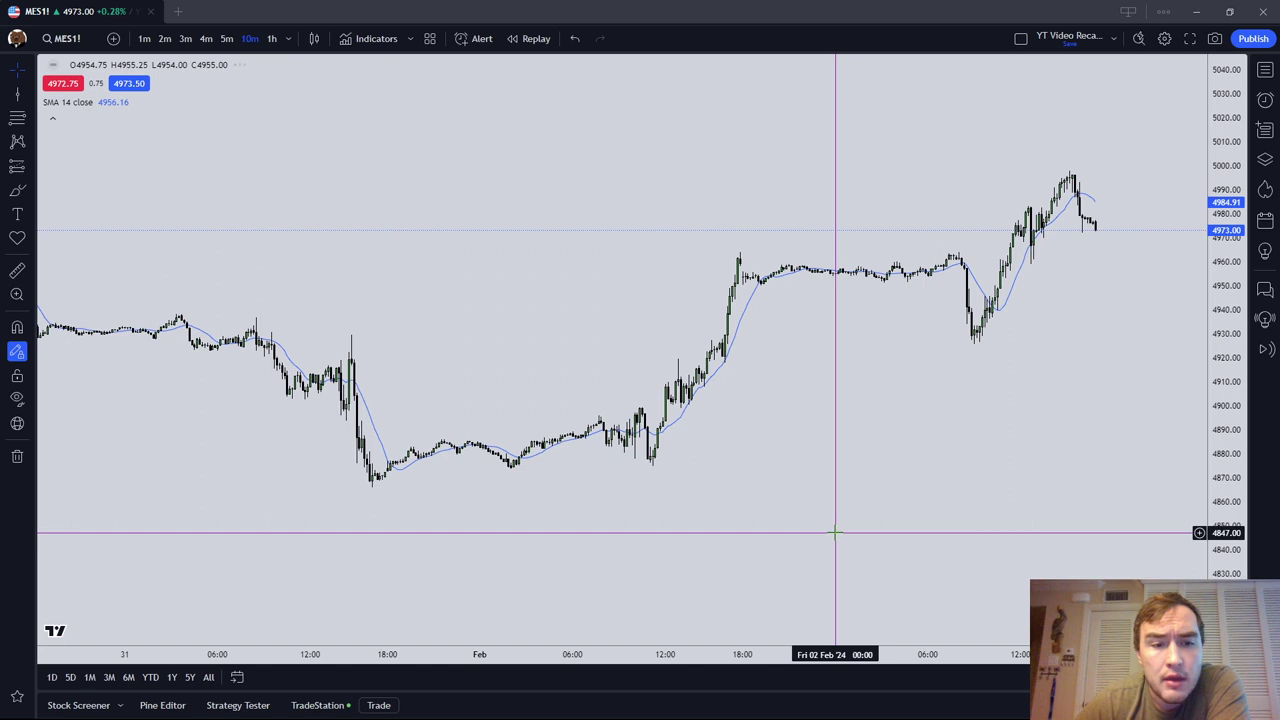
Brush short pink horizontal marks along the flat SMA around midnight and during the morning of February 1
{"action": "left_click", "coordinate": [17, 189]}
{"action": "left_click_drag", "start_coordinate": [450, 447], "coordinate": [508, 445]}
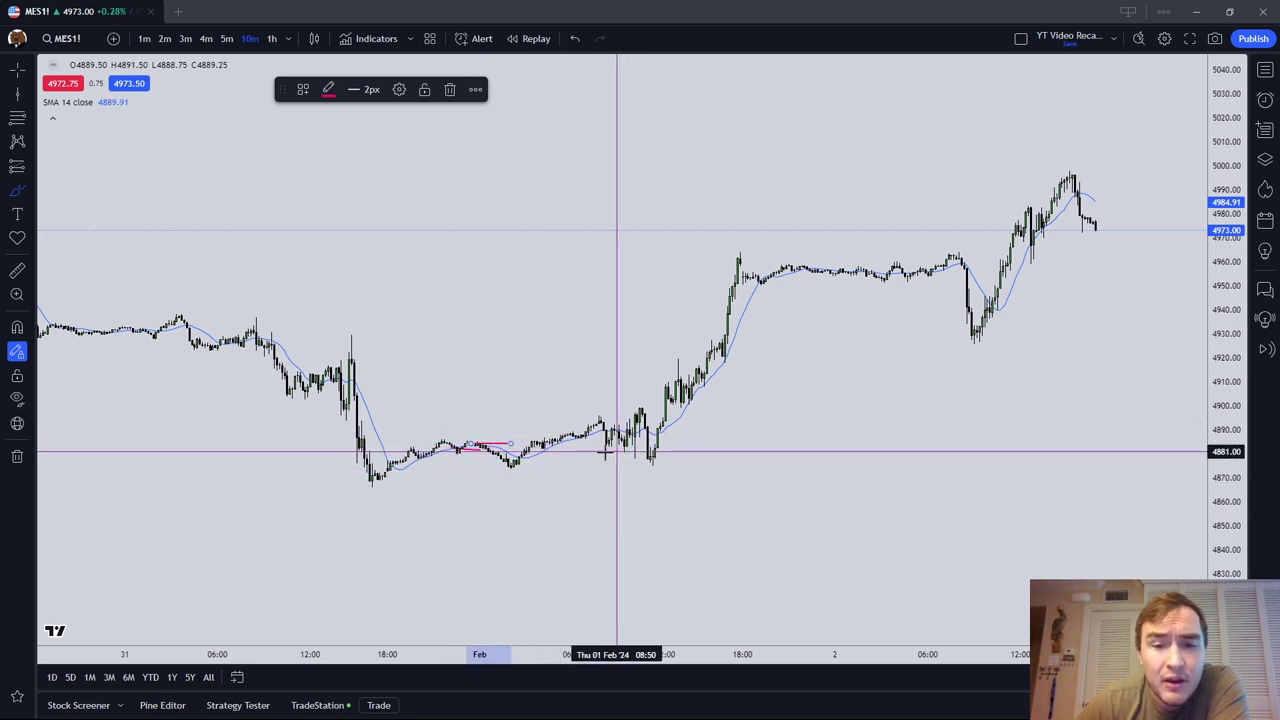
{"action": "left_click_drag", "start_coordinate": [596, 433], "coordinate": [655, 434]}
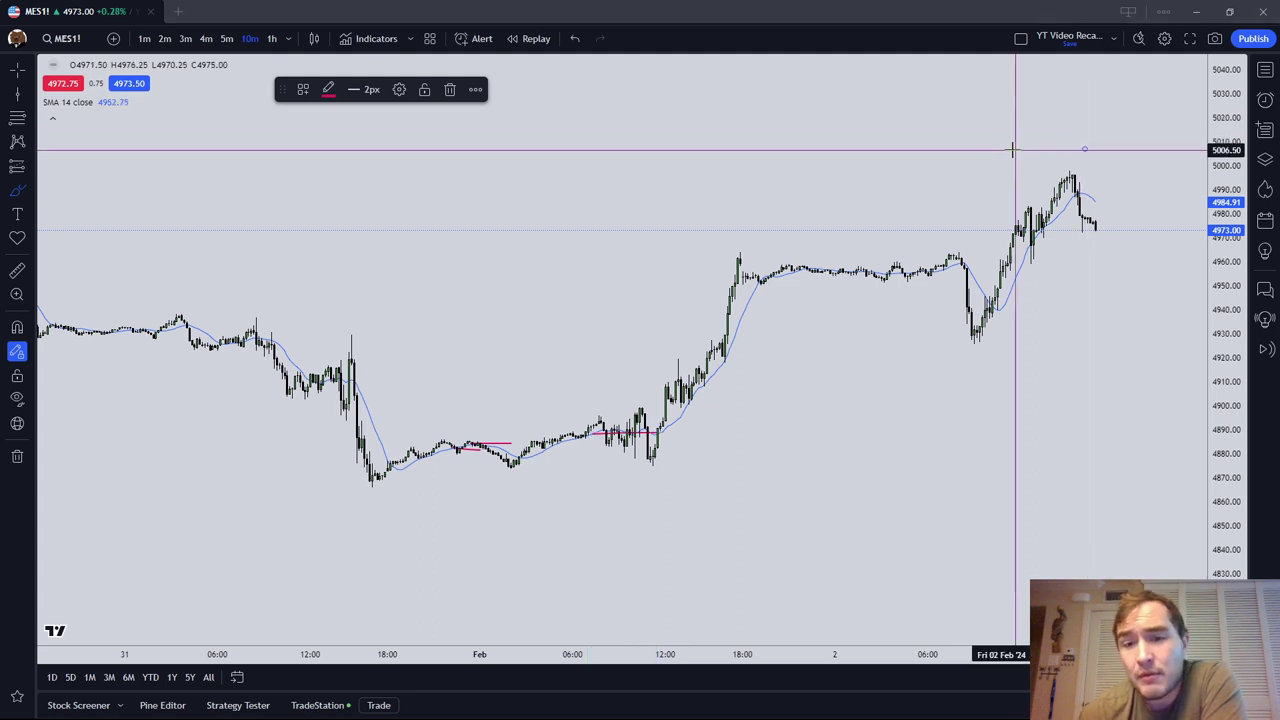
Clear the February 1 brush marks from the chart, keeping the SMA 14 indicator
{"action": "right_click", "coordinate": [1006, 530]}
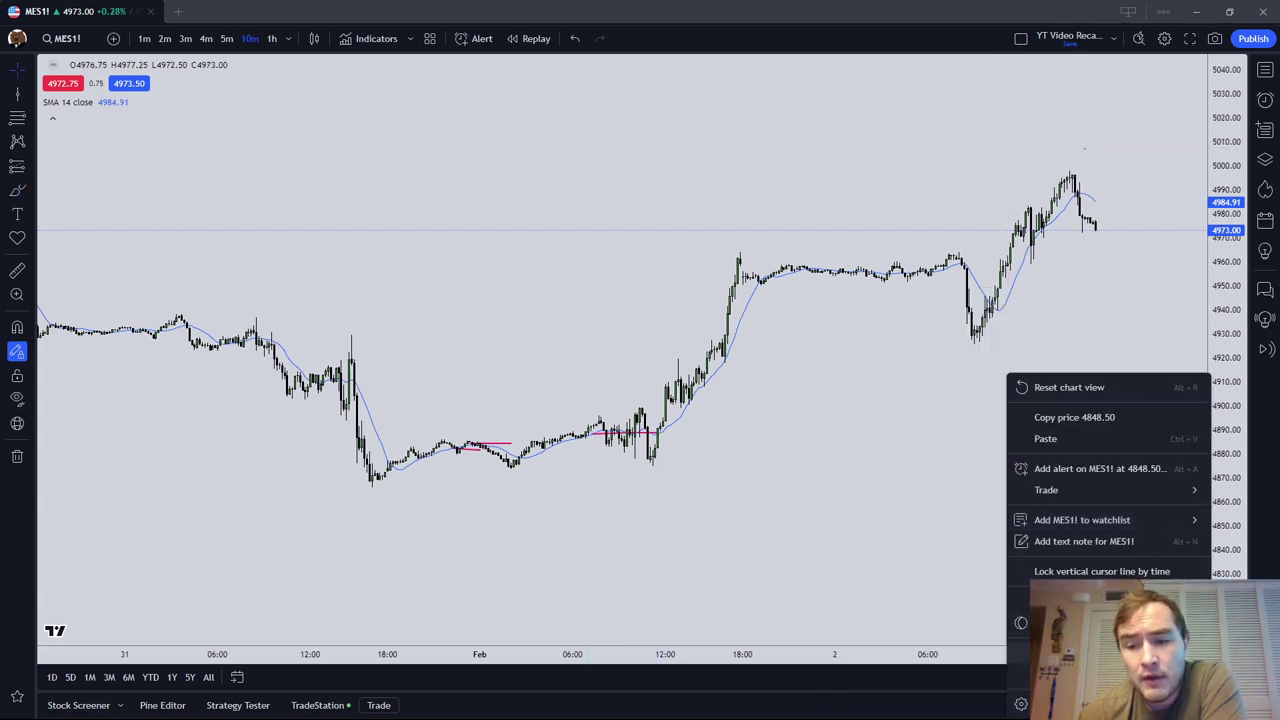
{"action": "left_click", "coordinate": [1060, 383]}
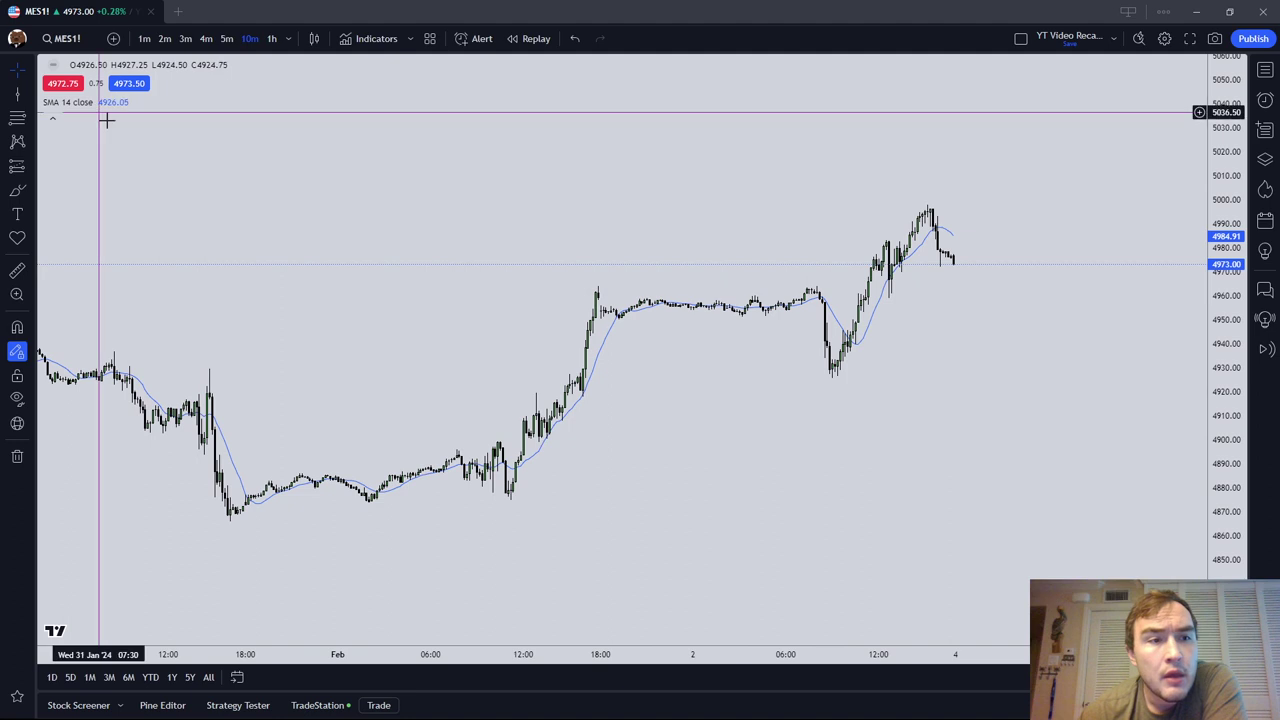
{"action": "scroll", "coordinate": [849, 491], "scroll_direction": "down", "scroll_amount": 5}
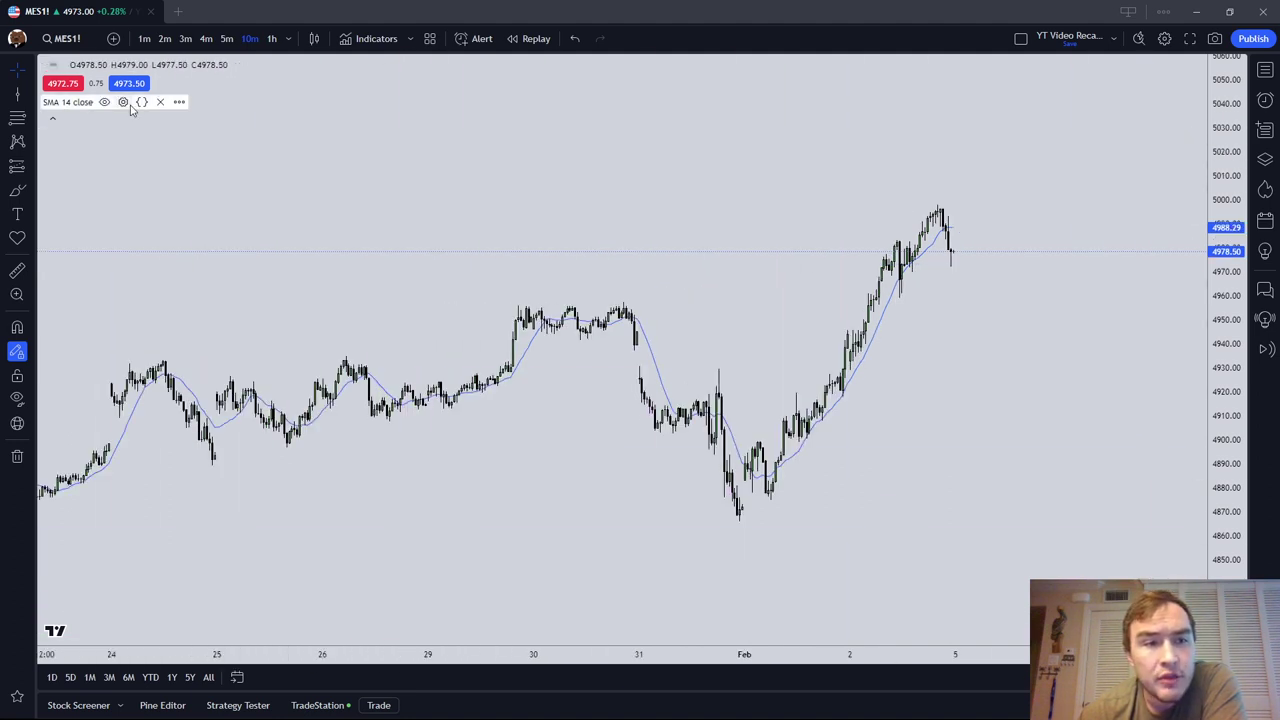
Search the indicators for "sma" and add a second Moving Average Simple to the chart
{"action": "left_click", "coordinate": [370, 40]}
{"action": "type", "text": "sm"}
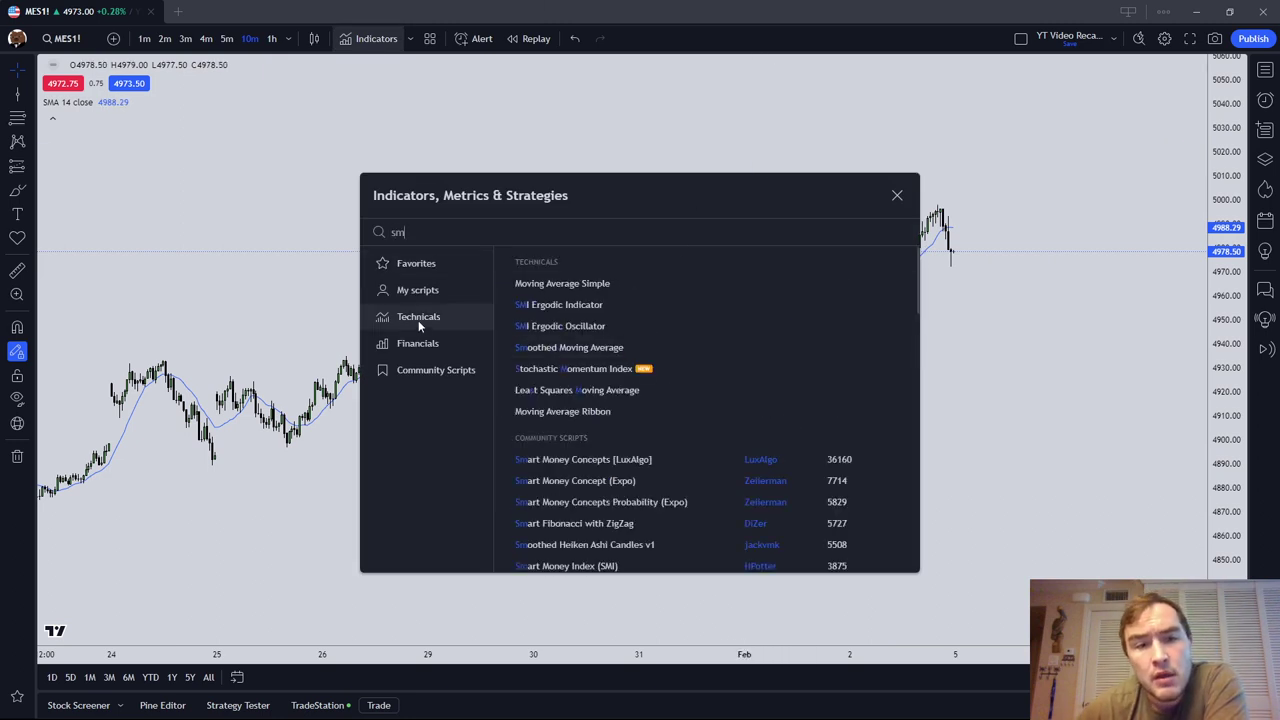
{"action": "type", "text": "a"}
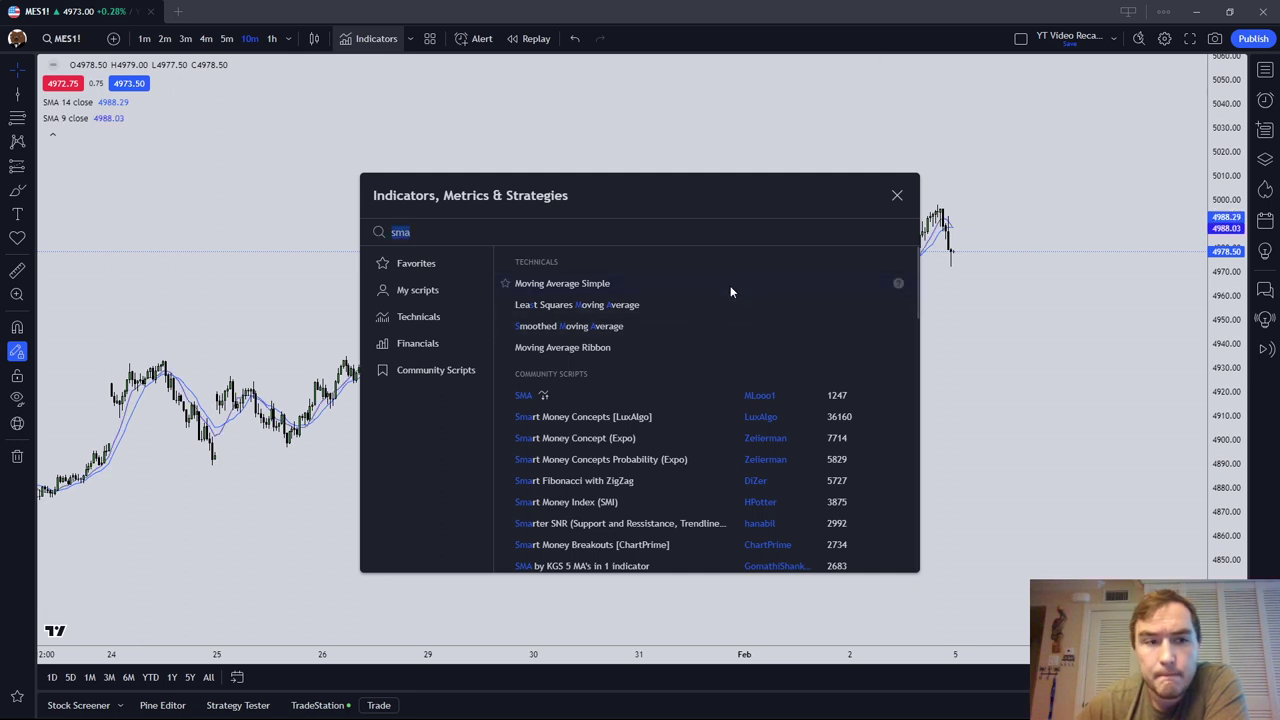
{"action": "left_click", "coordinate": [125, 120]}
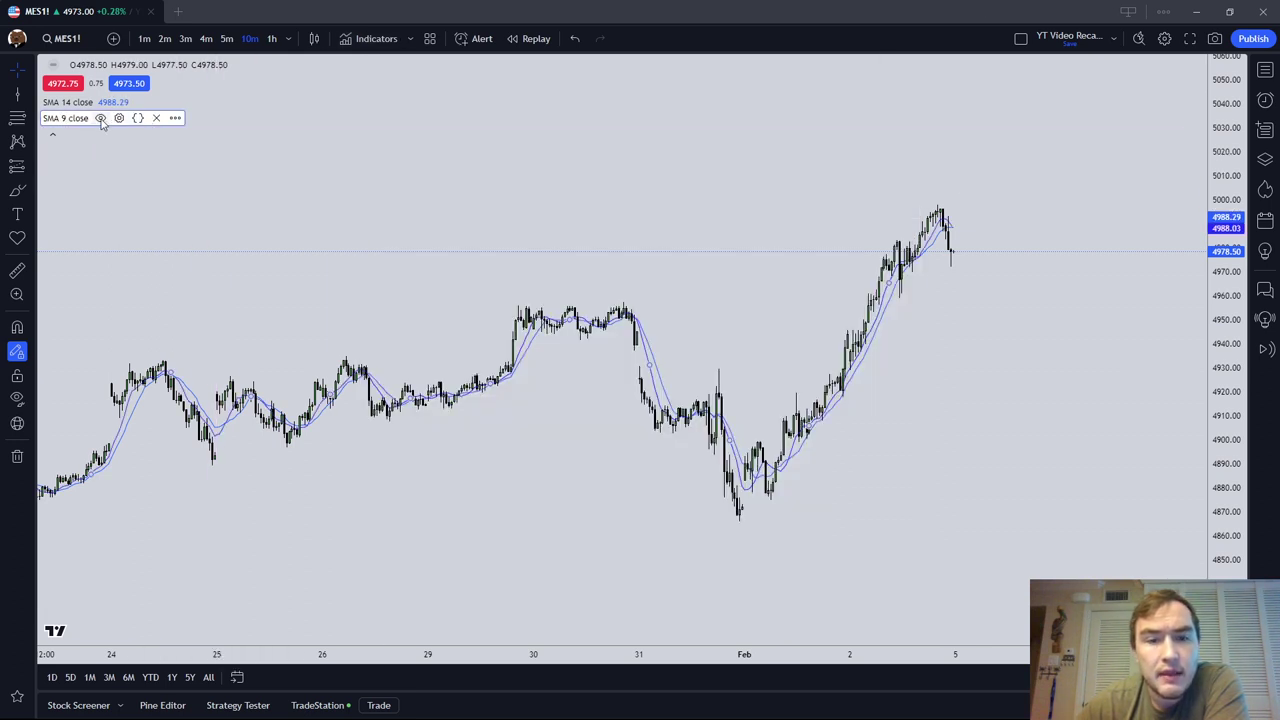
Change the SMA 9 line color to teal green in its style settings
{"action": "left_click", "coordinate": [119, 118]}
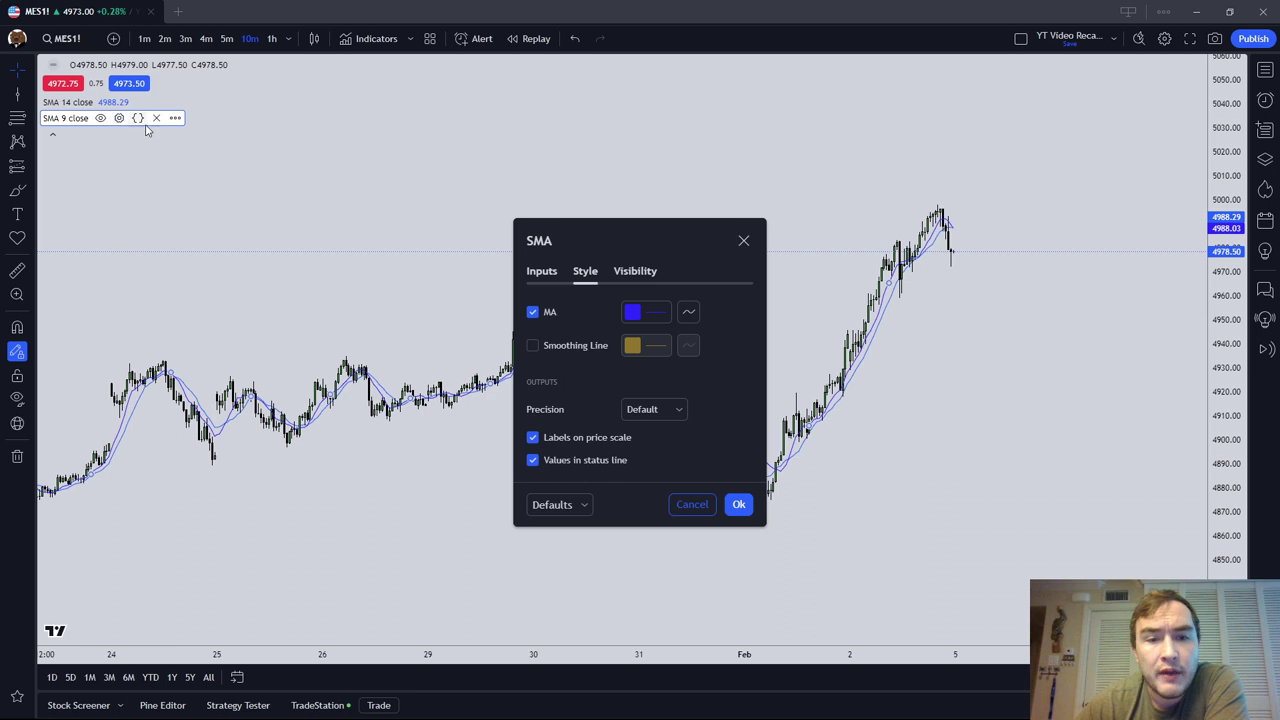
{"action": "left_click", "coordinate": [645, 312]}
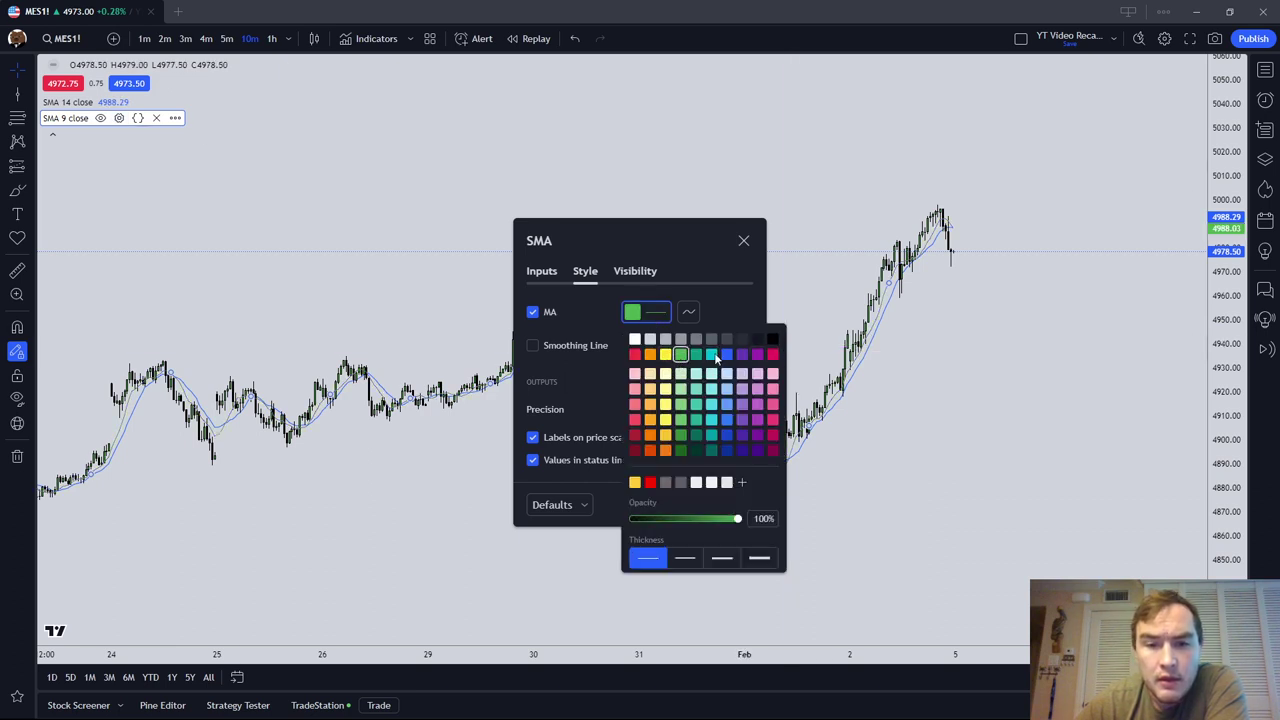
{"action": "left_click", "coordinate": [756, 297]}
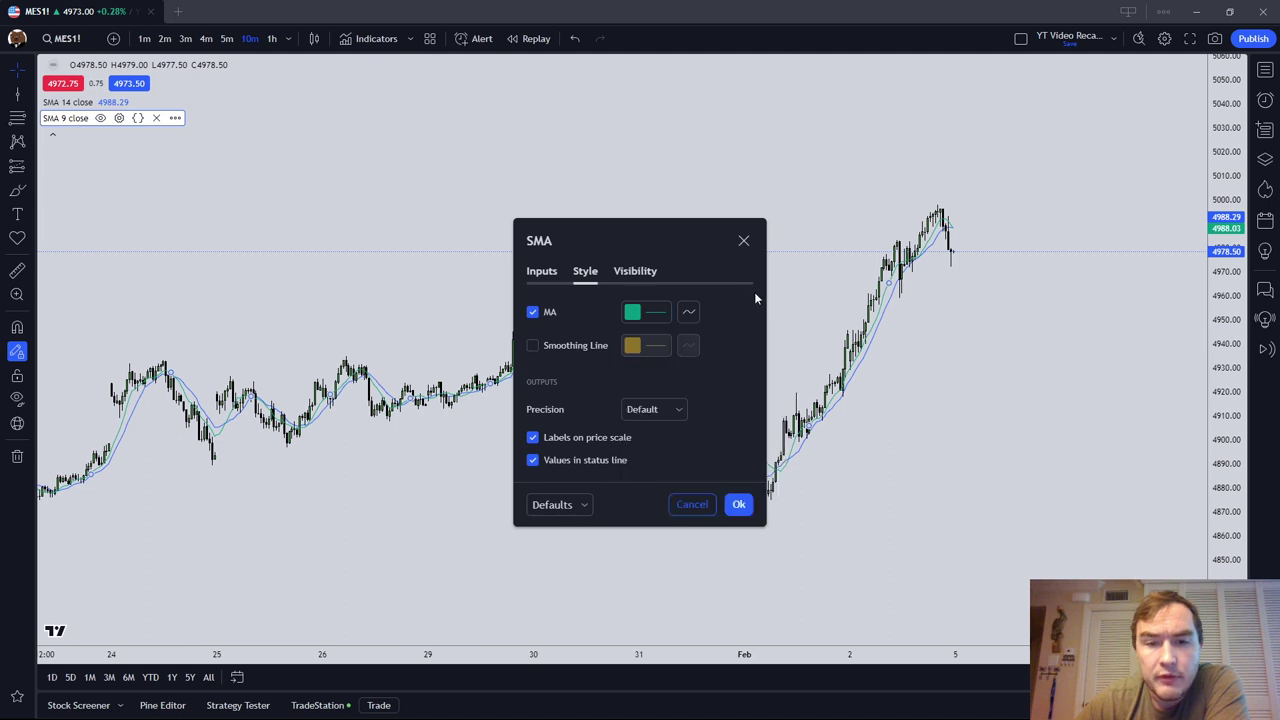
{"action": "left_click", "coordinate": [740, 506]}
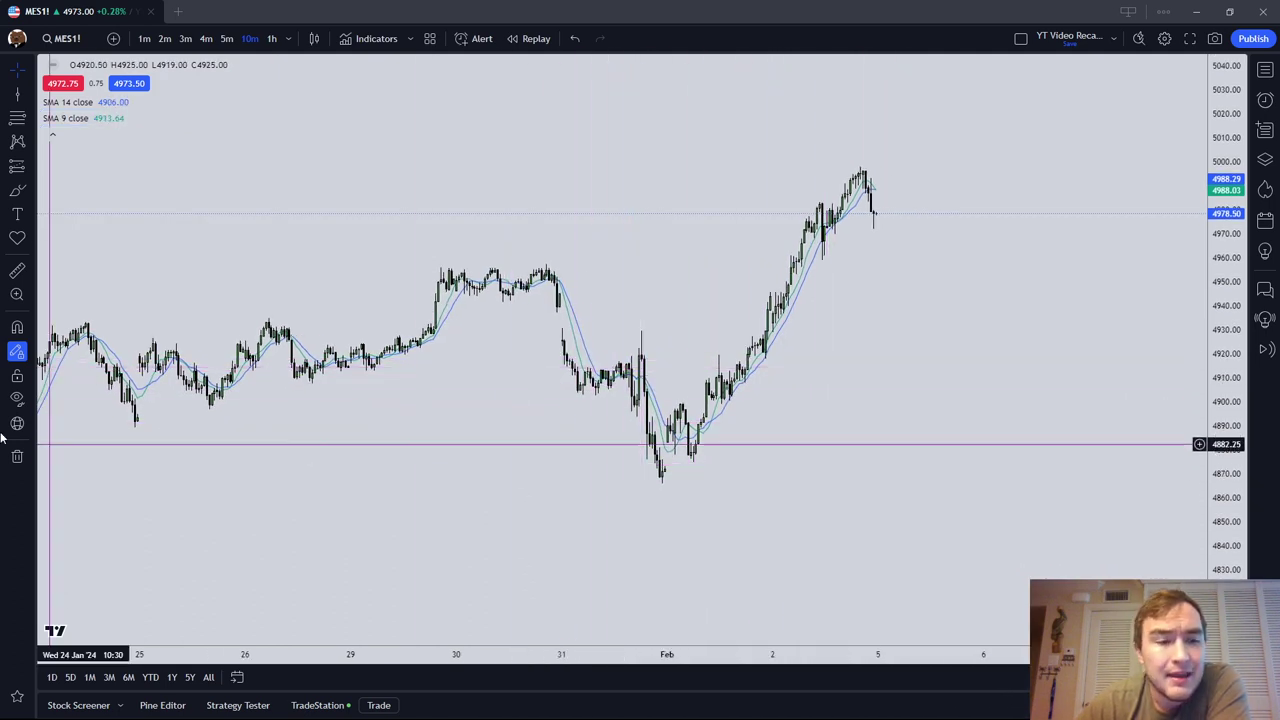
Brush a circle around the averages just before the January 29 breakout and outline the sideways range of February 1–2
{"action": "scroll", "coordinate": [392, 320], "scroll_direction": "down", "scroll_amount": 1}
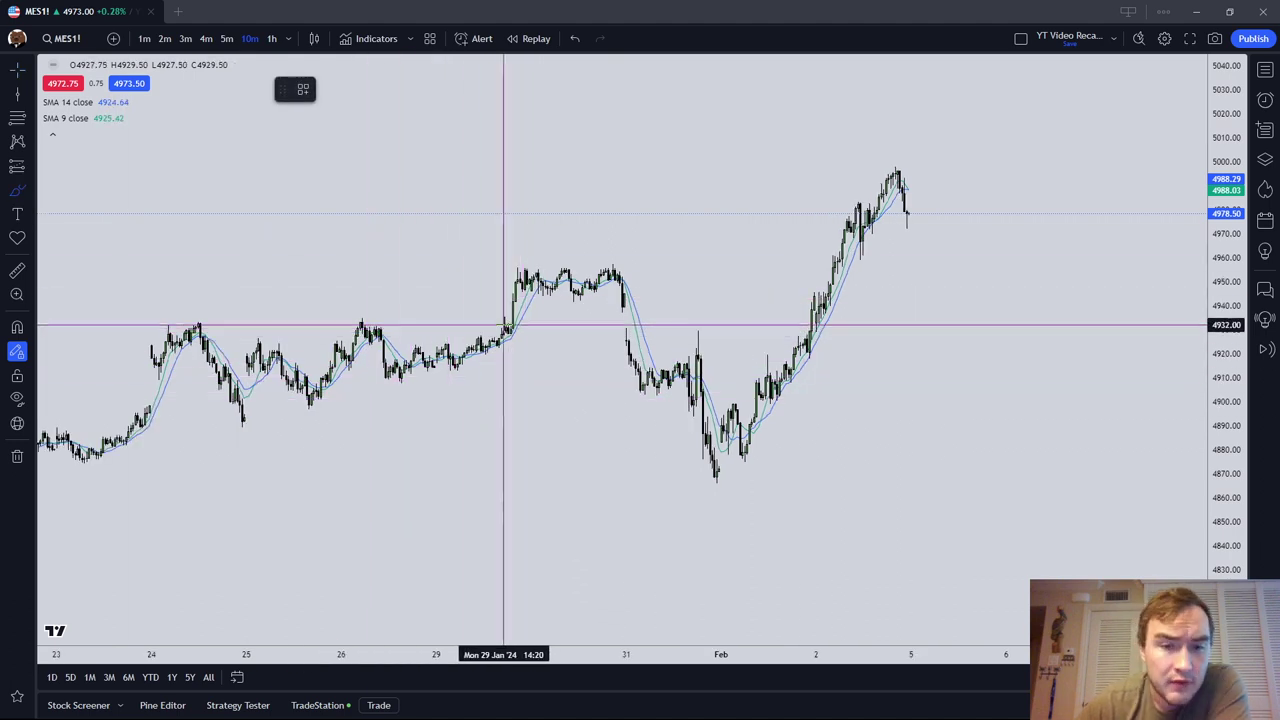
{"action": "mouse_move", "coordinate": [499, 343]}
{"action": "left_mouse_down"}
{"action": "mouse_move", "coordinate": [480, 343]}
{"action": "mouse_move", "coordinate": [508, 337]}
{"action": "left_mouse_up"}
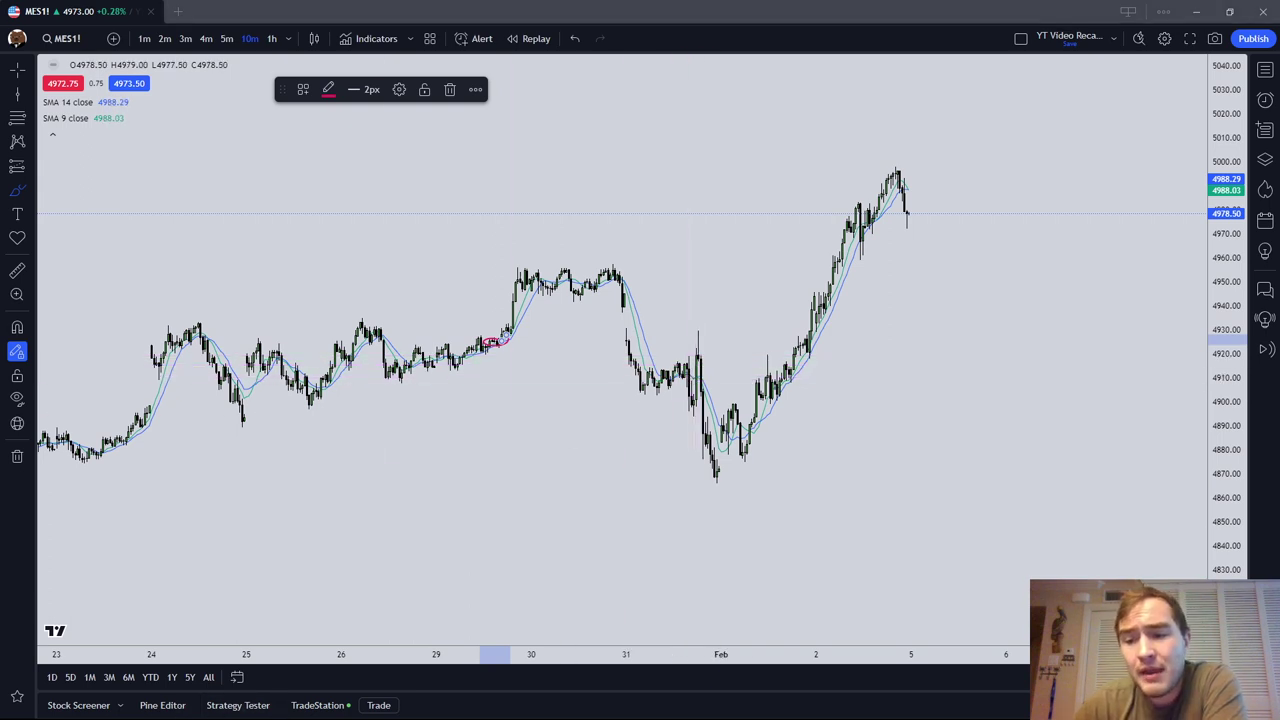
{"action": "scroll", "coordinate": [940, 531], "scroll_direction": "up", "scroll_amount": 6}
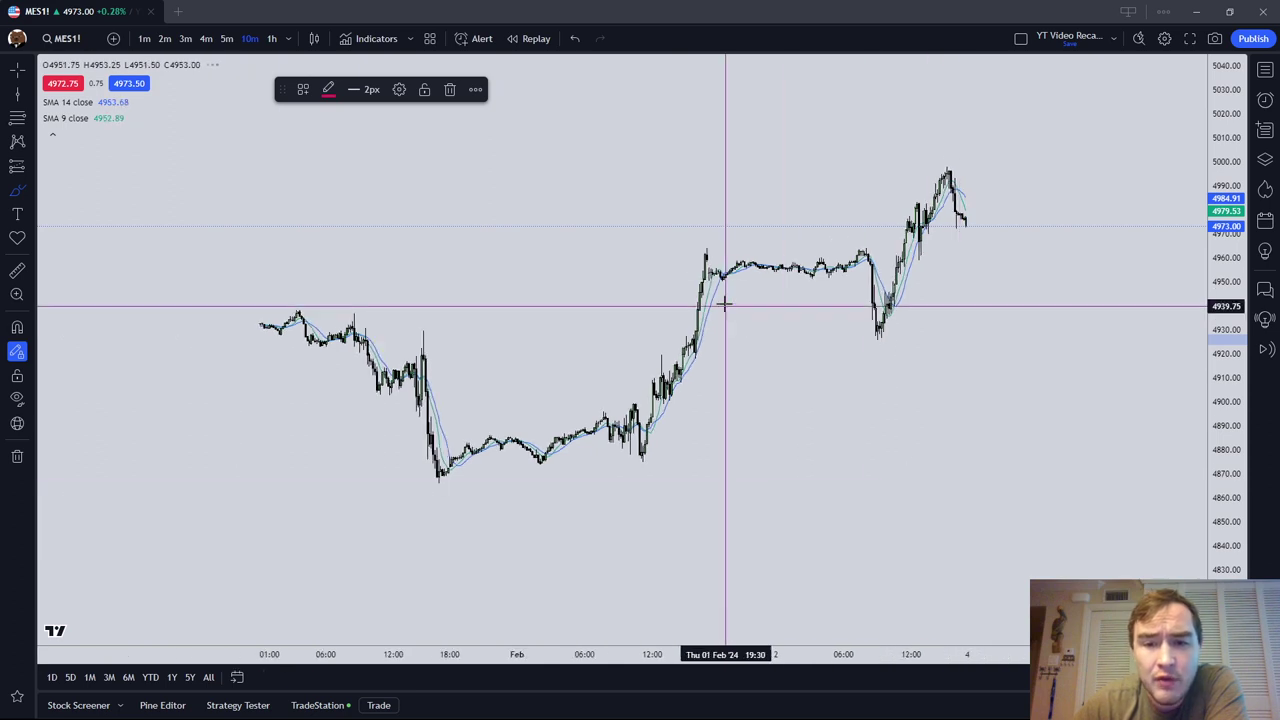
{"action": "mouse_move", "coordinate": [711, 257]}
{"action": "left_mouse_down"}
{"action": "mouse_move", "coordinate": [857, 257]}
{"action": "mouse_move", "coordinate": [878, 276]}
{"action": "left_mouse_up"}
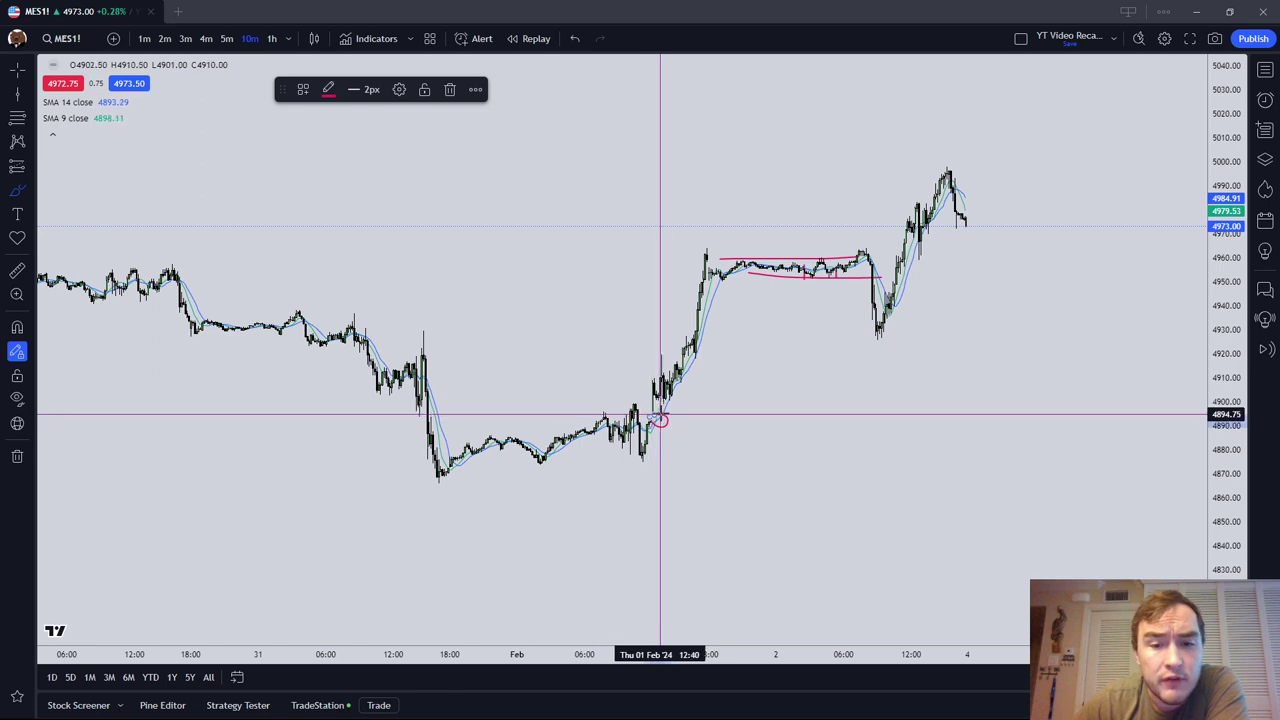
Brush a small mark at the February 1 midday pullback and two horizontal lines along the preceding overnight and morning price action
{"action": "left_click_drag", "start_coordinate": [660, 389], "coordinate": [660, 400]}
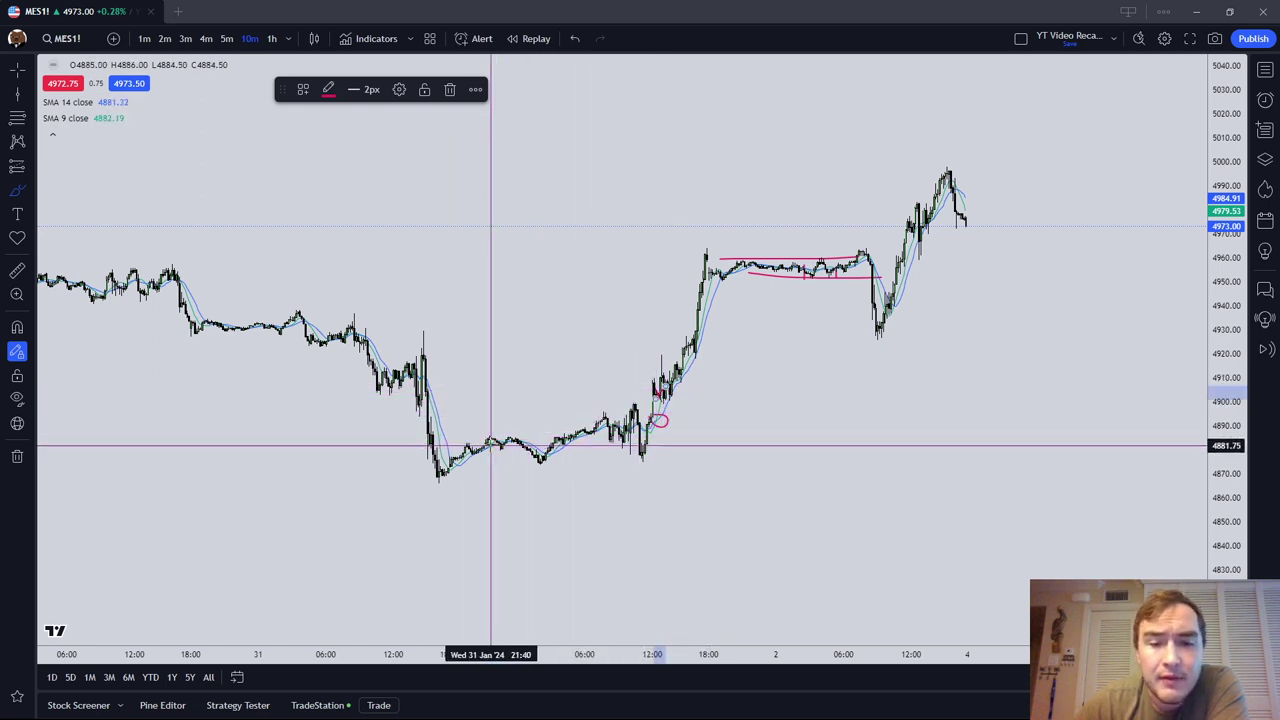
{"action": "left_click_drag", "start_coordinate": [482, 439], "coordinate": [640, 427]}
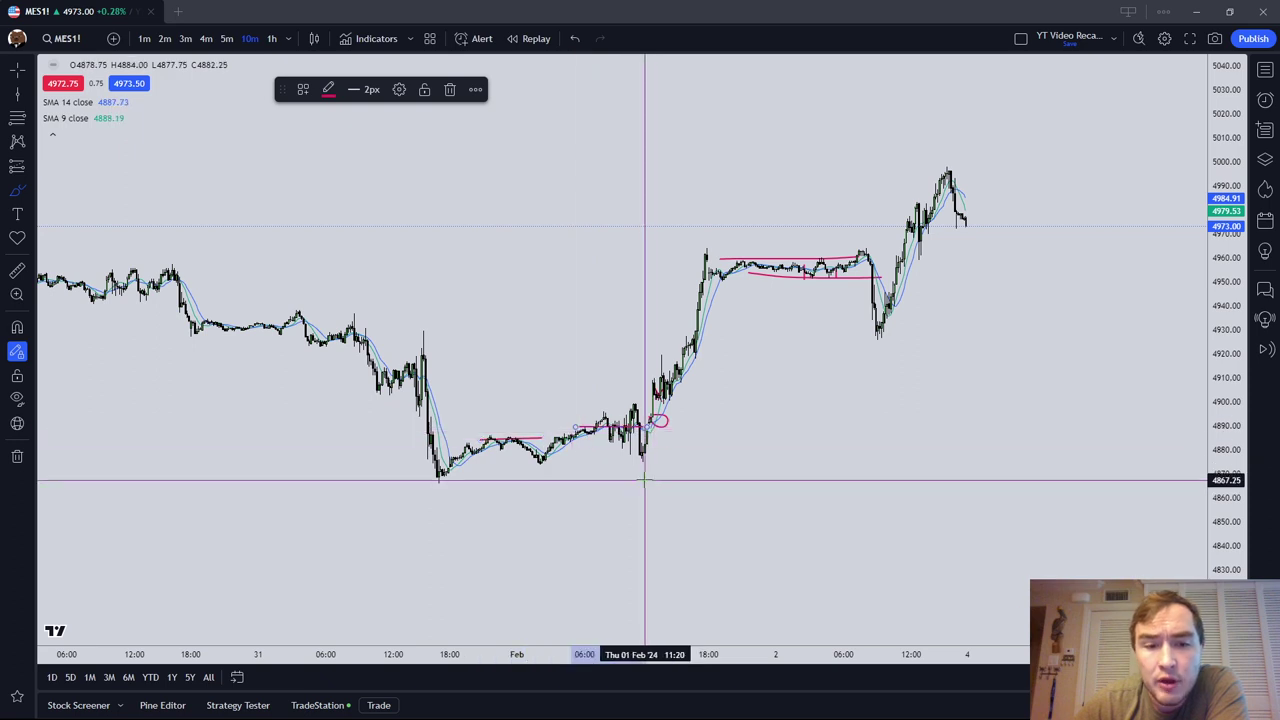
{"action": "scroll", "coordinate": [510, 385], "scroll_direction": "down", "scroll_amount": 1}
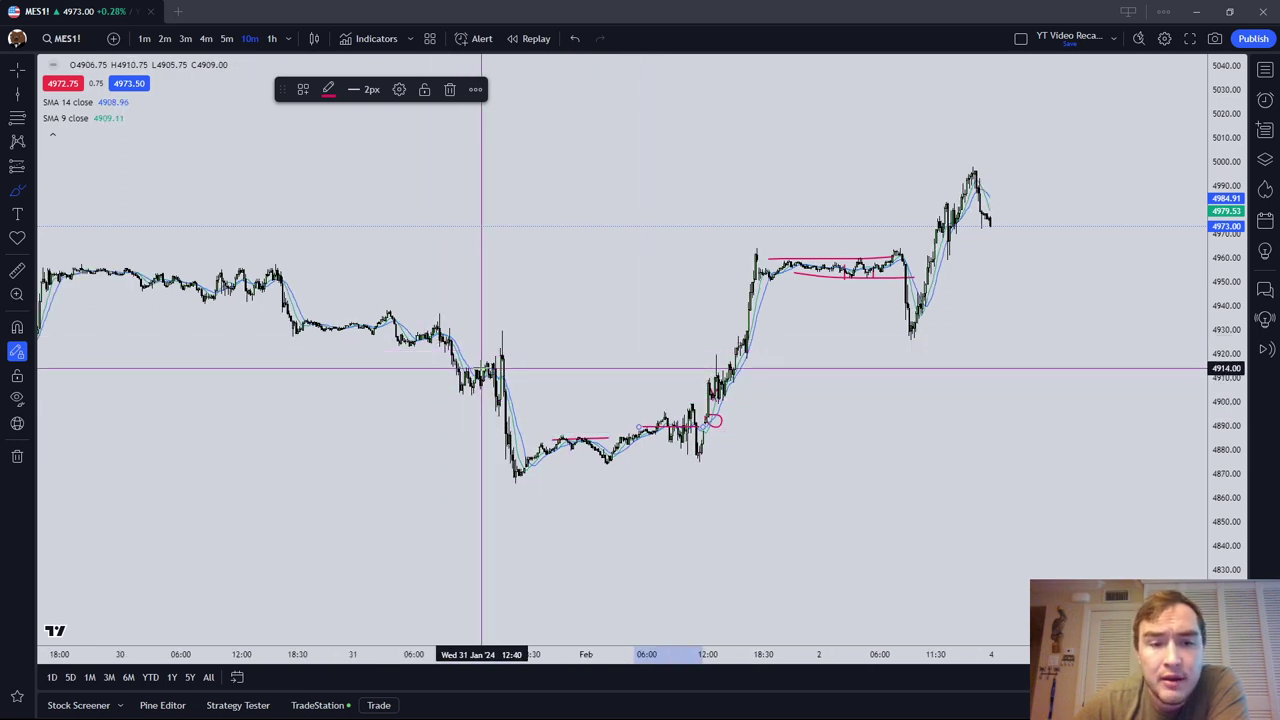
{"action": "scroll", "coordinate": [371, 423], "scroll_direction": "down", "scroll_amount": 1}
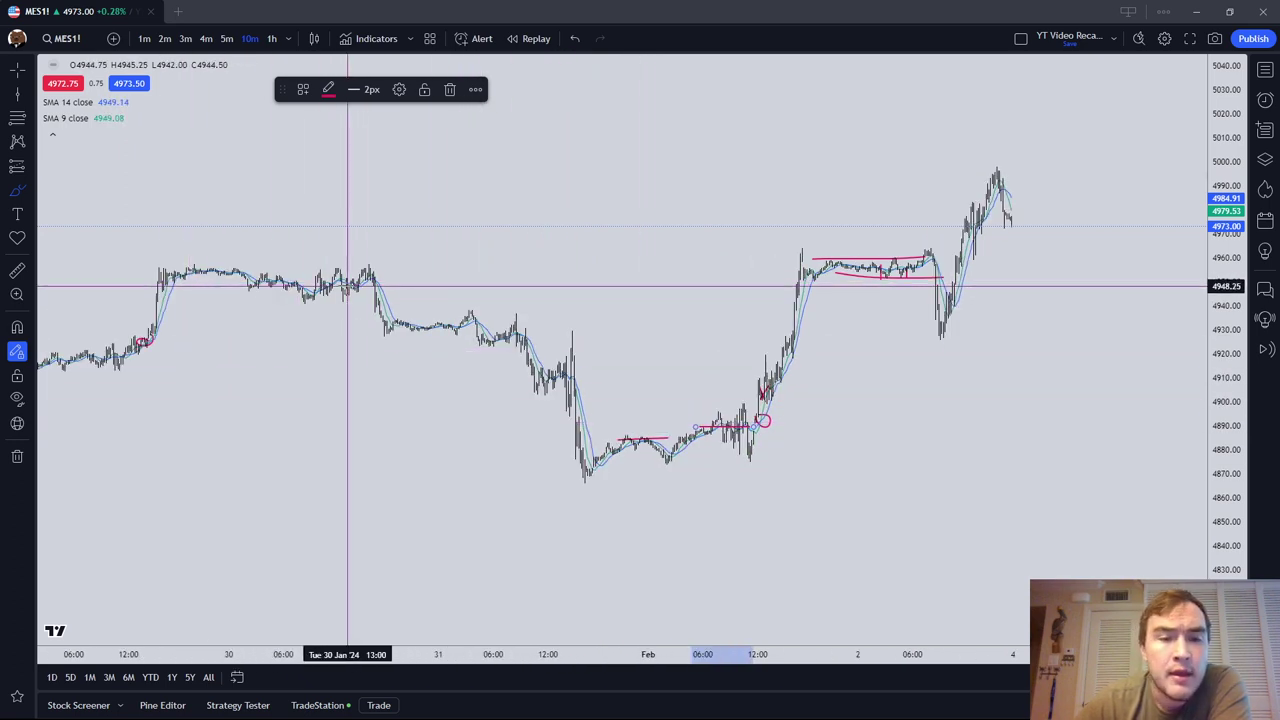
{"action": "key", "text": "Escape"}
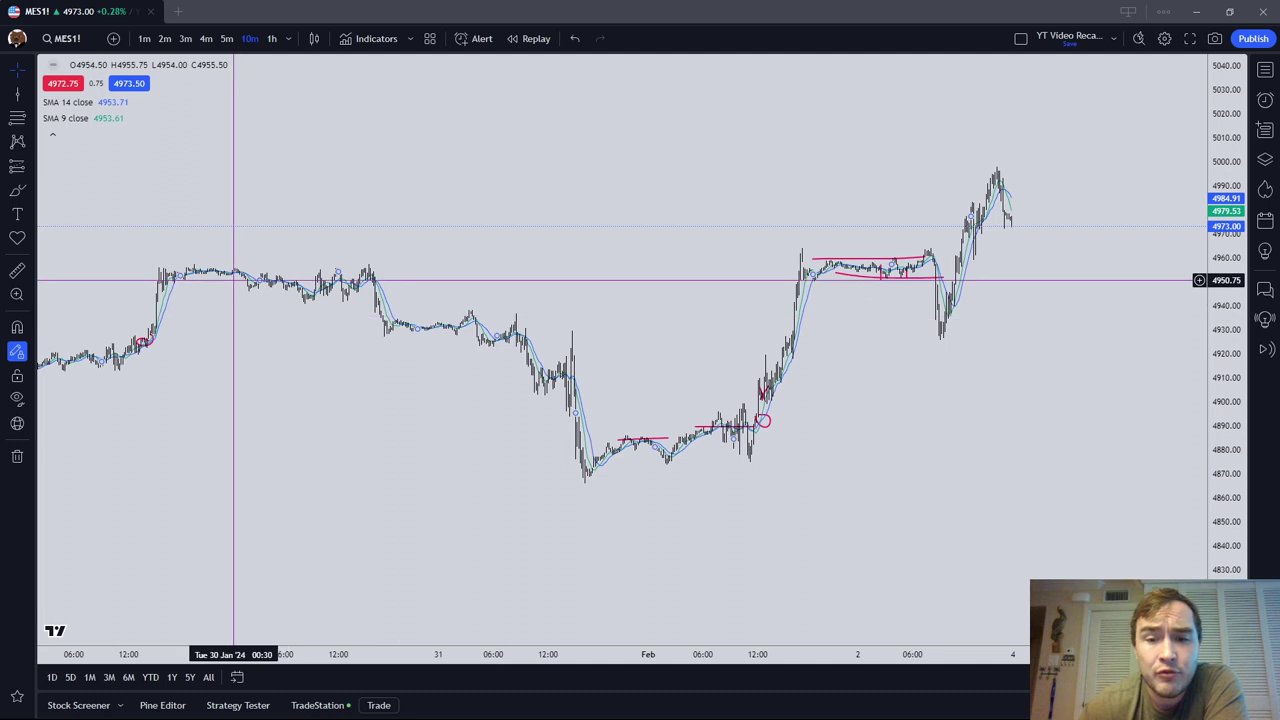
Remove all drawings from the chart while keeping the SMA 14 and SMA 9 indicators
{"action": "right_click", "coordinate": [471, 243]}
{"action": "left_click", "coordinate": [534, 523]}
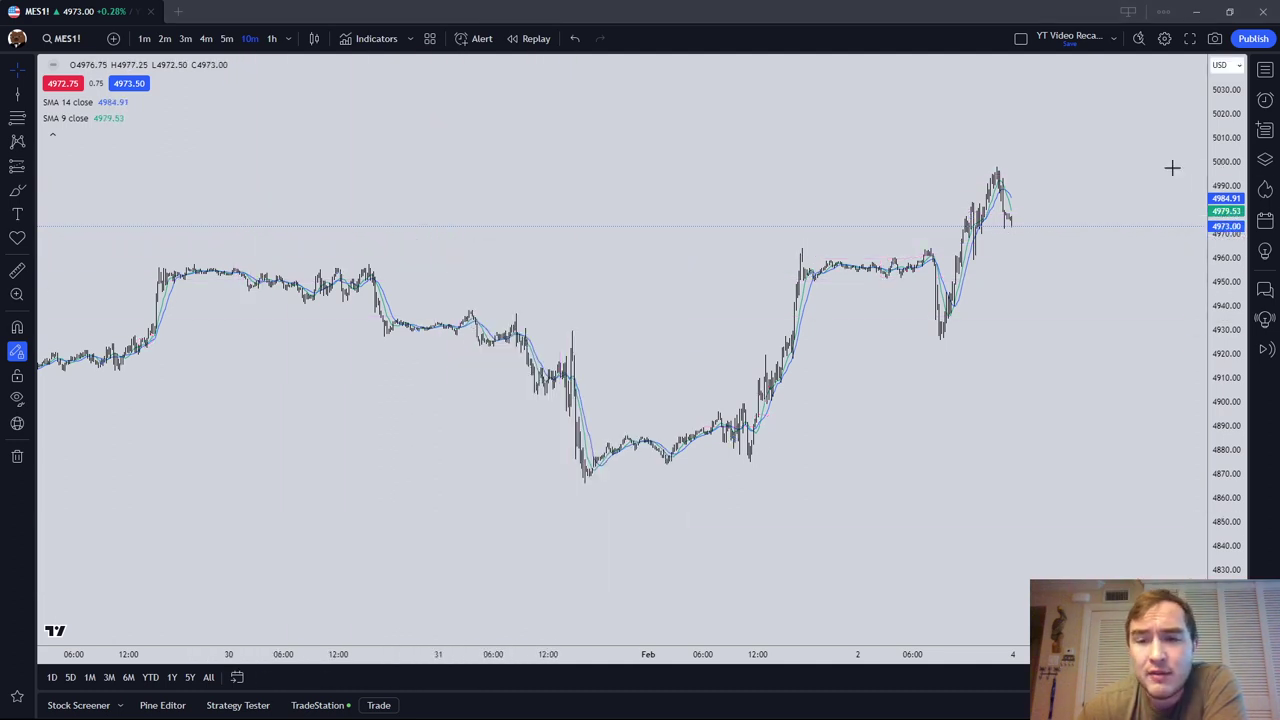
Fit the price scale around January 24–29 and brush two nearly horizontal pink lines through the overnight consolidation of January 25
{"action": "left_click_drag", "start_coordinate": [629, 263], "coordinate": [1025, 410]}
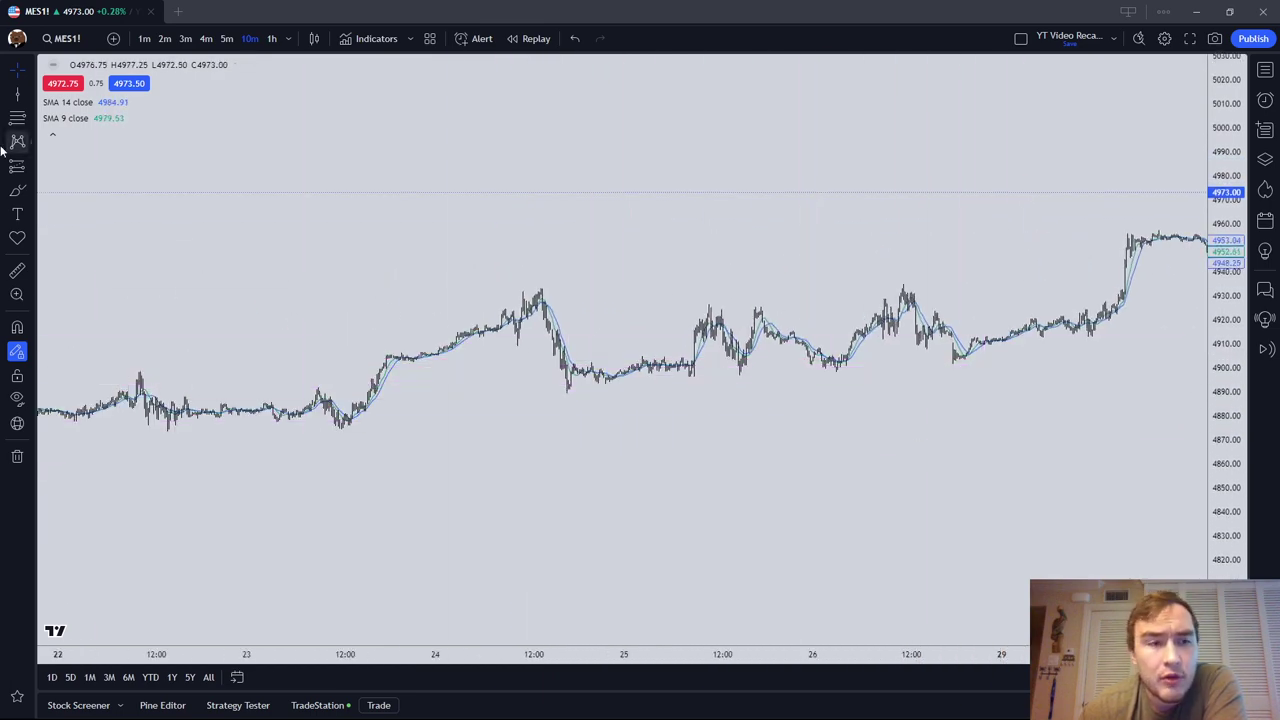
{"action": "double_click", "coordinate": [1231, 307]}
{"action": "scroll", "coordinate": [954, 209], "scroll_direction": "up", "scroll_amount": 3}
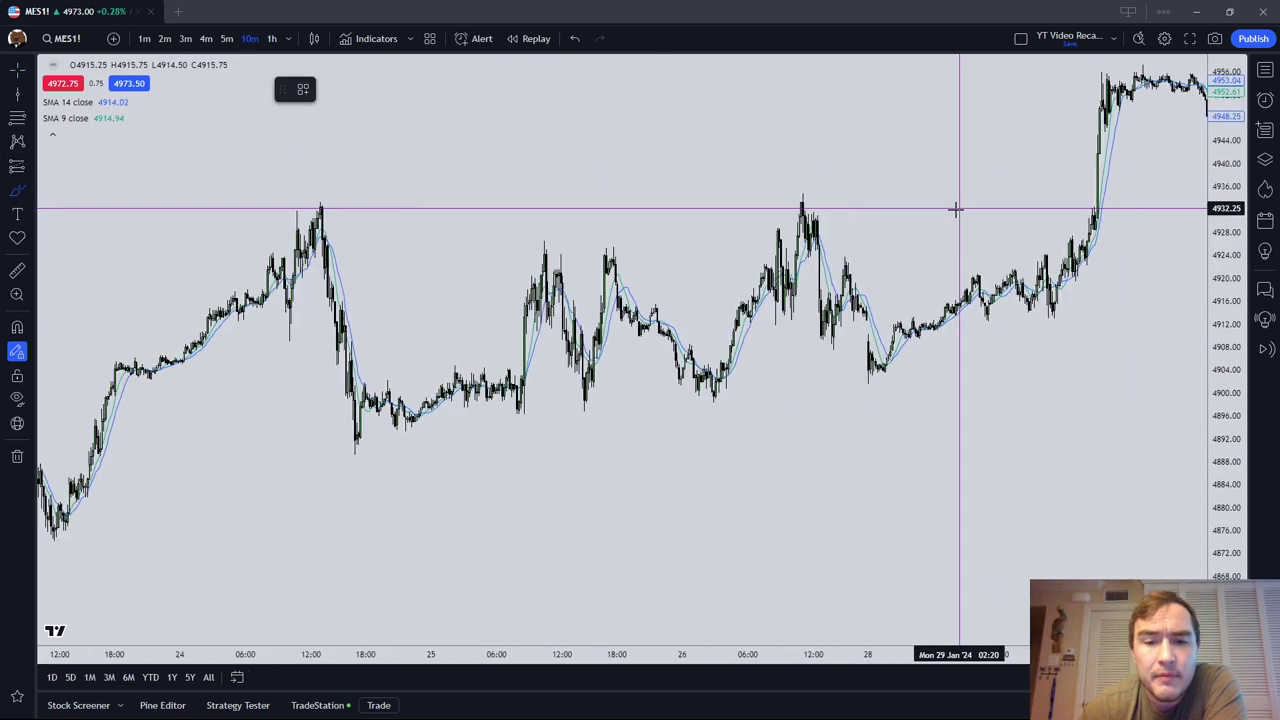
{"action": "left_click_drag", "start_coordinate": [455, 391], "coordinate": [322, 401]}
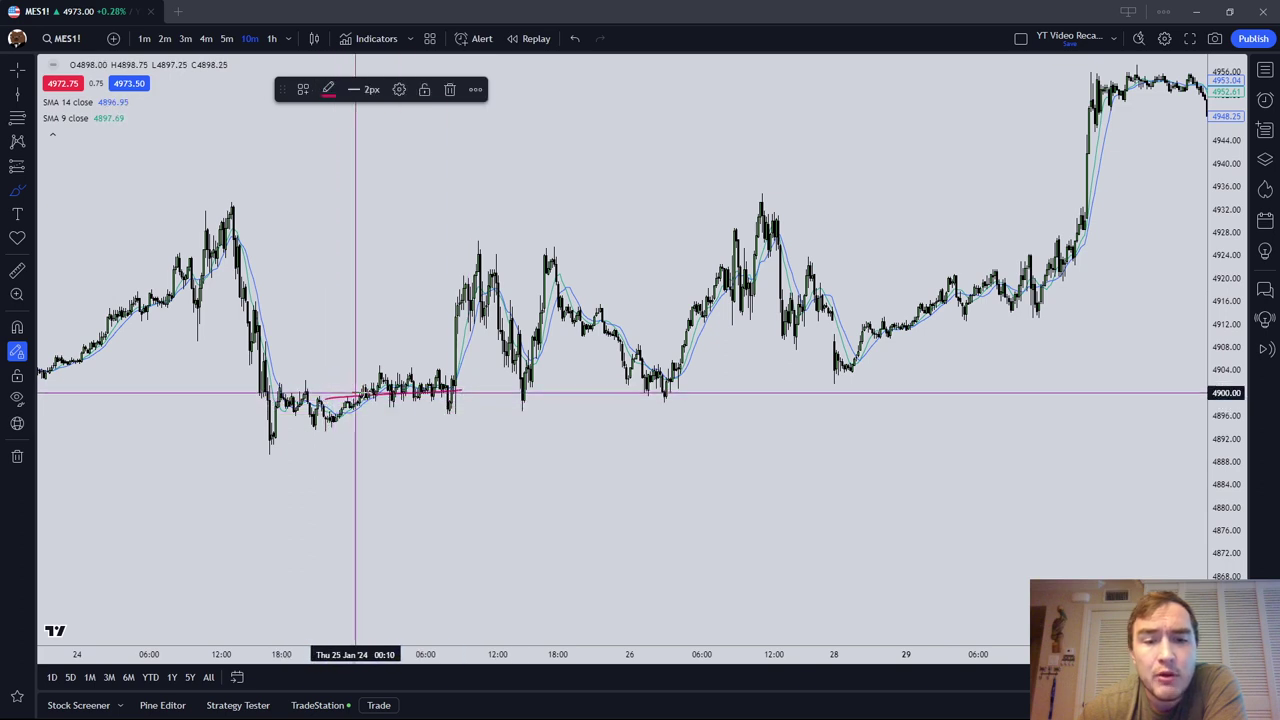
{"action": "scroll", "coordinate": [460, 260], "scroll_direction": "up", "scroll_amount": 1}
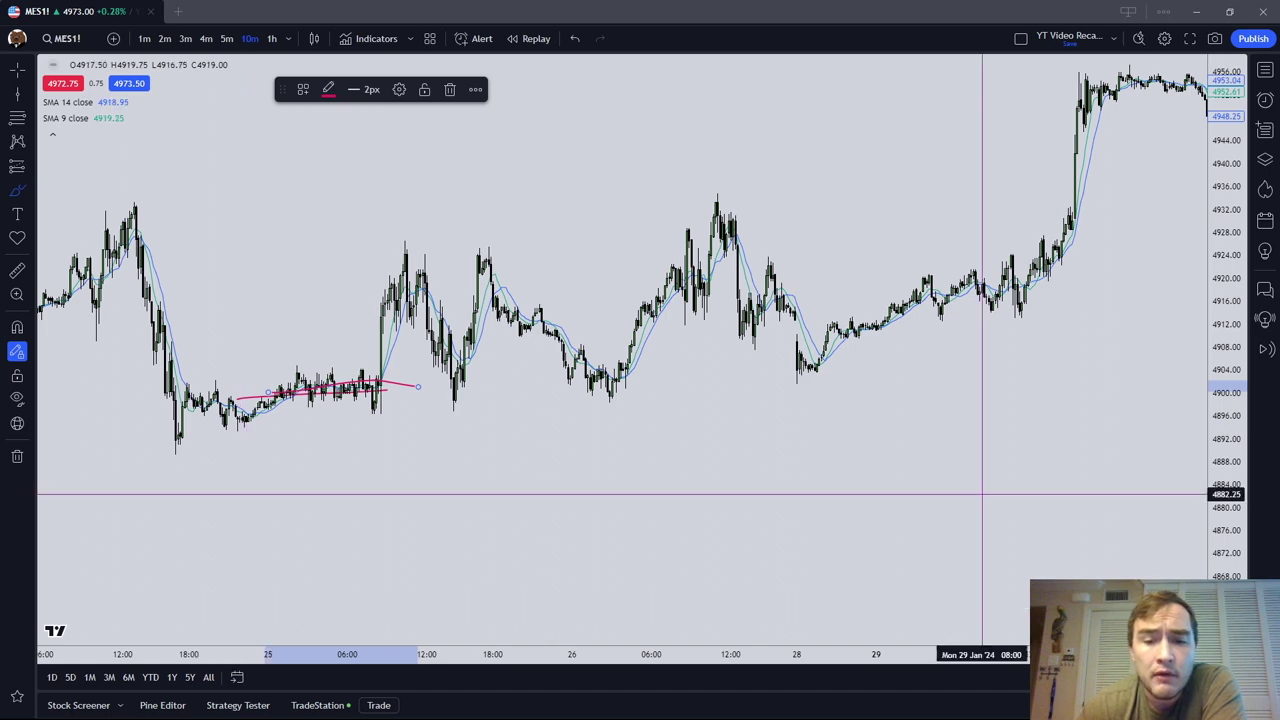
Remove the brush drawings and both the SMA 14 and SMA 9 indicators from the chart
{"action": "right_click", "coordinate": [903, 457]}
{"action": "left_click", "coordinate": [953, 622]}
{"action": "left_click_drag", "start_coordinate": [953, 622], "coordinate": [409, 514]}
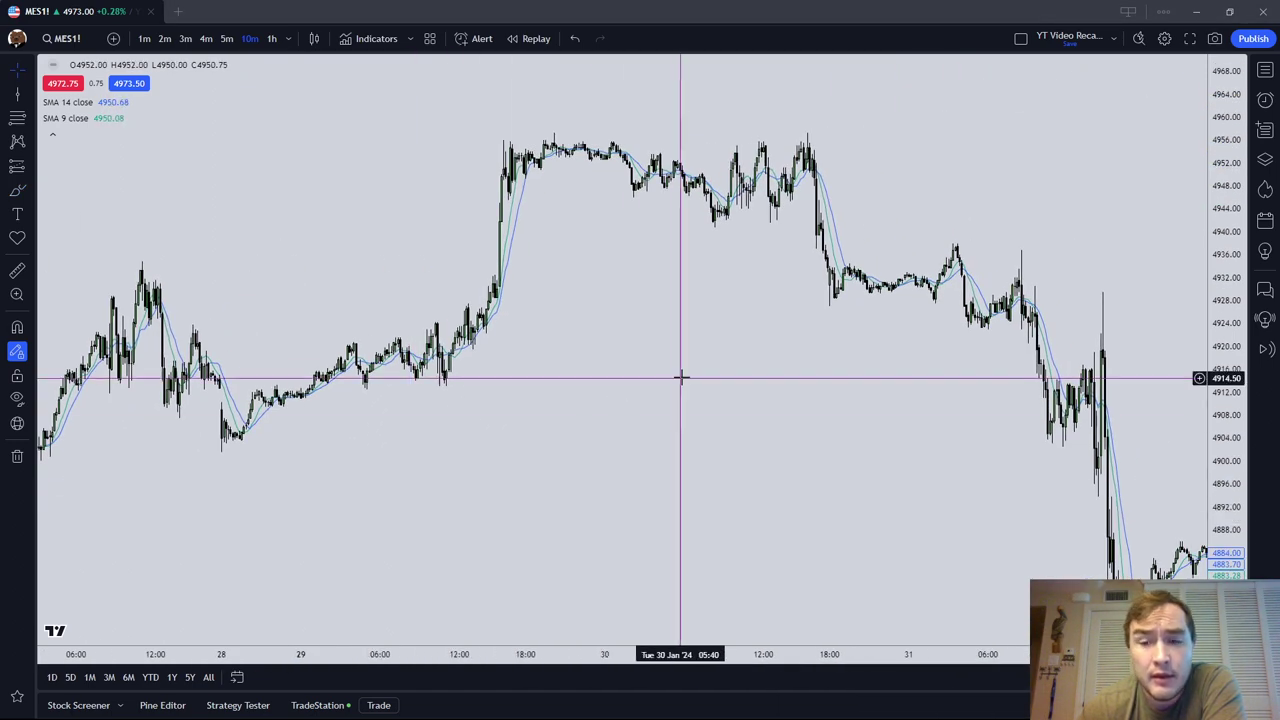
{"action": "left_click_drag", "start_coordinate": [680, 377], "coordinate": [286, 294]}
{"action": "left_click_drag", "start_coordinate": [853, 100], "coordinate": [420, 434]}
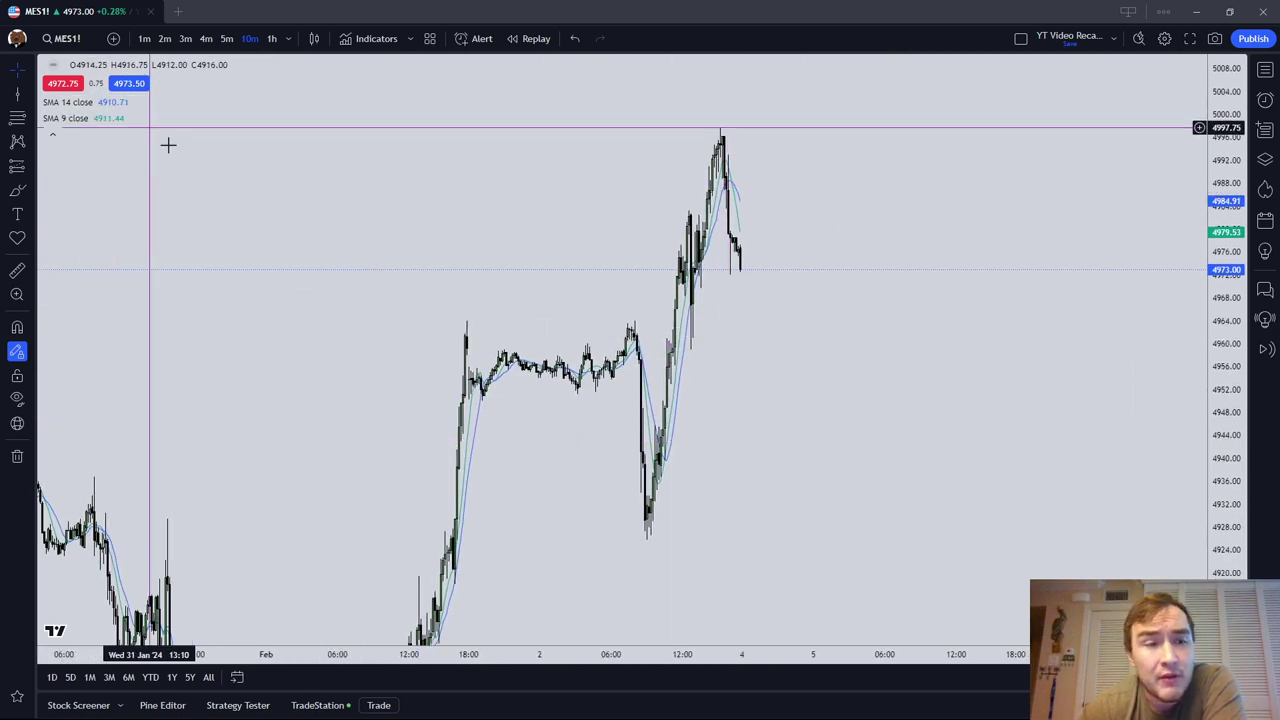
{"action": "right_click", "coordinate": [356, 283]}
{"action": "left_click", "coordinate": [480, 581]}
Search the indicators for "macd" and add Moving Average Convergence Divergence to the MES1! chart
{"action": "left_click_drag", "start_coordinate": [551, 574], "coordinate": [786, 417]}
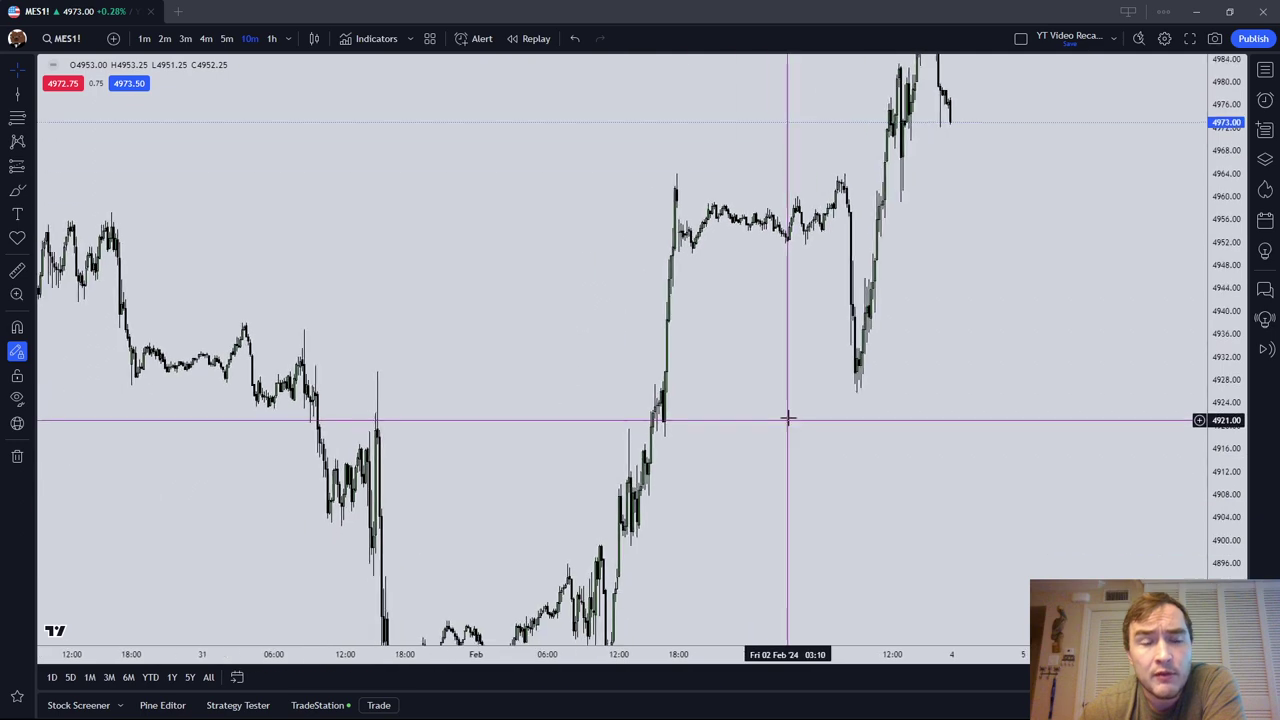
{"action": "left_click_drag", "start_coordinate": [1225, 303], "coordinate": [874, 423]}
{"action": "left_click", "coordinate": [410, 38]}
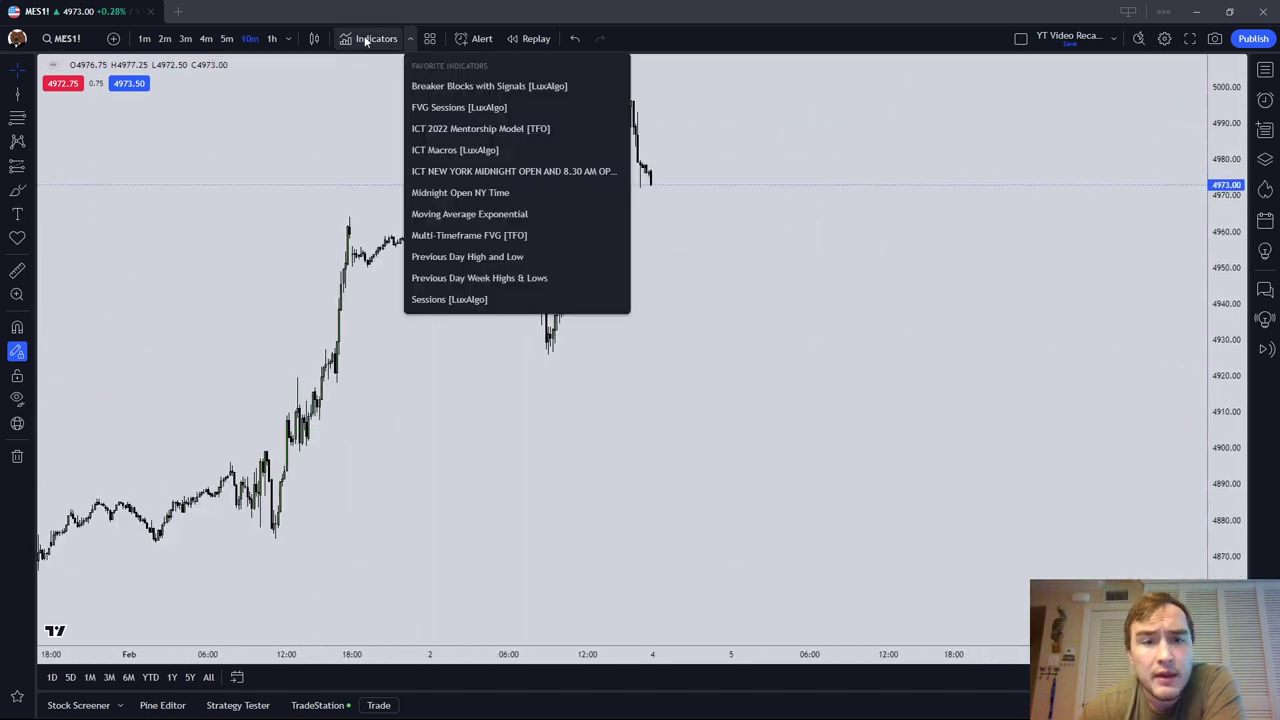
{"action": "left_click", "coordinate": [376, 38]}
{"action": "type", "text": "macd"}
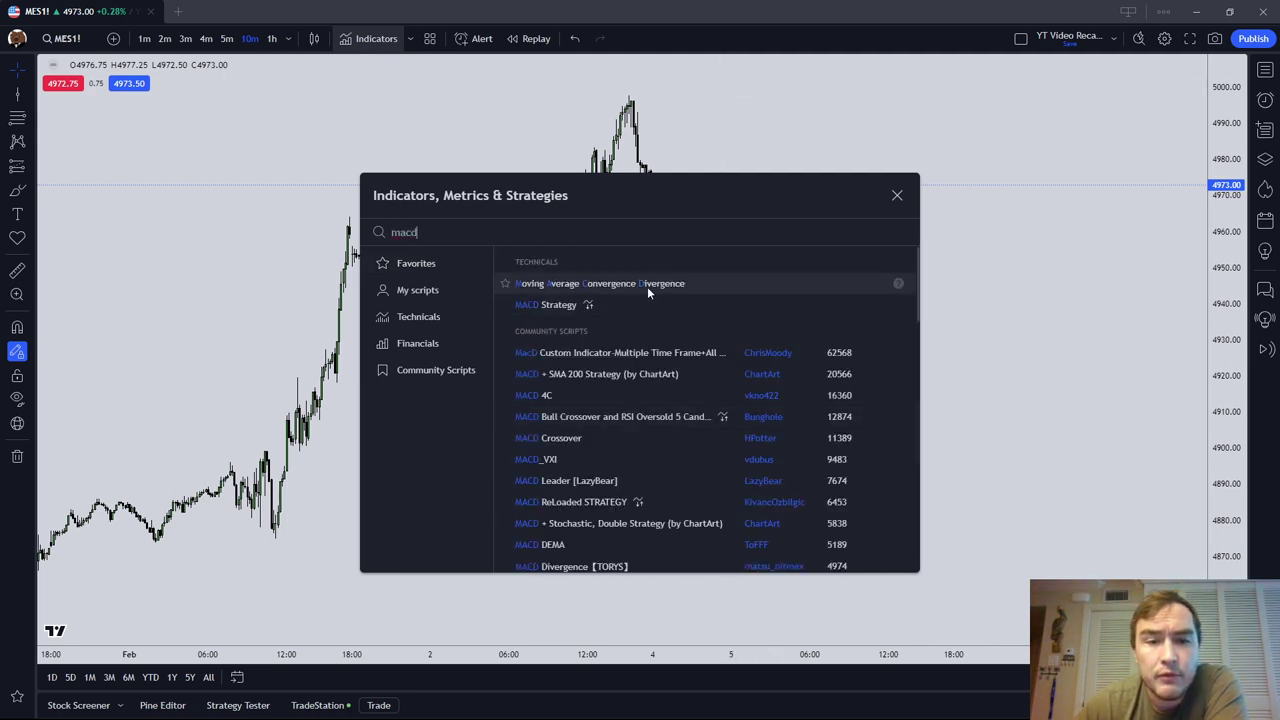
{"action": "left_click", "coordinate": [647, 286]}
{"action": "left_click", "coordinate": [897, 195]}
Activate the Brush tool and move the divider between the price and MACD panes slightly down
{"action": "scroll", "coordinate": [773, 460], "scroll_direction": "down", "scroll_amount": 3}
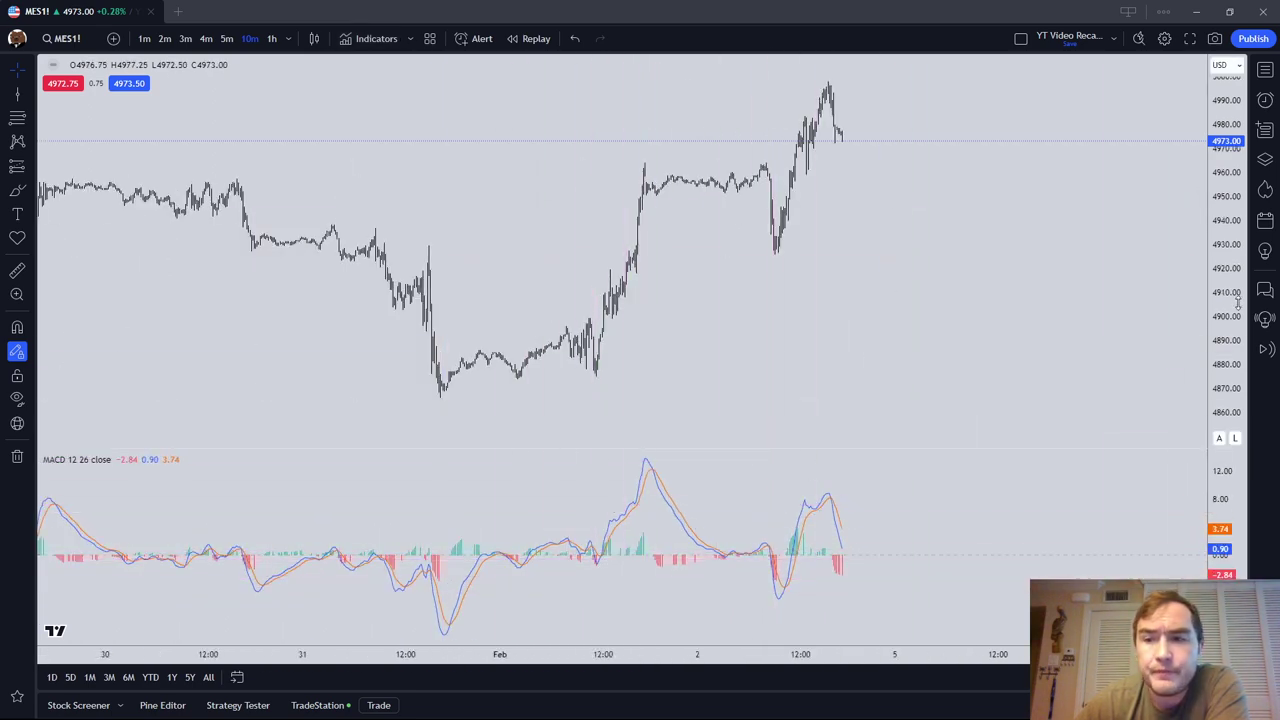
{"action": "scroll", "coordinate": [1006, 340], "scroll_direction": "up", "scroll_amount": 4}
{"action": "scroll", "coordinate": [970, 350], "scroll_direction": "left", "scroll_amount": 2}
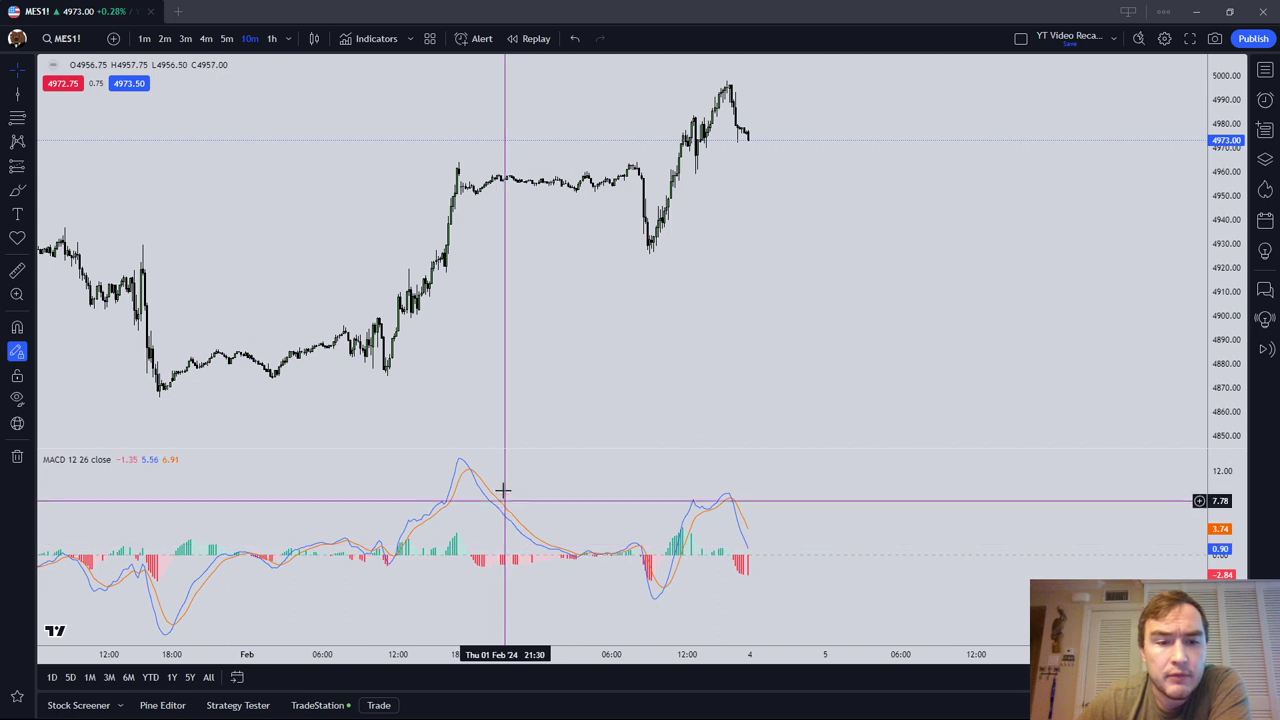
{"action": "left_click", "coordinate": [17, 190]}
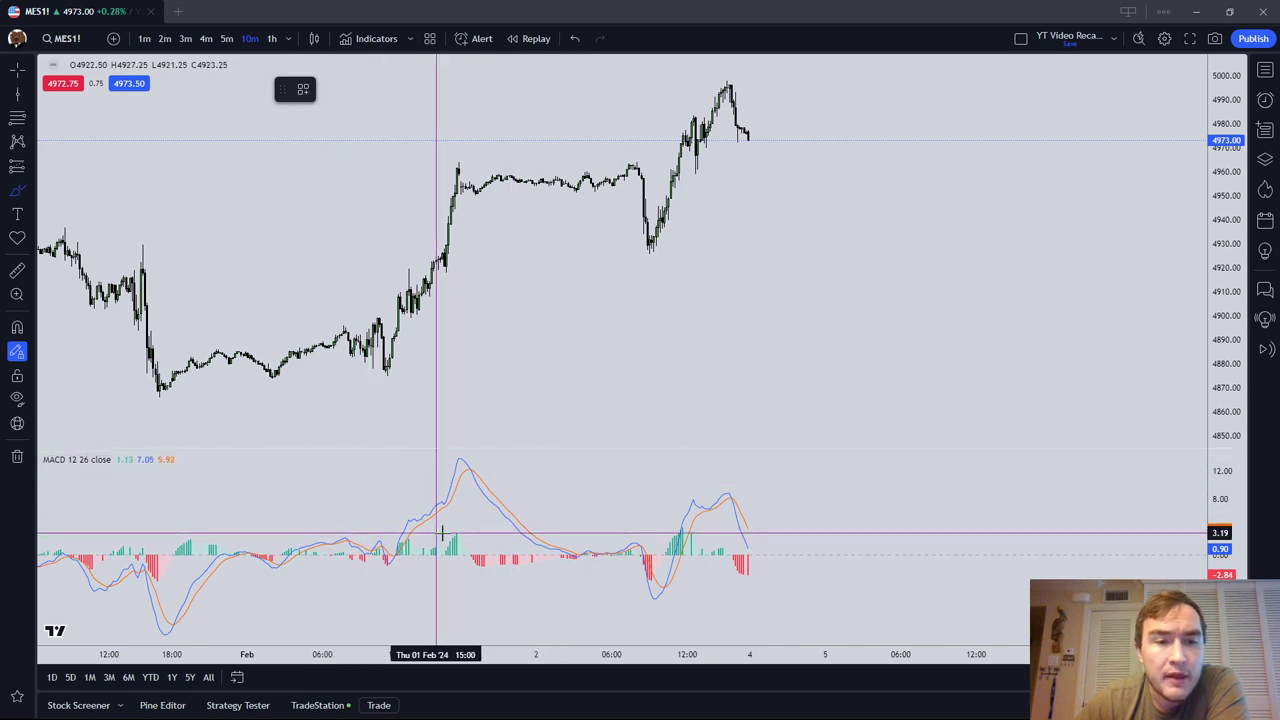
{"action": "left_click_drag", "start_coordinate": [283, 447], "coordinate": [290, 459]}
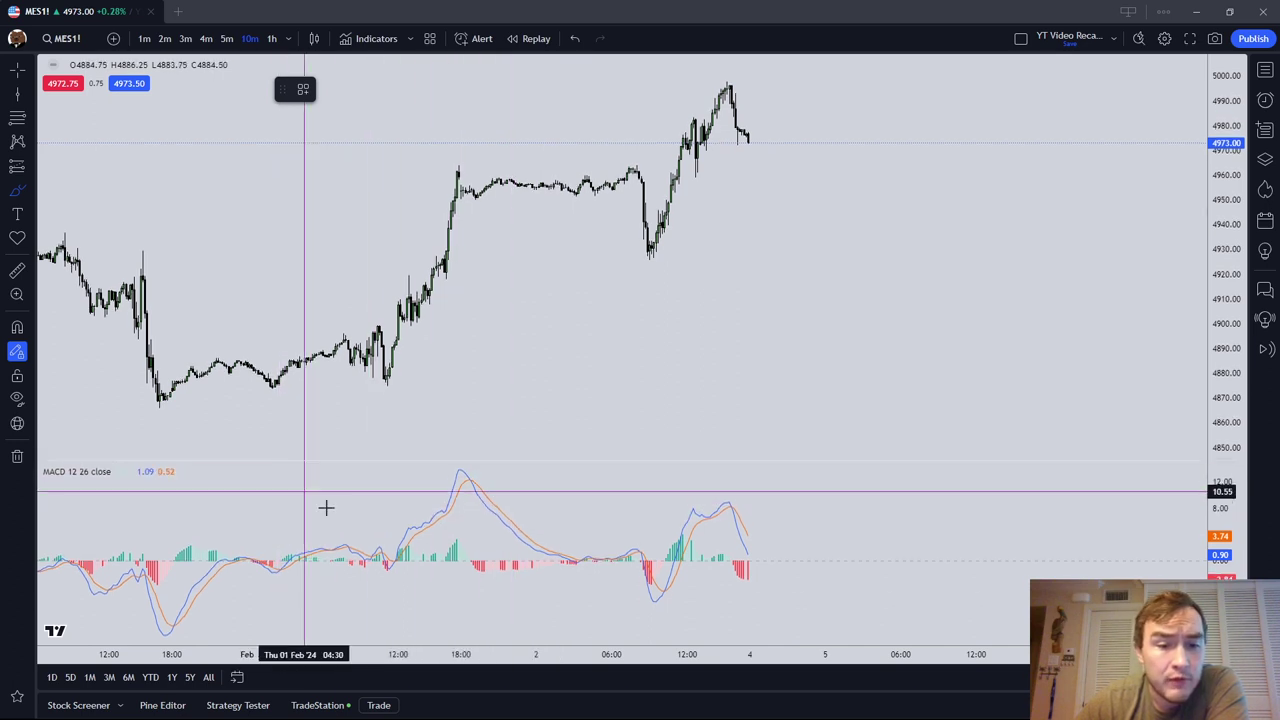
{"action": "left_click_drag", "start_coordinate": [325, 508], "coordinate": [491, 574]}
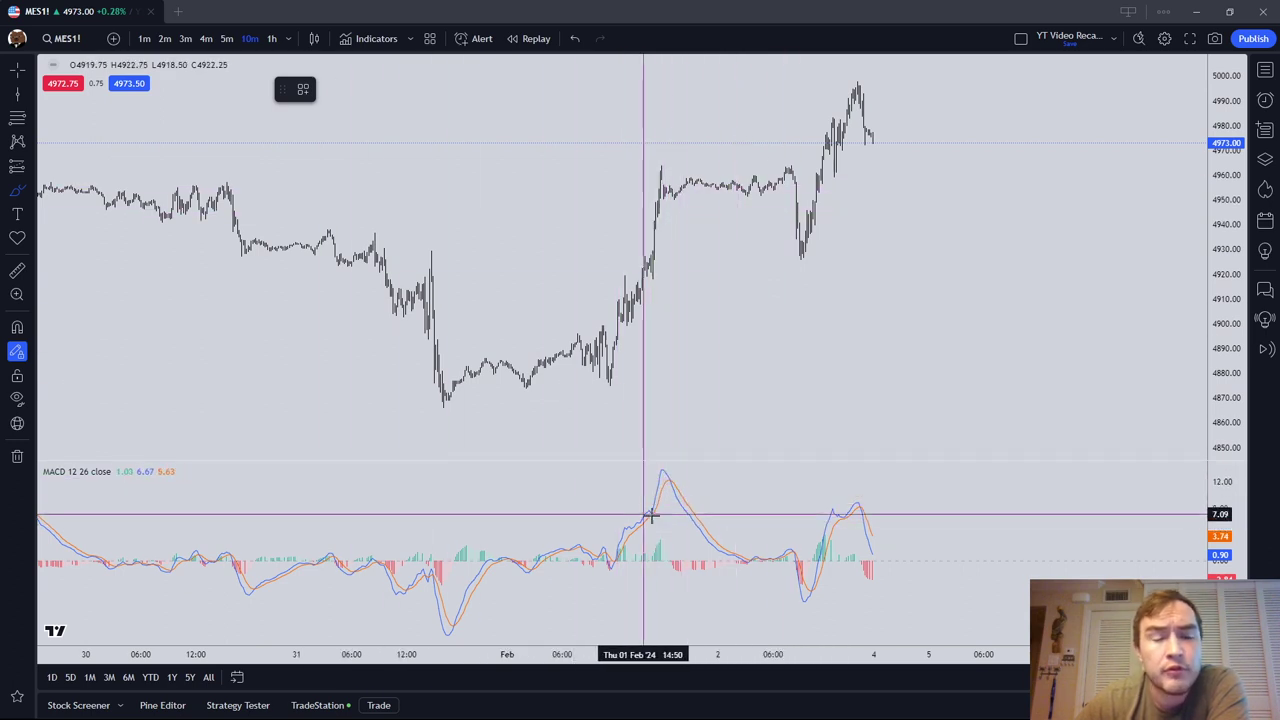
{"action": "scroll", "coordinate": [714, 526], "scroll_direction": "up", "scroll_amount": 1}
{"action": "scroll", "coordinate": [624, 456], "scroll_direction": "up", "scroll_amount": 2}
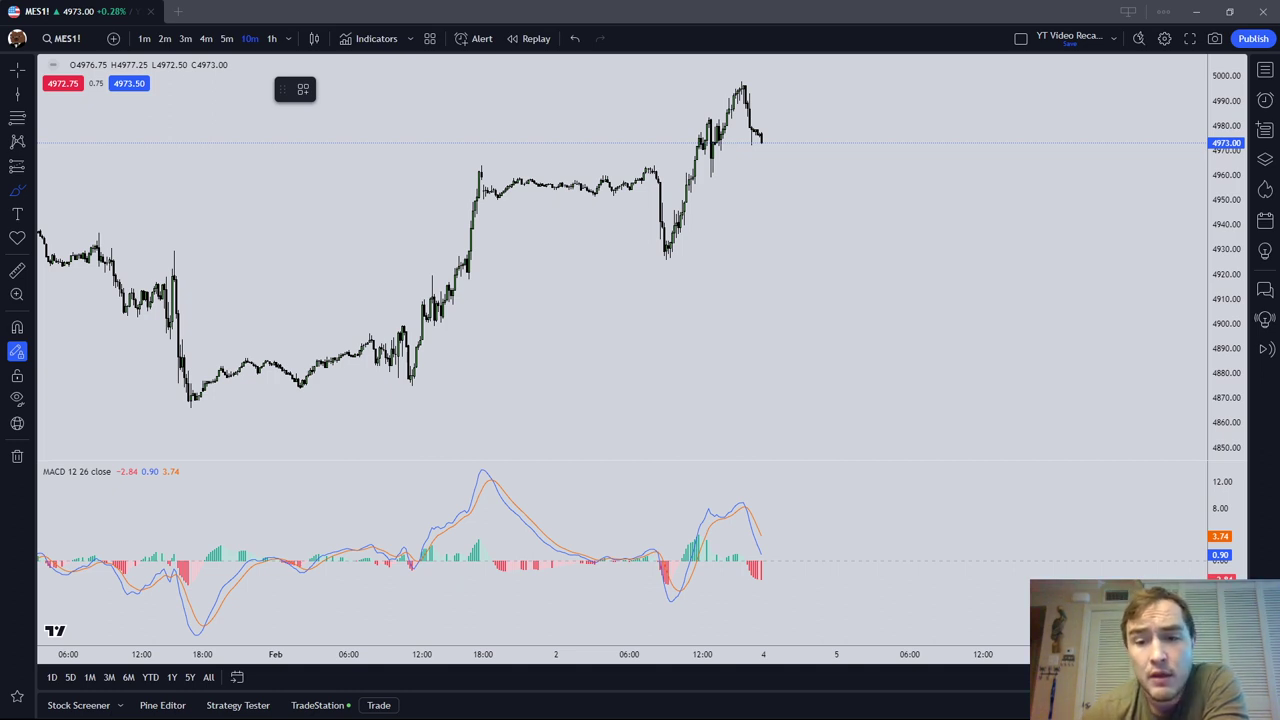
Brush two short lines above and below the early February 1 MACD and two longer near-horizontal lines, the second along zero into February 2
{"action": "left_click_drag", "start_coordinate": [255, 541], "coordinate": [308, 541]}
{"action": "left_click_drag", "start_coordinate": [283, 596], "coordinate": [363, 587]}
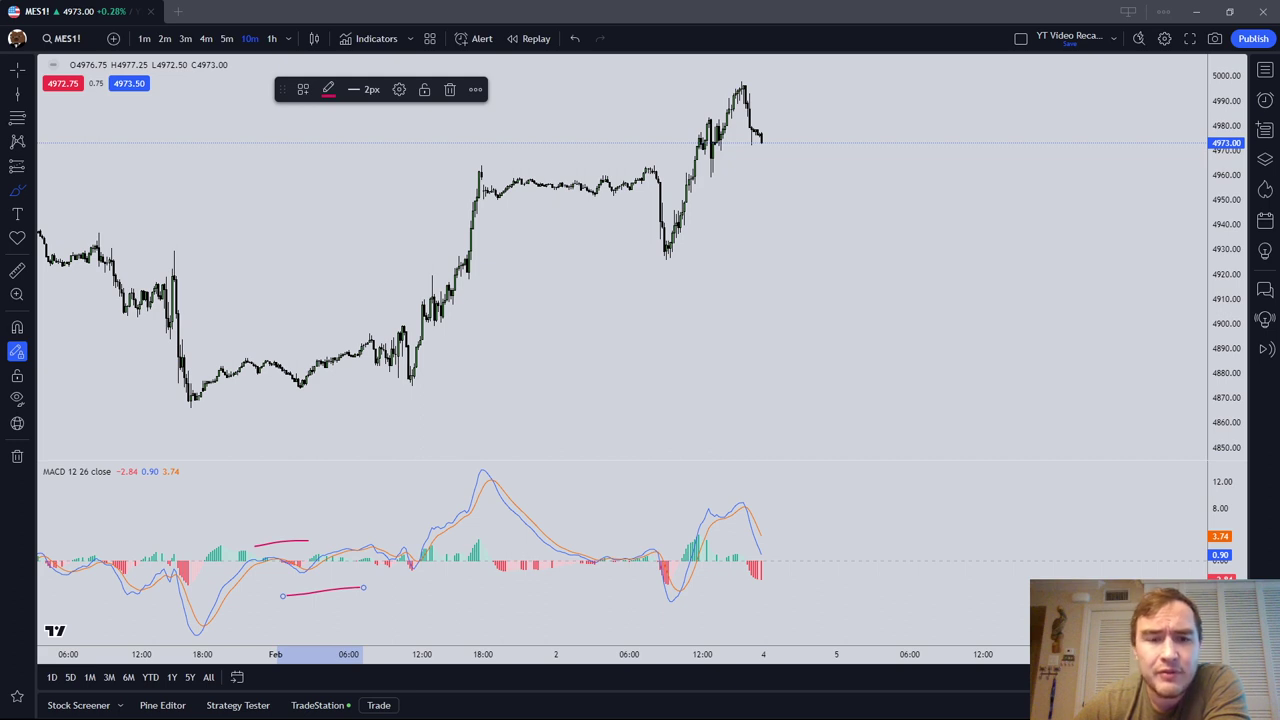
{"action": "left_click_drag", "start_coordinate": [206, 527], "coordinate": [466, 528]}
{"action": "left_click_drag", "start_coordinate": [410, 568], "coordinate": [645, 562]}
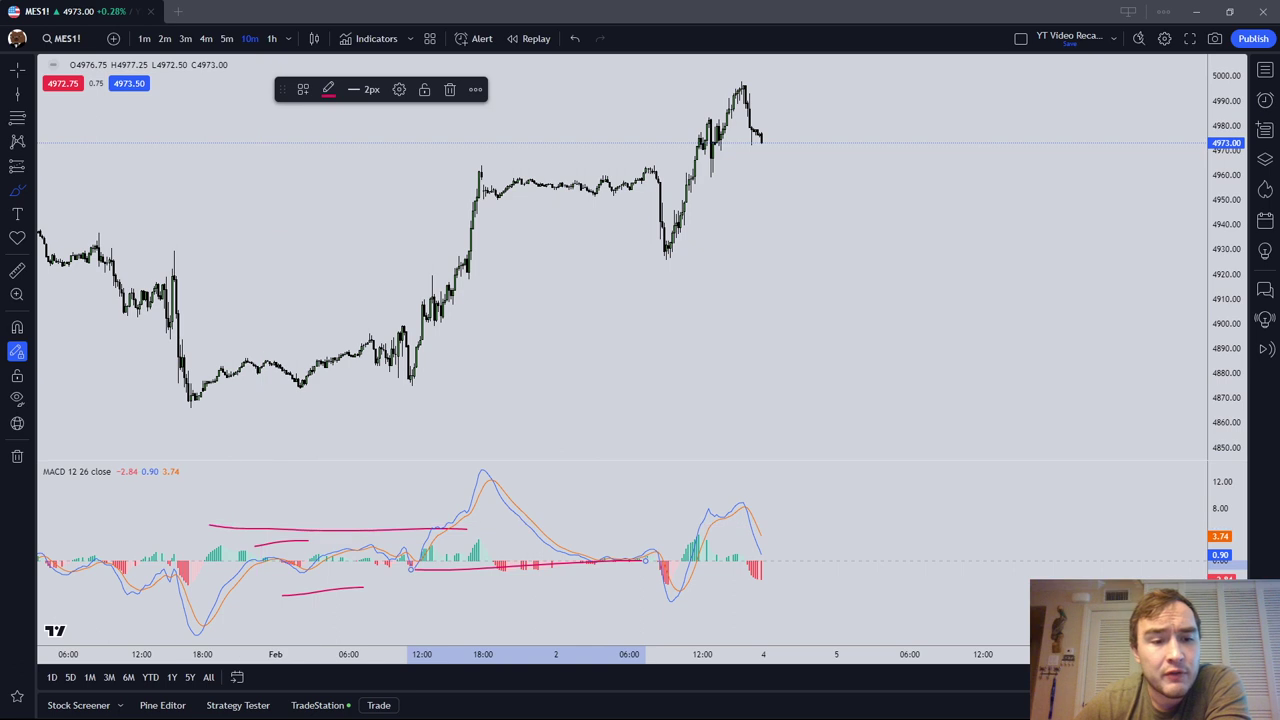
Clear the brush drawings and remove the MACD indicator from the chart
{"action": "right_click", "coordinate": [257, 511]}
{"action": "mouse_move", "coordinate": [303, 624]}
{"action": "key", "text": "Escape"}
{"action": "right_click", "coordinate": [426, 560]}
{"action": "right_click", "coordinate": [412, 563]}
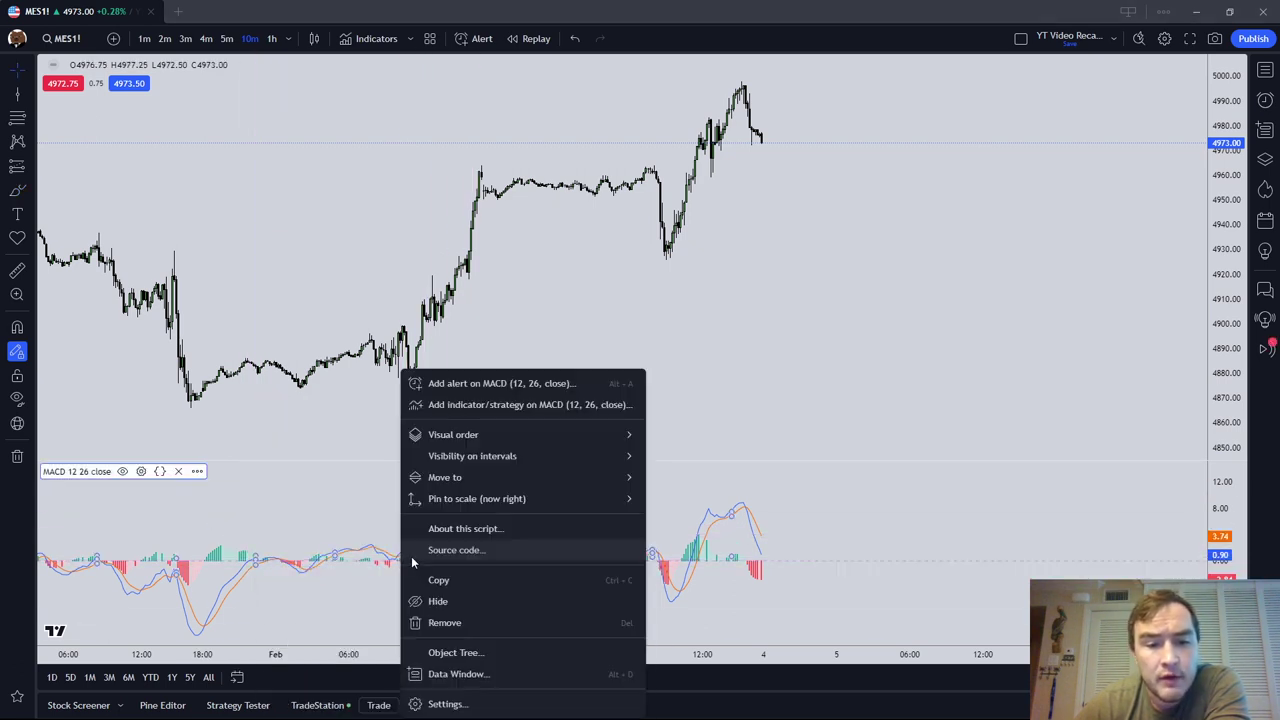
{"action": "left_click", "coordinate": [444, 622]}
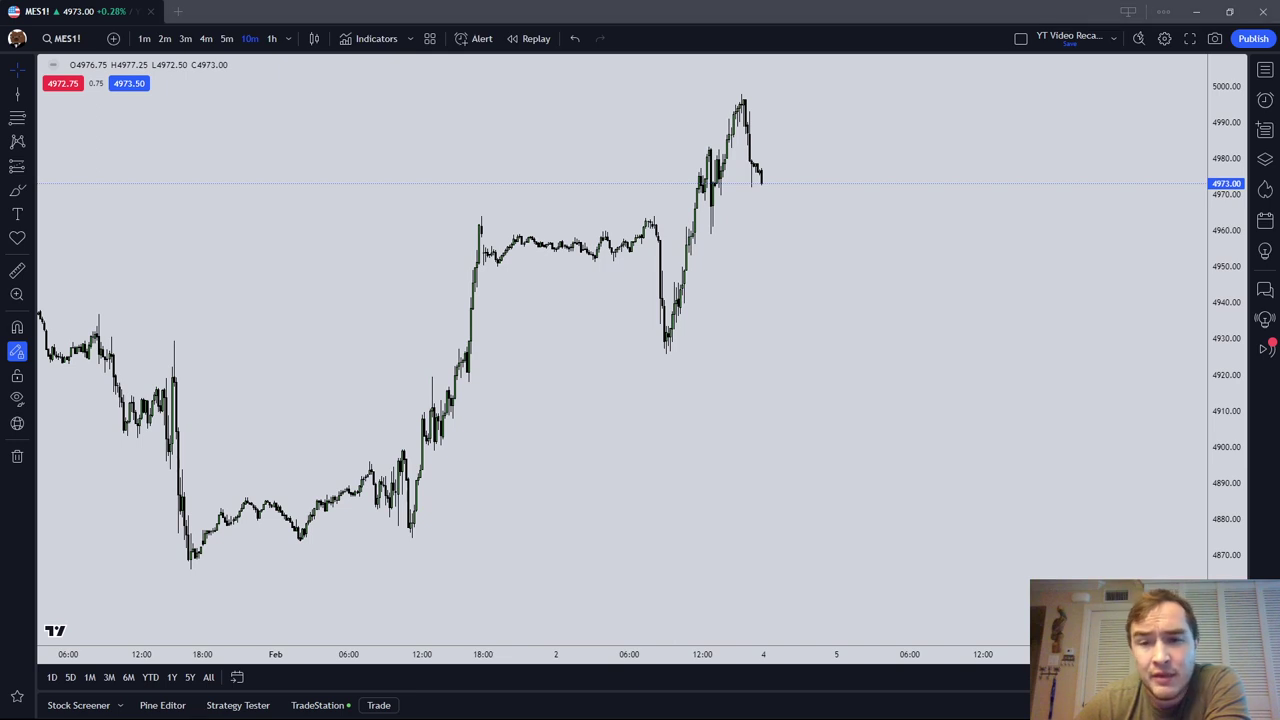